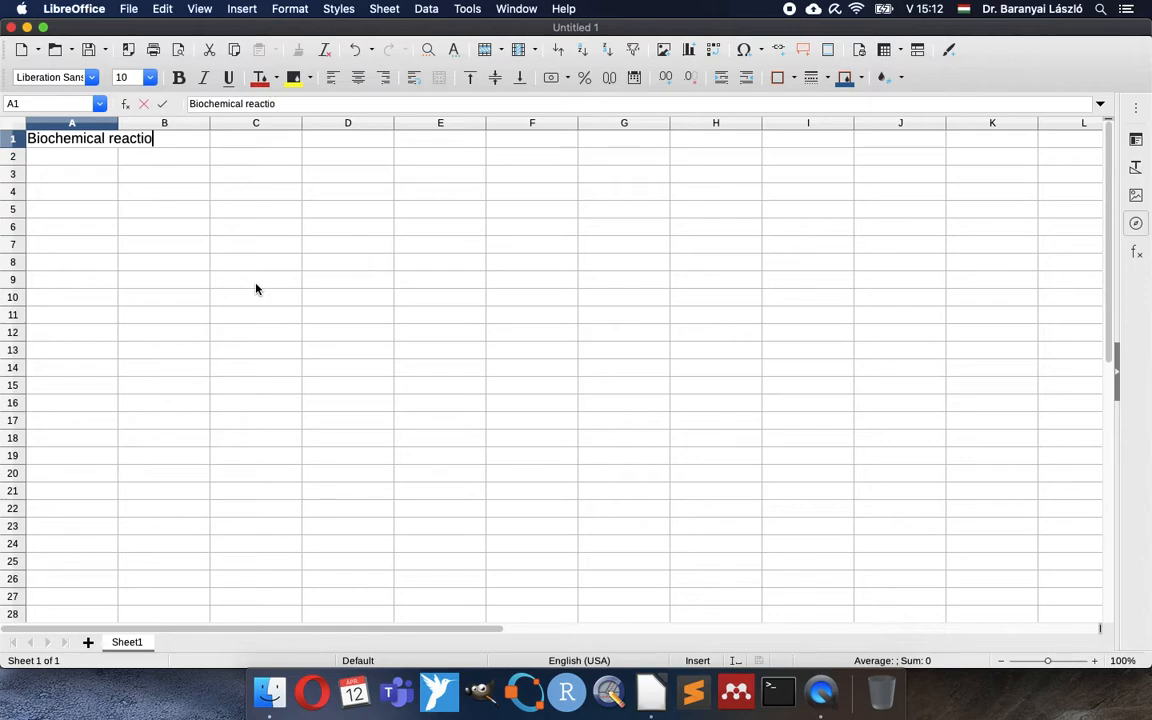
Complete the title "Biochemical reaction" in A1 and merge and center cells A2:B2.
key(Return)
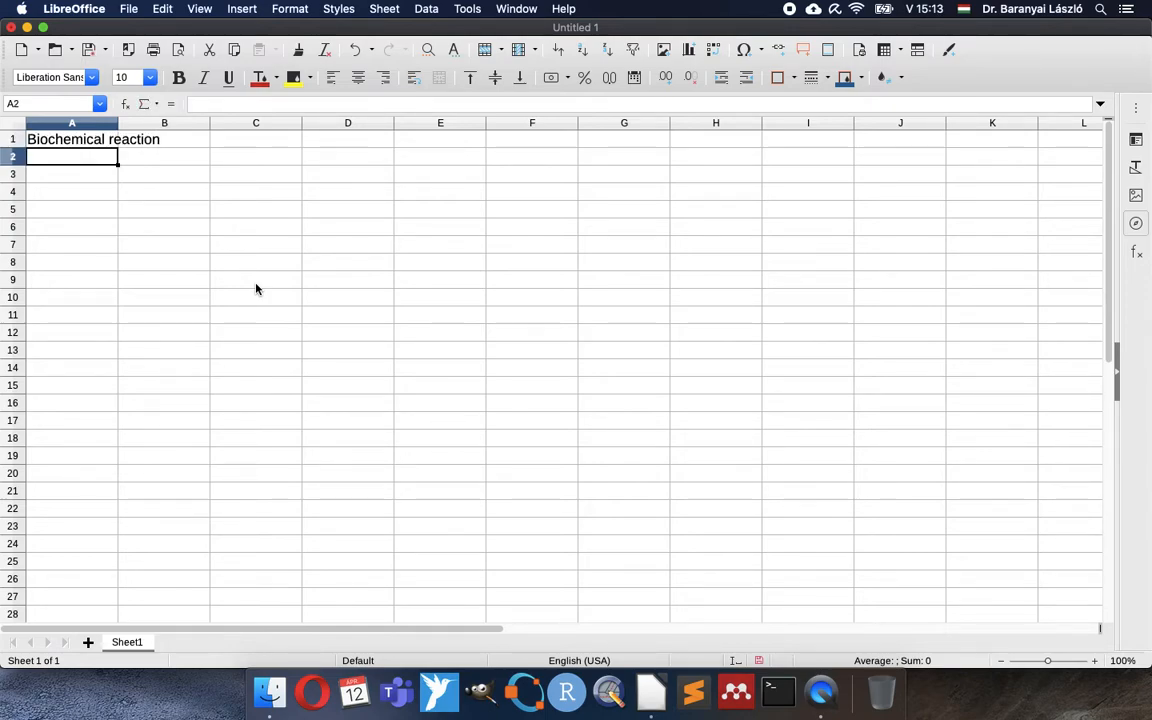
key(shift+Right)
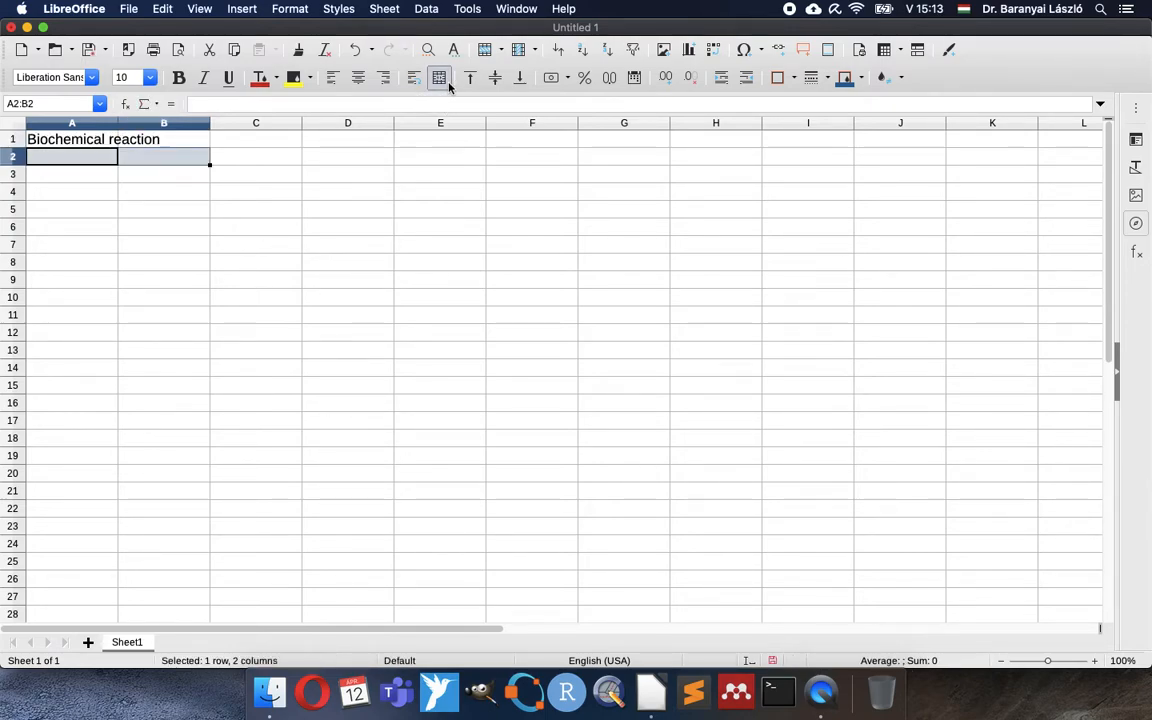
click(439, 78)
Enter the reaction [S] + [E] ↔ [ES] → [E] + [P] in the merged cell A2 and make row 2 about twice as tall.
text([S] )
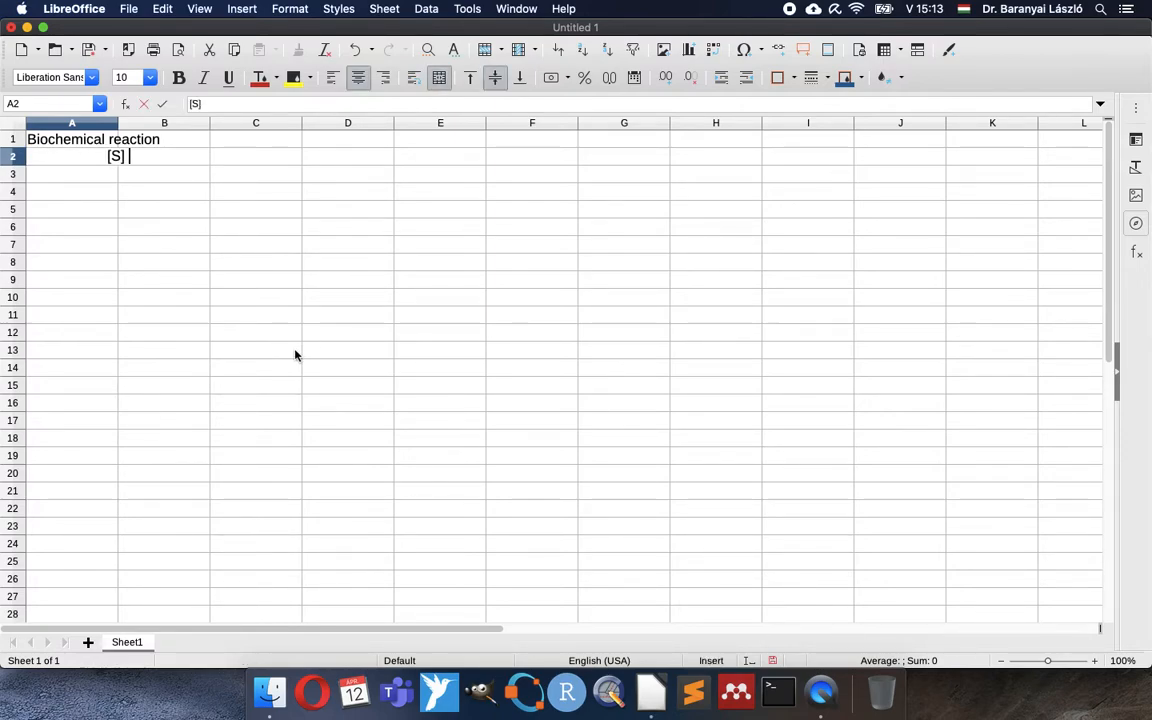
text(+ [E] <)
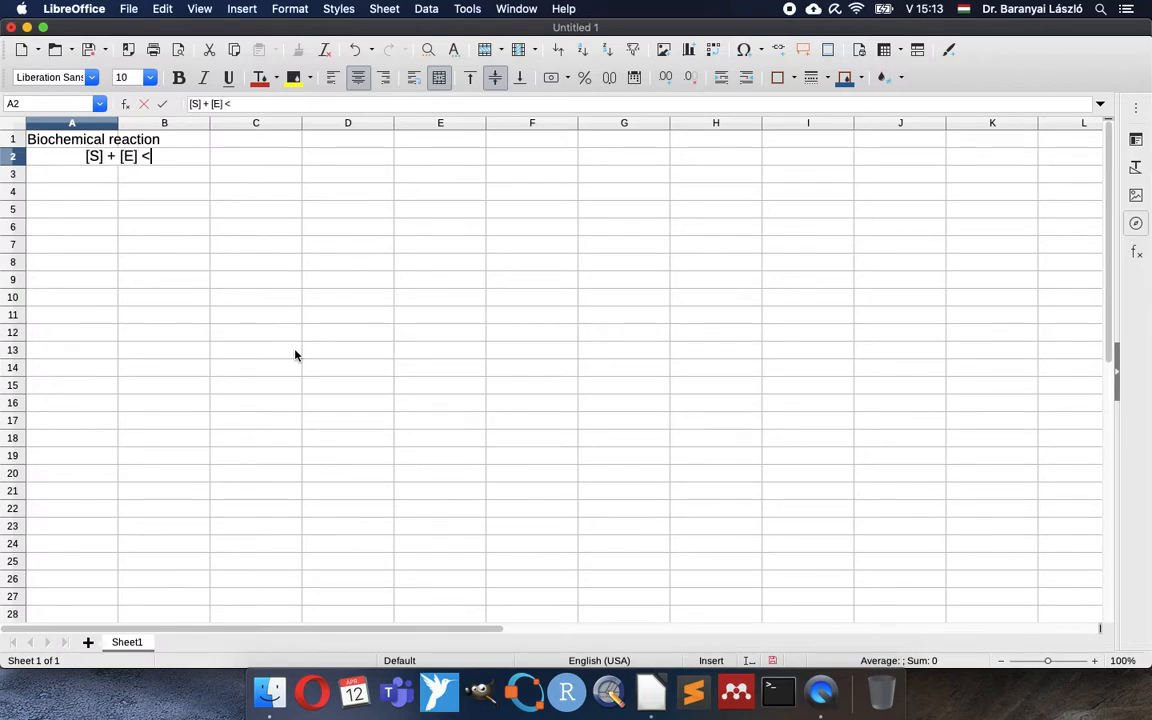
text(--> )
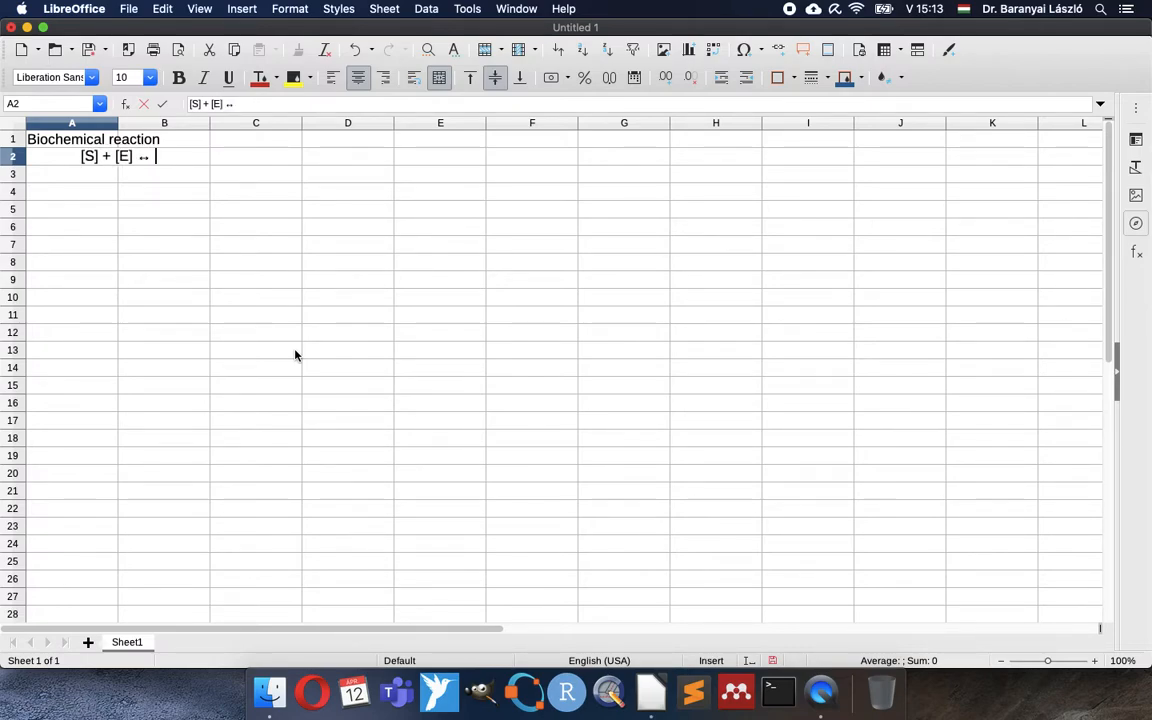
text([ES])
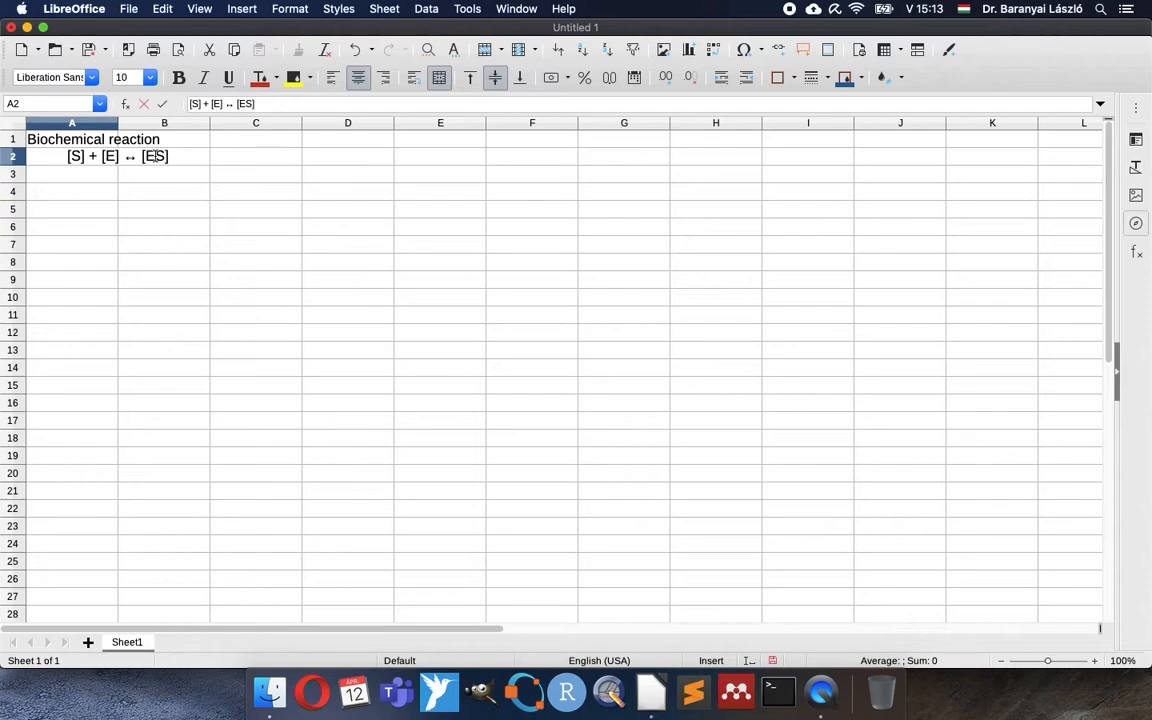
text( --)
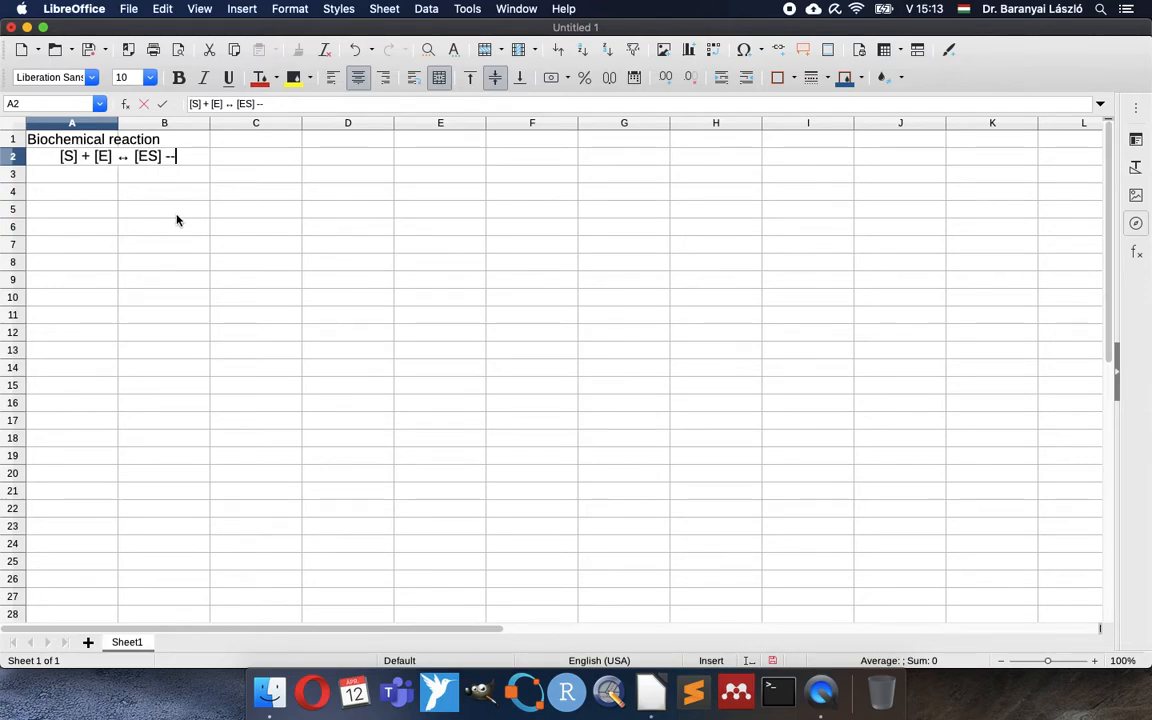
text(> [)
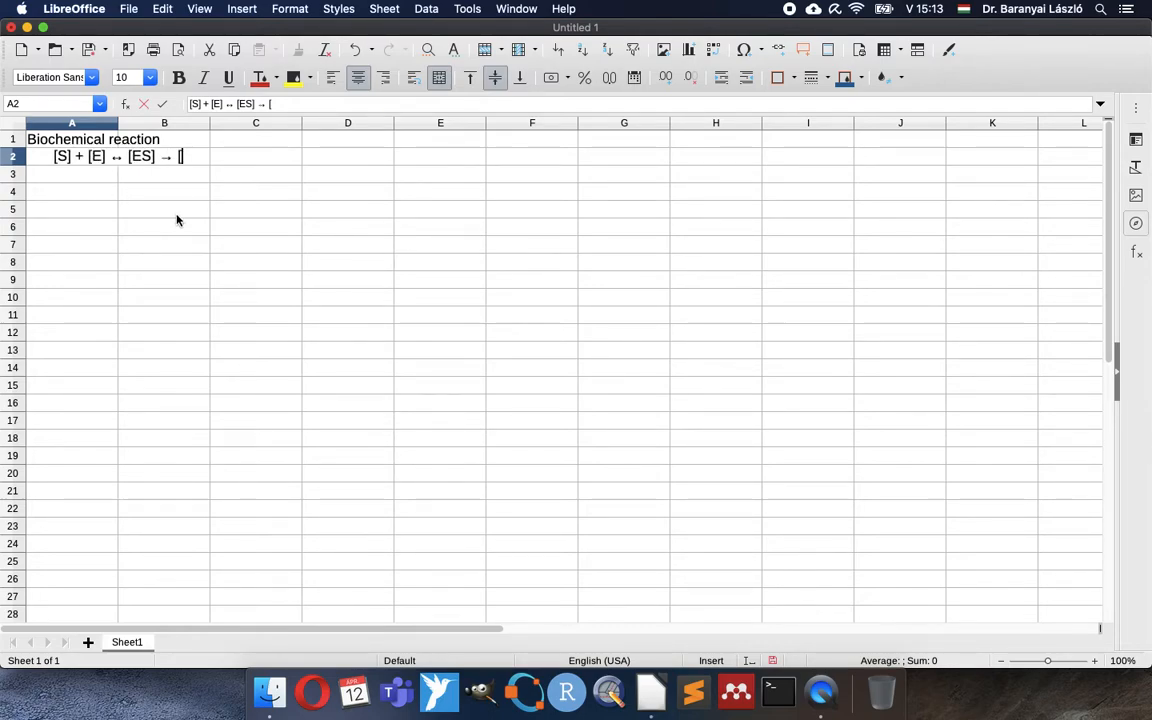
text(E] +)
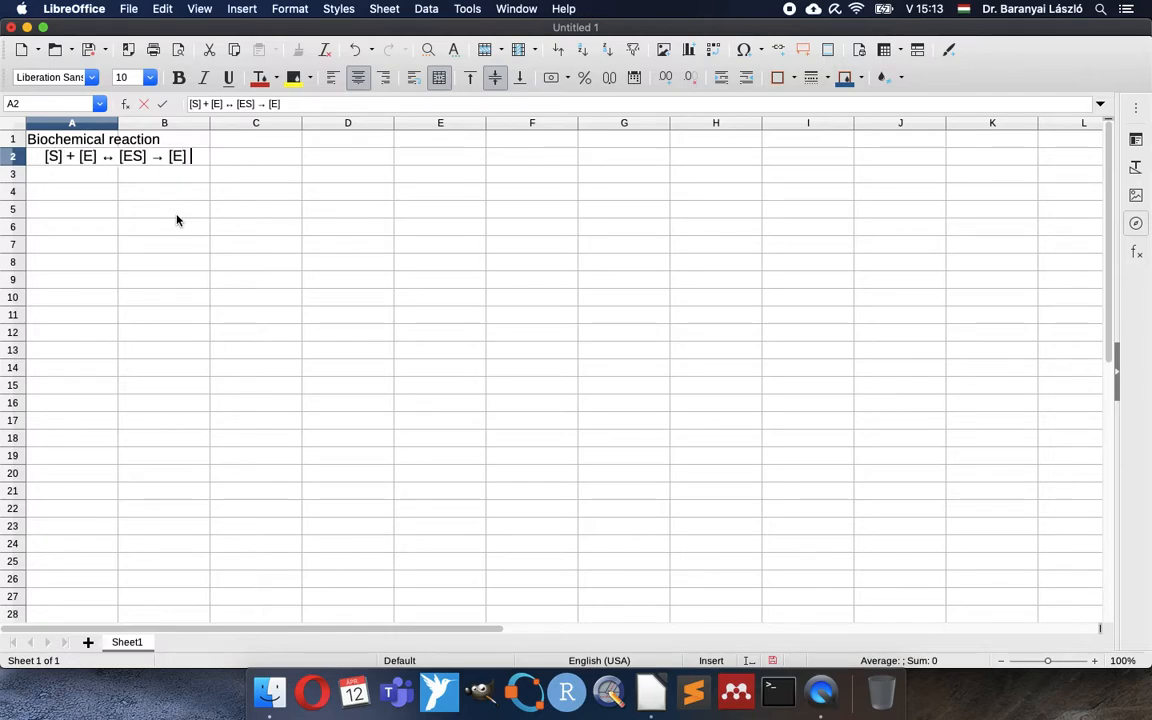
text( [P)
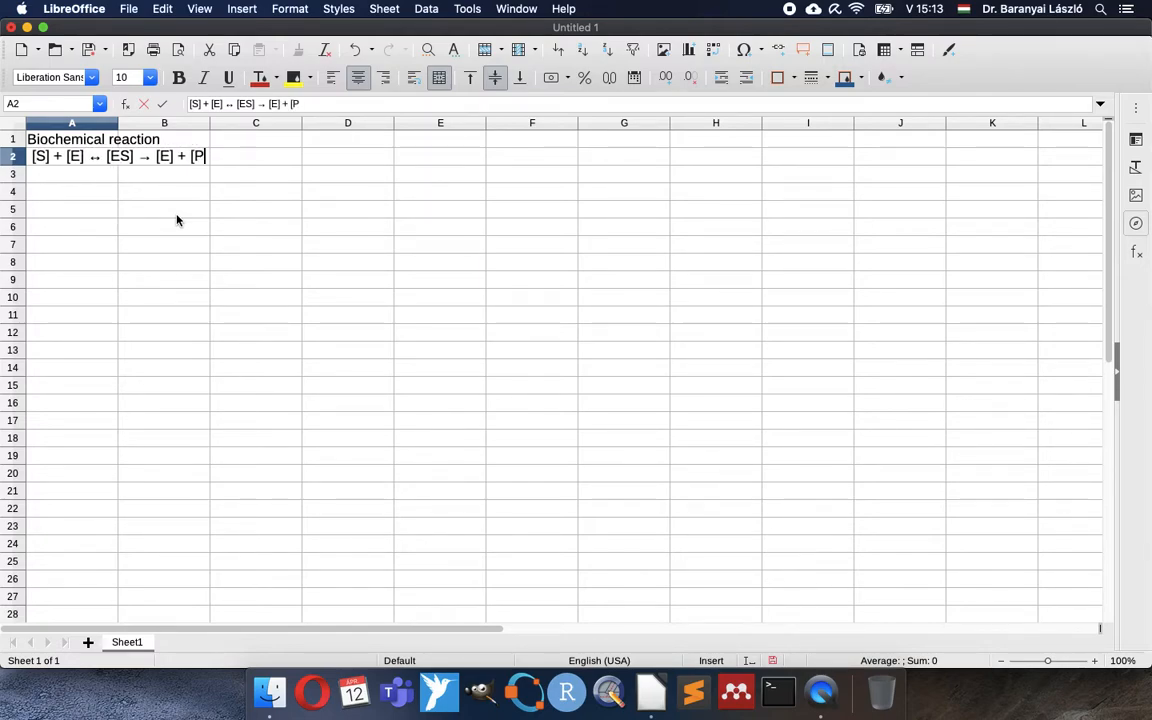
text(])
key(Return)
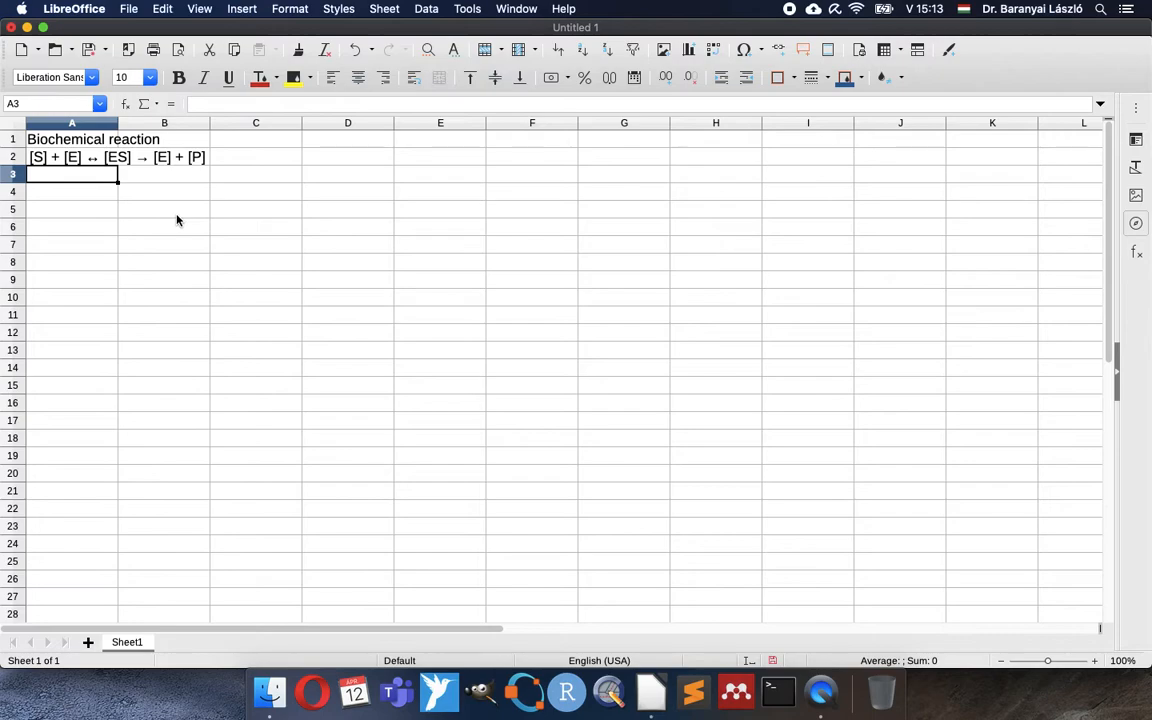
drag(15, 165, 15, 180)
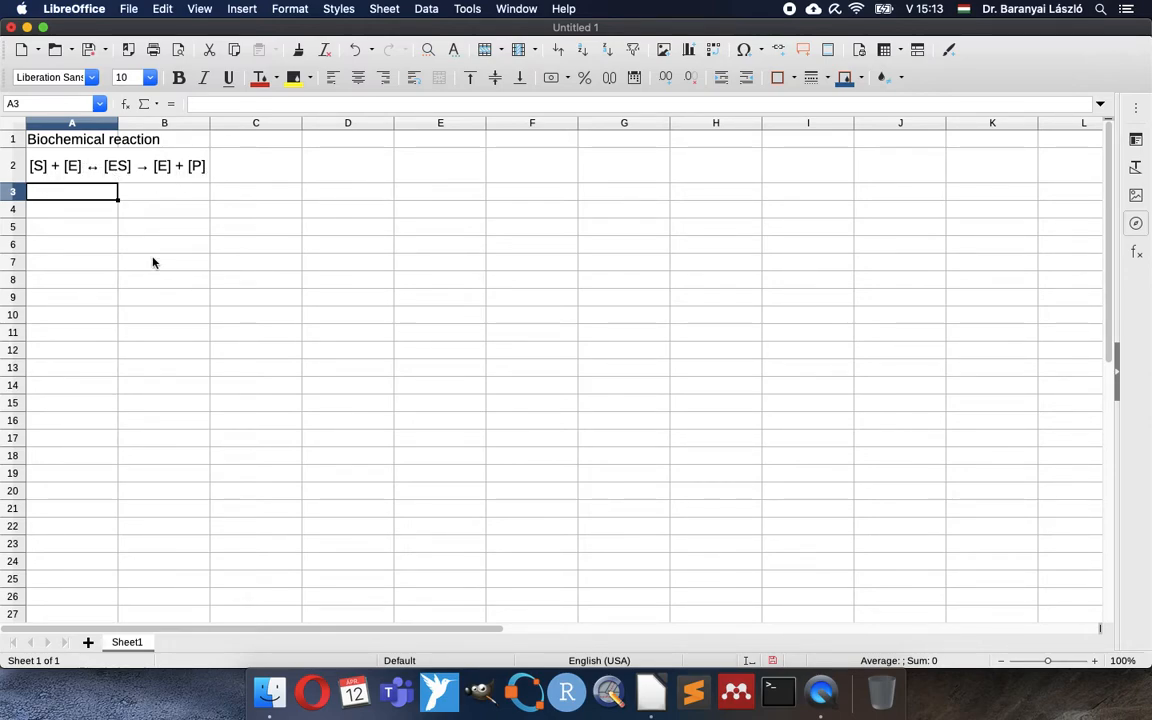
Fill row 3 with the label Kon, the value 0,5 and the unit 1/min in columns A to C.
text(Kon)
key(Tab)
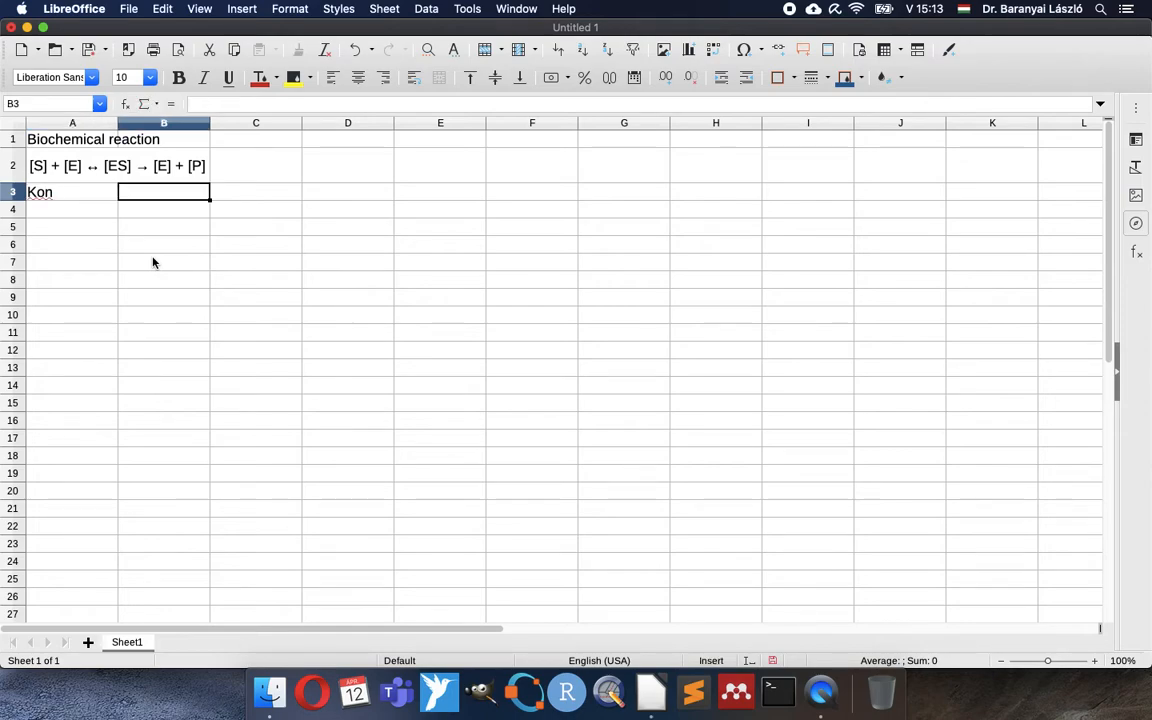
text(0,5)
key(Tab)
text(1/min)
key(Down)
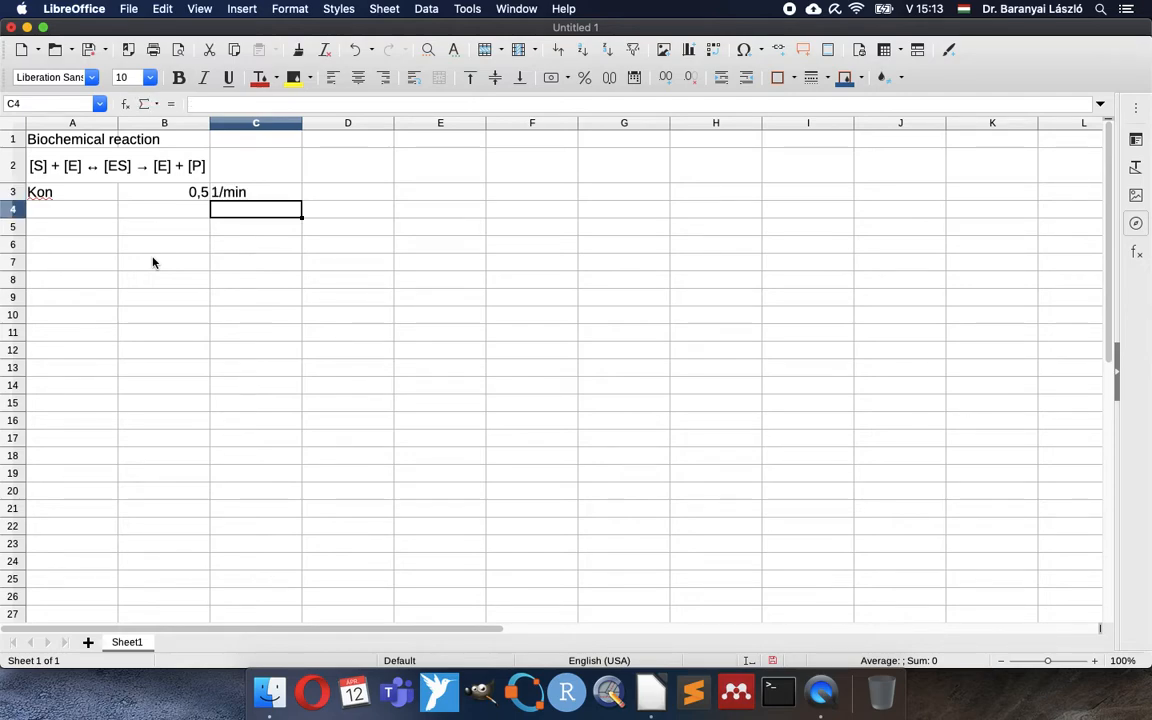
Fill row 4 with the label Koff, the value 0,1 and the unit 1/min in columns A to C.
key(Left)
key(Left)
text(Koff)
key(Tab)
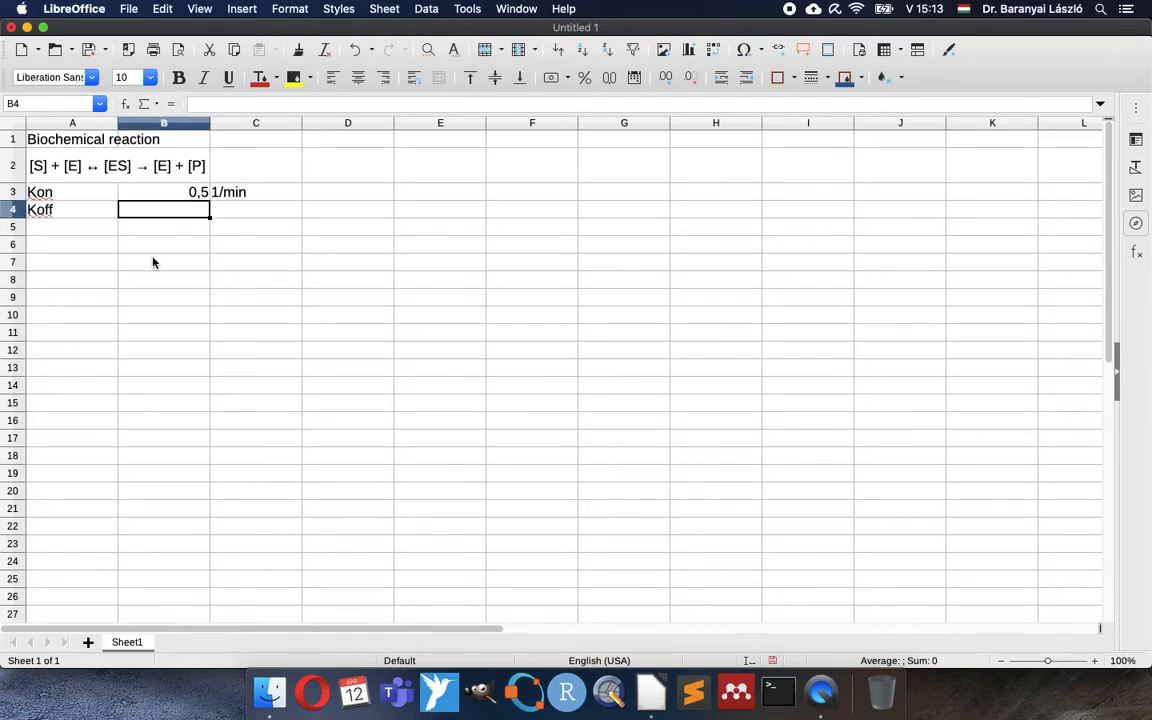
text(0,)
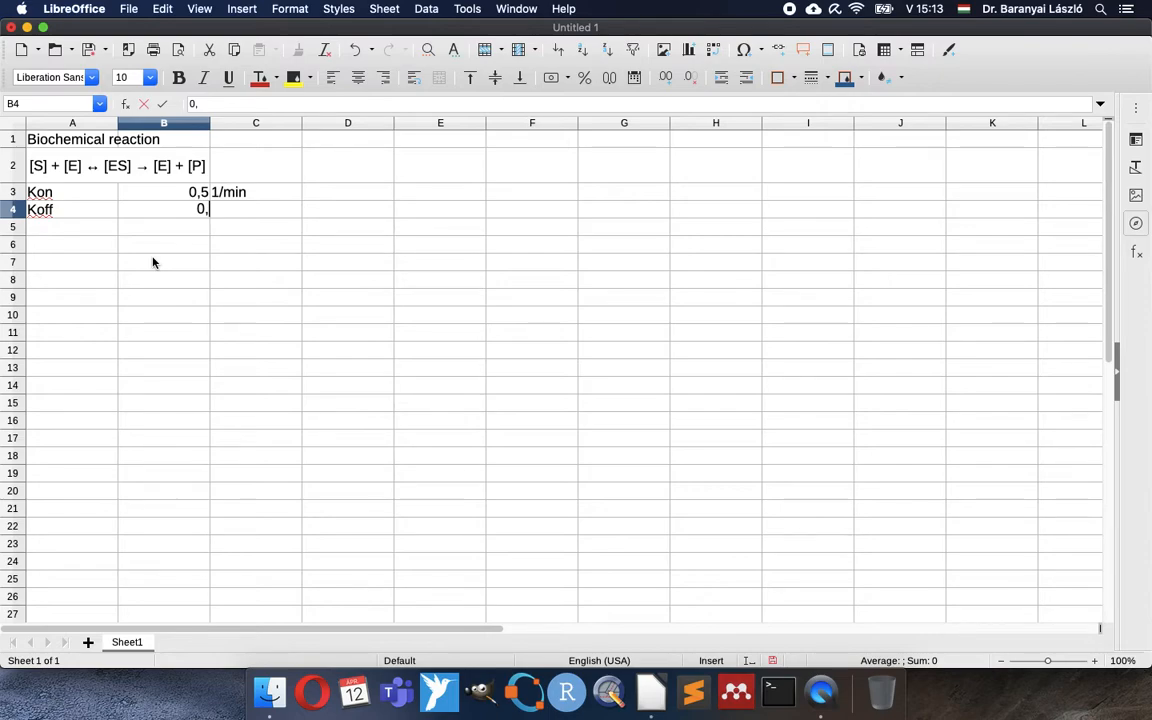
text(1)
key(Tab)
text(1/min)
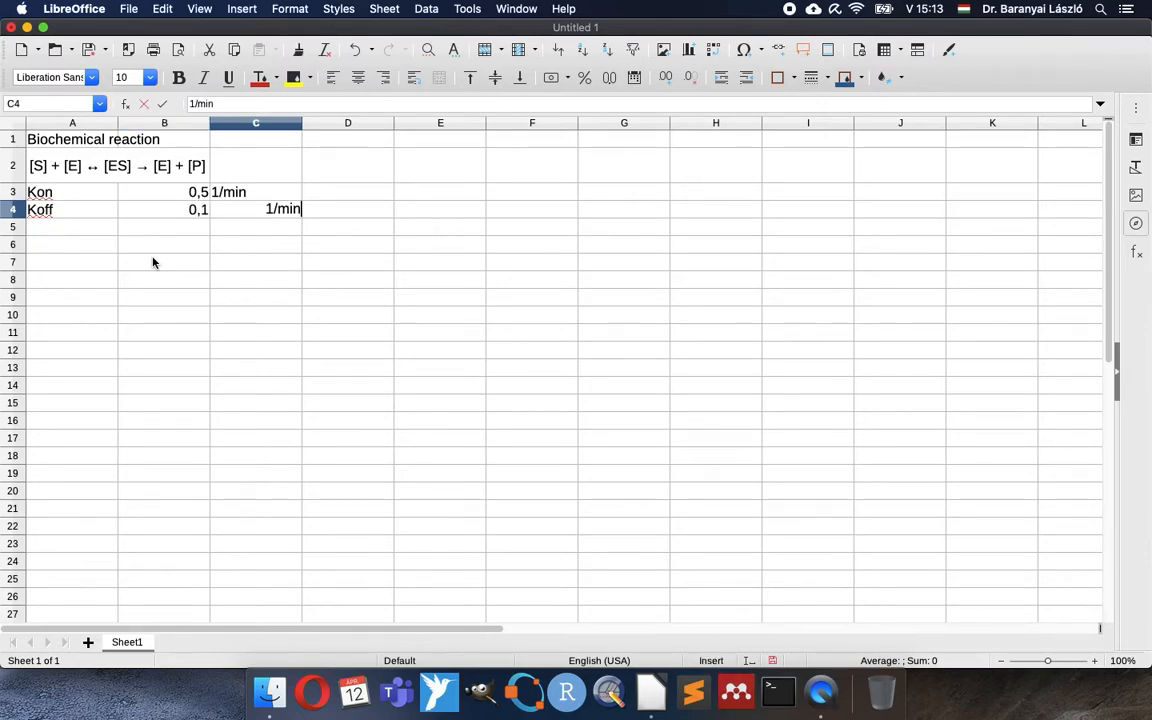
key(Return)
Fill row 5 with the label Kprod, the value 0,3 and the unit 1/min in columns A to C.
text(Kprood)
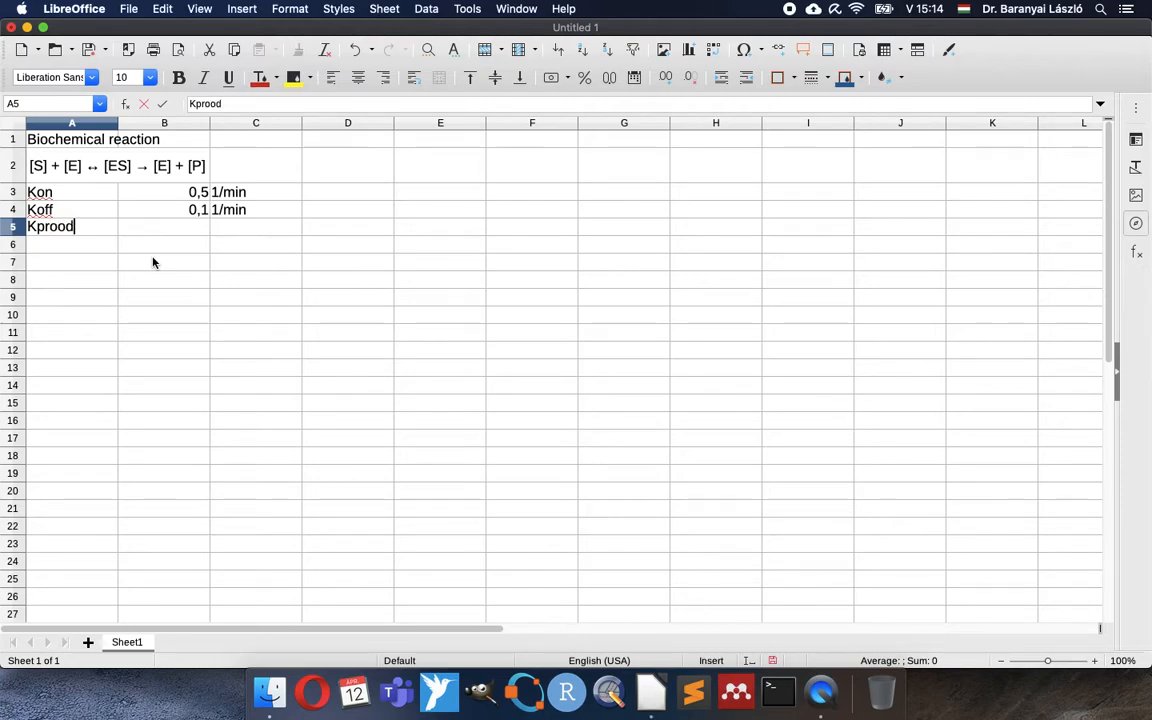
key(Tab)
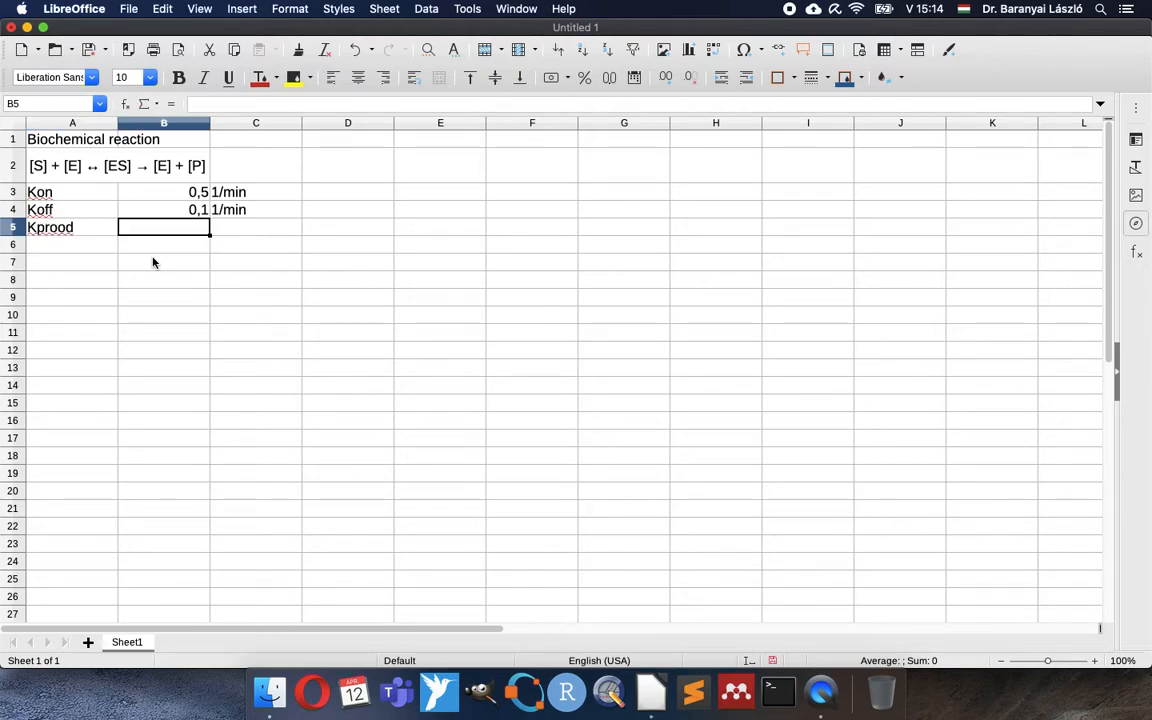
key(Left)
text(Kprod)
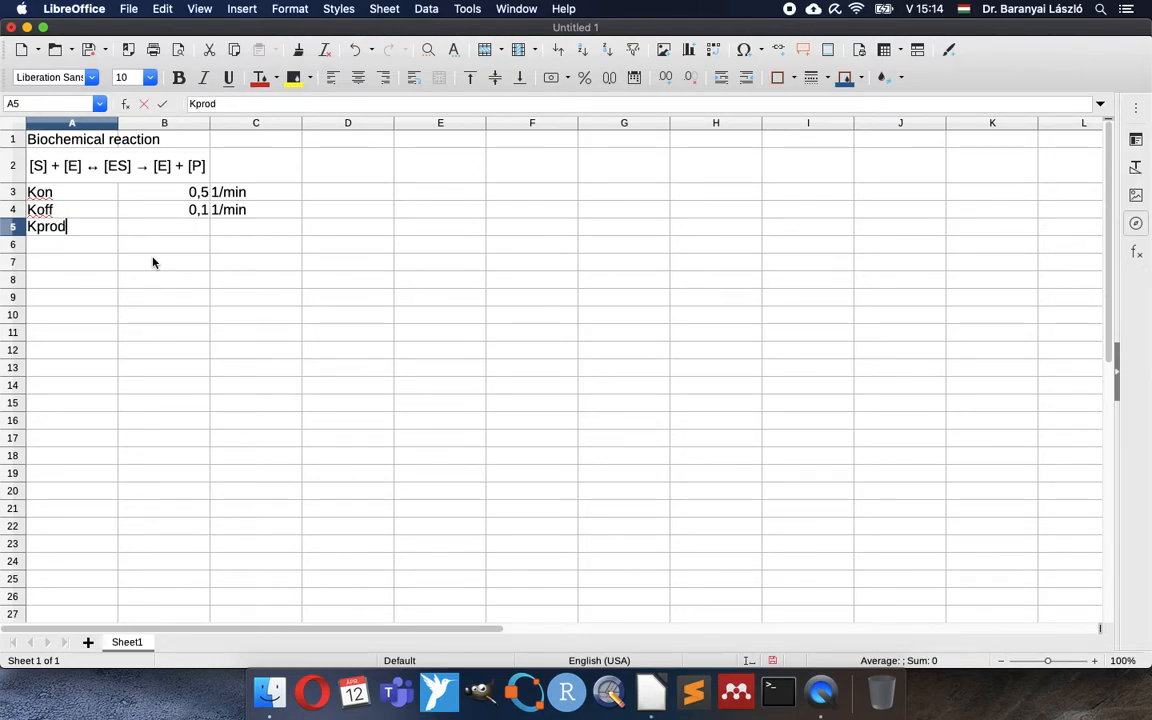
key(Tab)
text(0,3)
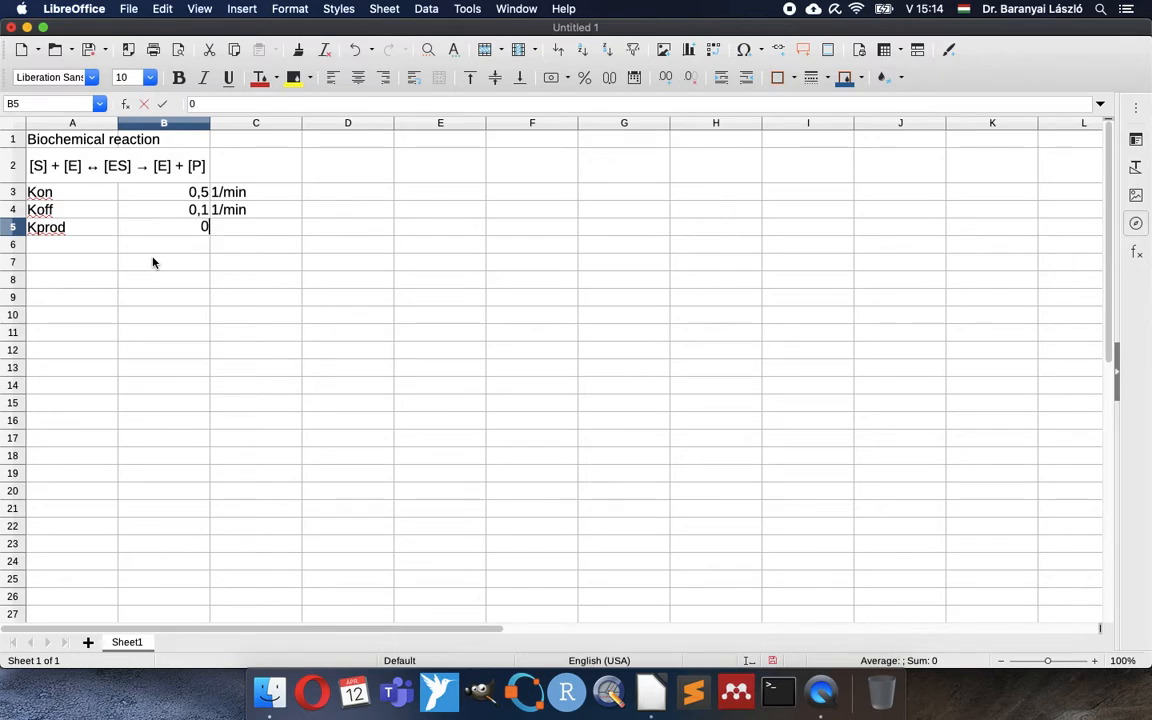
key(Tab)
text(1/min)
key(Return)
Fill row 6 with the time step label dt, the value 0,0001 and the unit min in columns A to C.
key(Left)
key(Left)
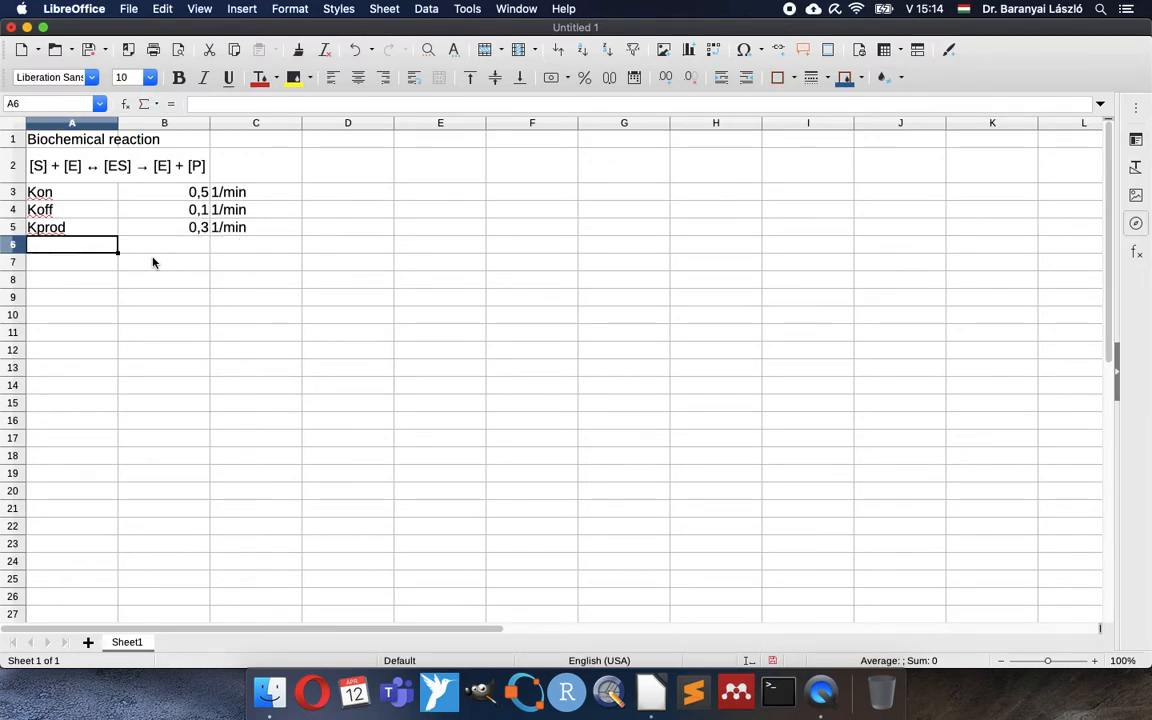
text(dt)
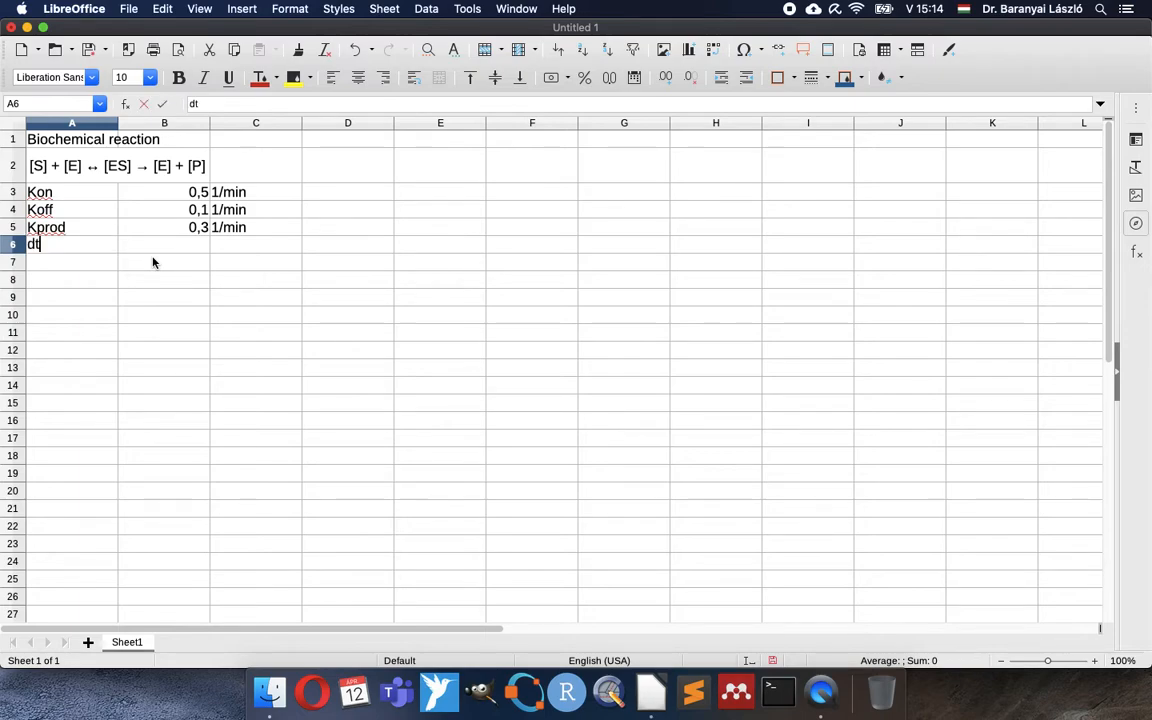
key(Tab)
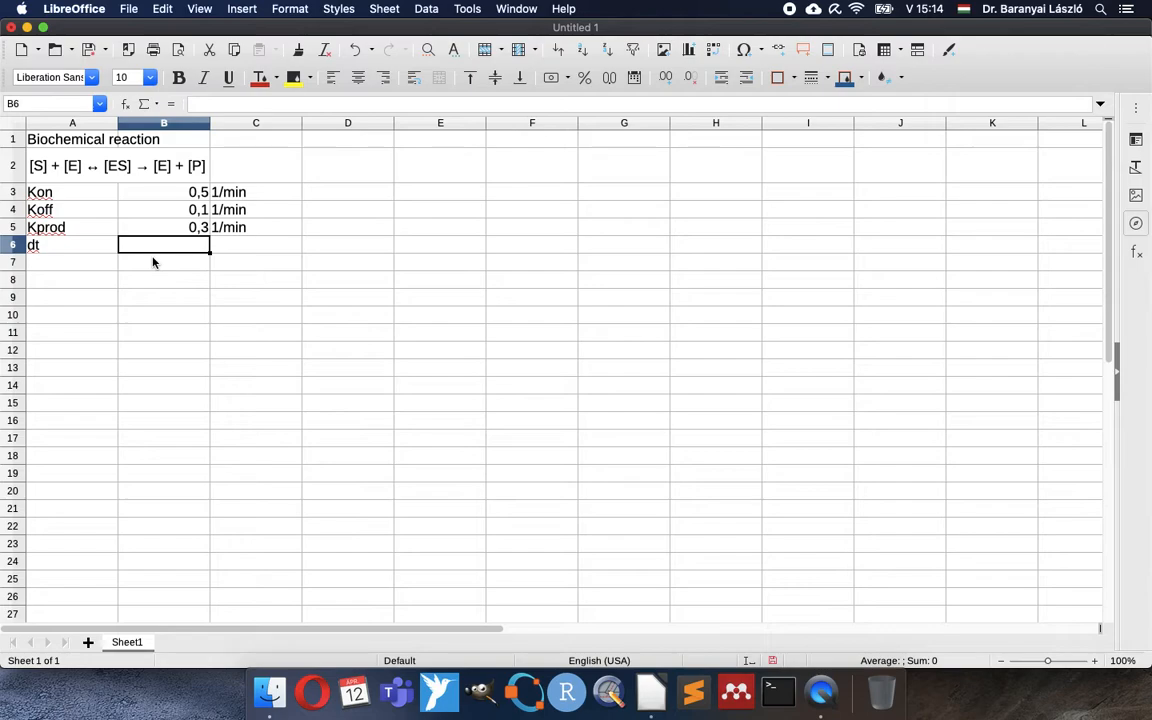
text(0,0001)
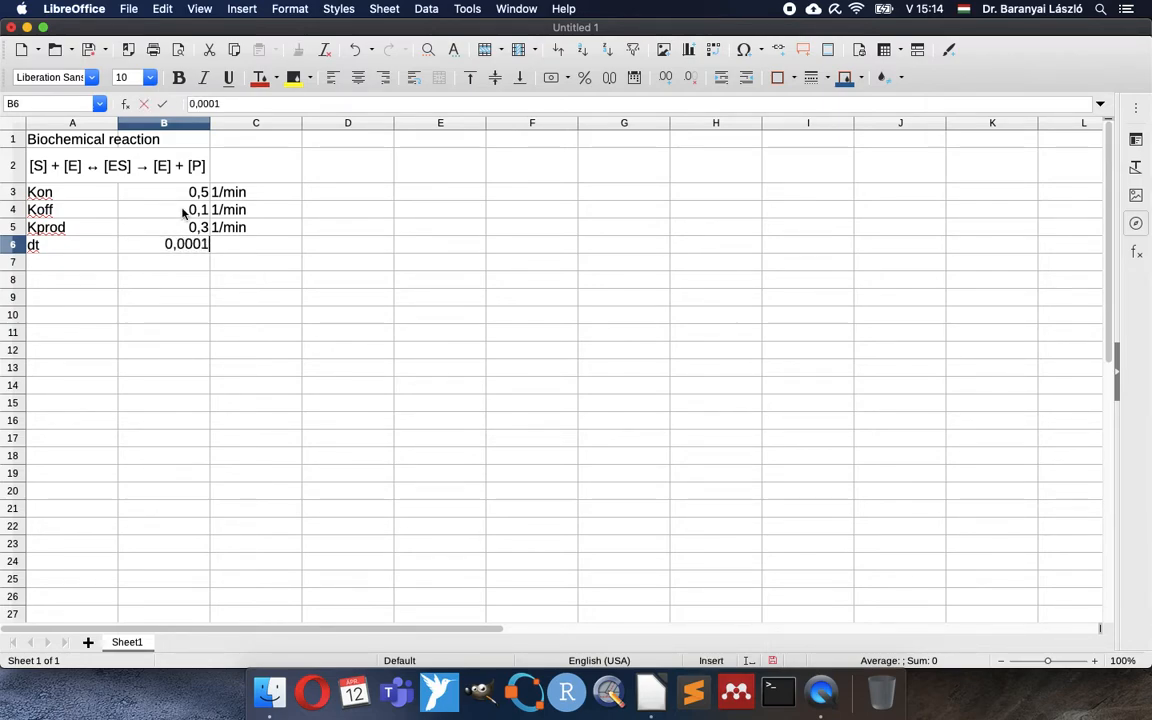
key(Tab)
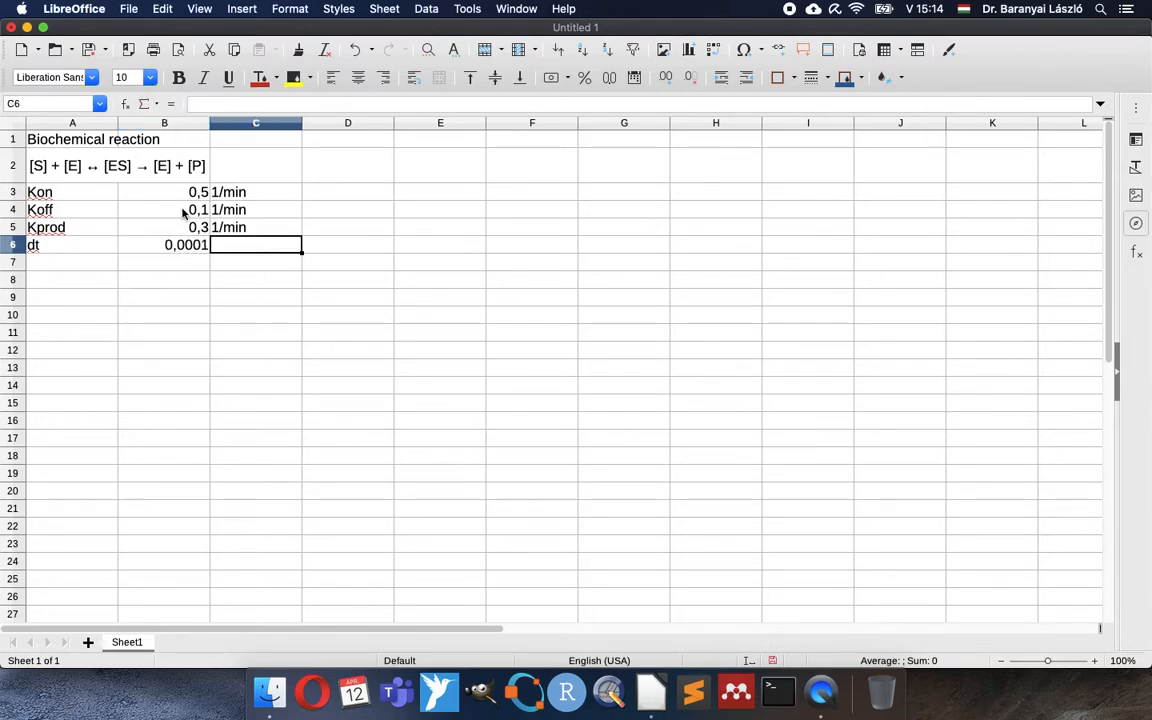
text(min)
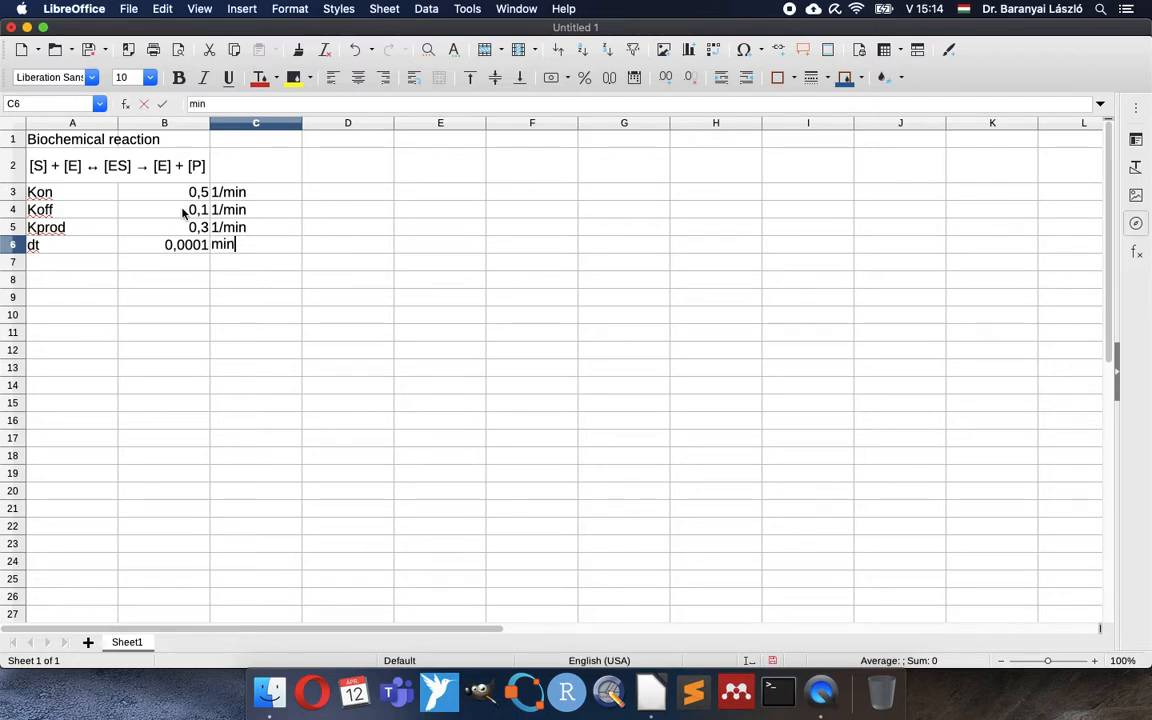
key(Left)
Give the three rate constant values in B3:B5 a yellow-green background color.
key(Up)
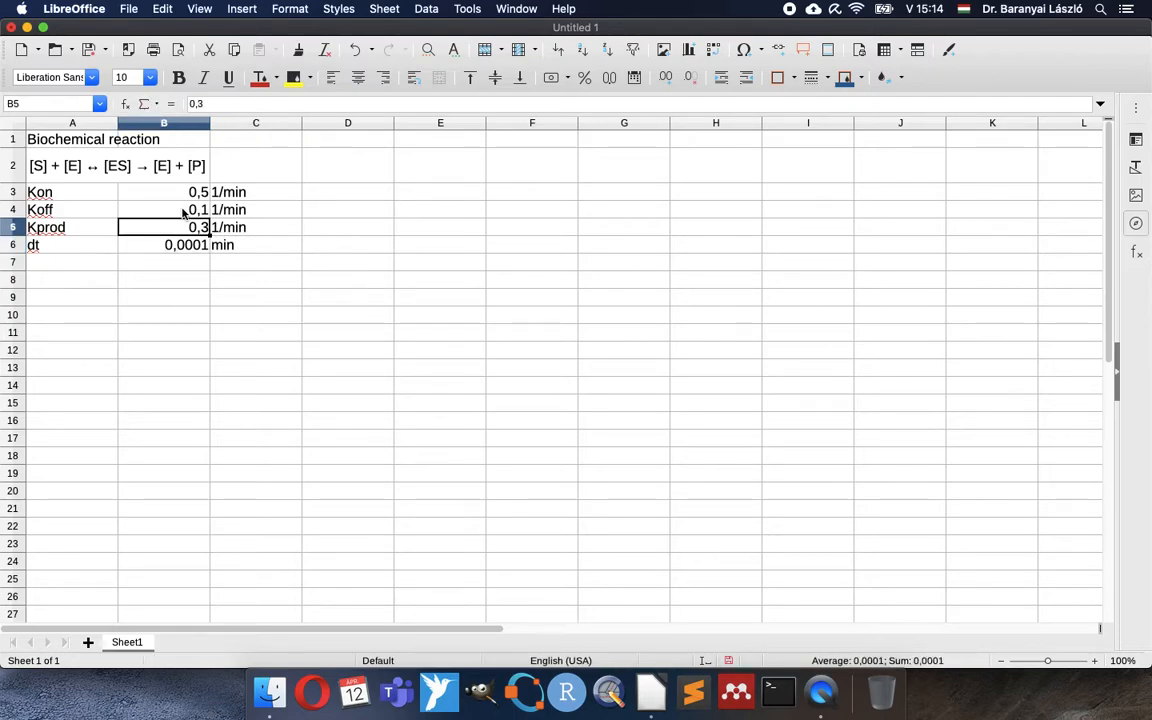
key(shift+Up)
key(shift+Up)
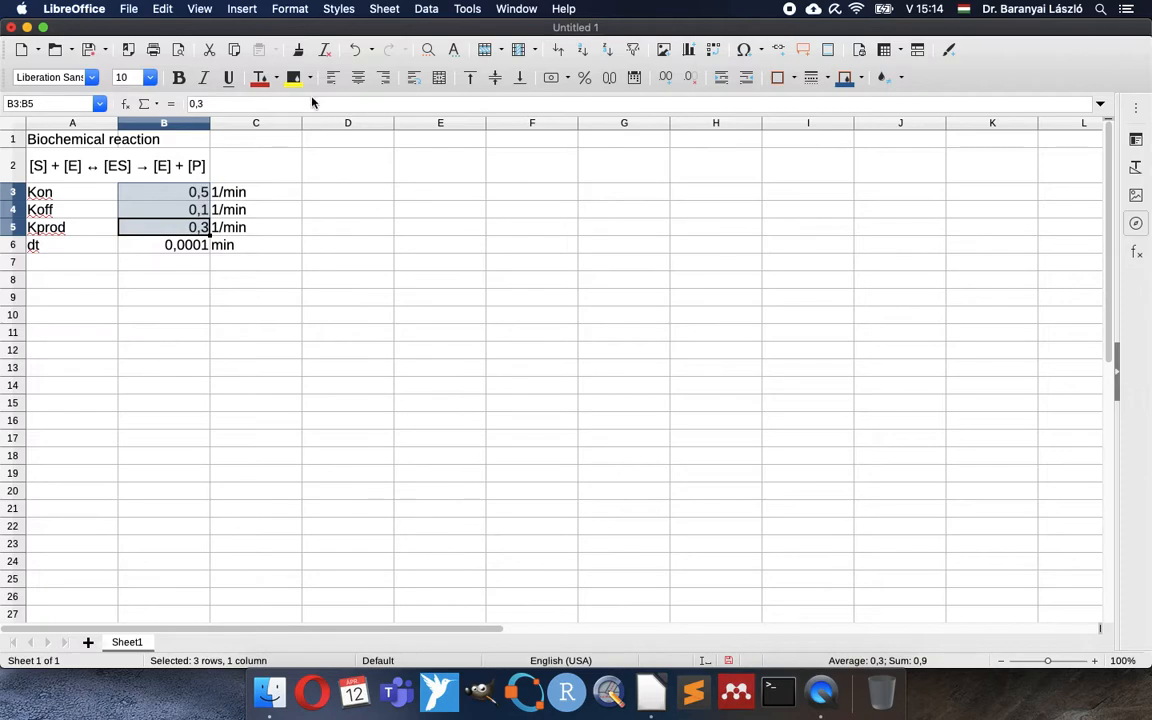
click(309, 78)
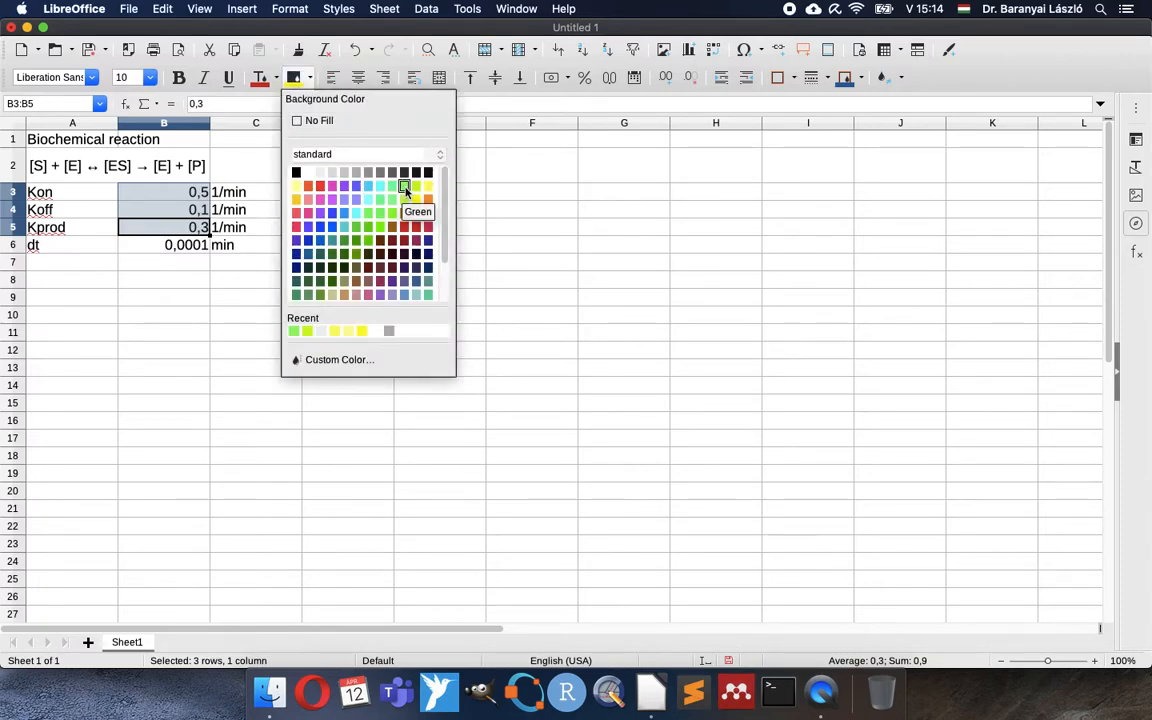
click(416, 185)
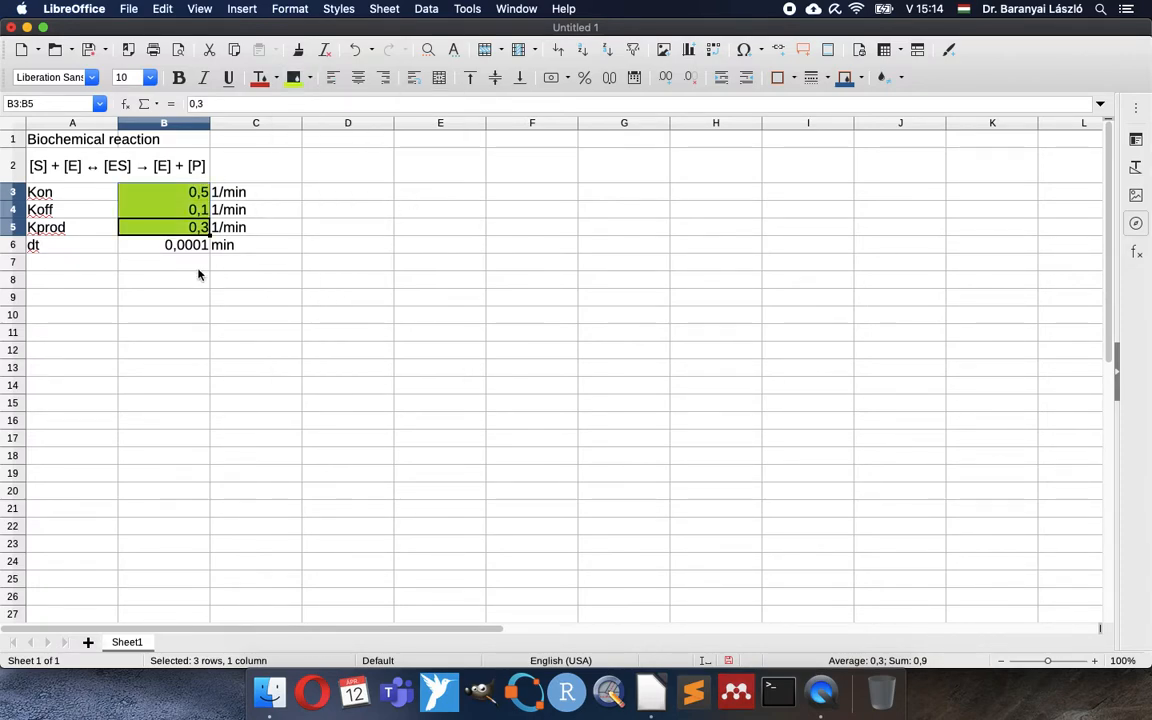
click(97, 267)
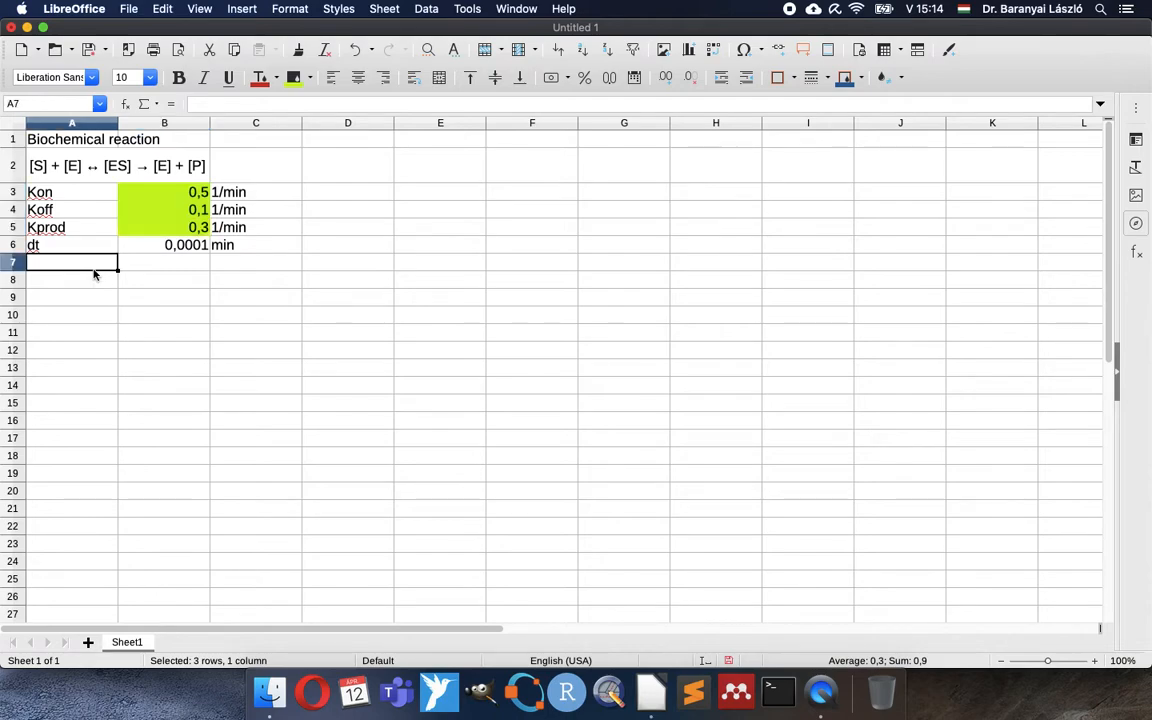
Define the cell name Kon for the rate value in B3.
click(149, 192)
click(53, 103)
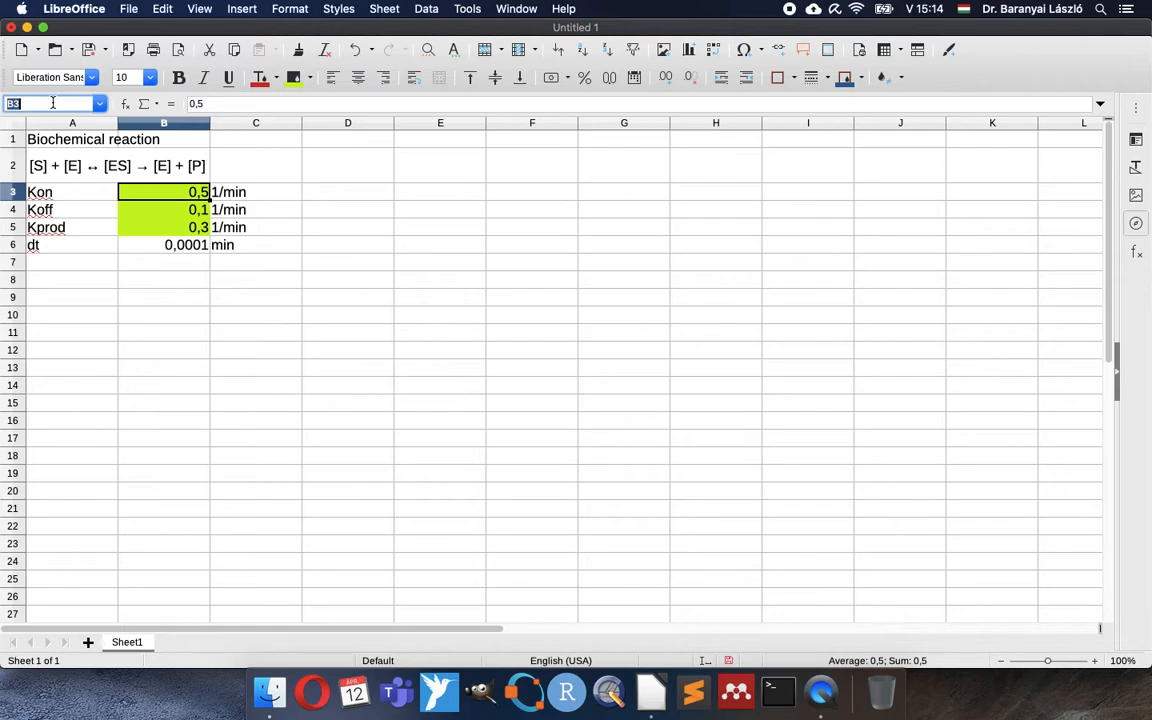
text(Kon)
key(Return)
Define the cell names Koff for the value in B4 and Kpr for the value in B5.
click(161, 216)
click(35, 103)
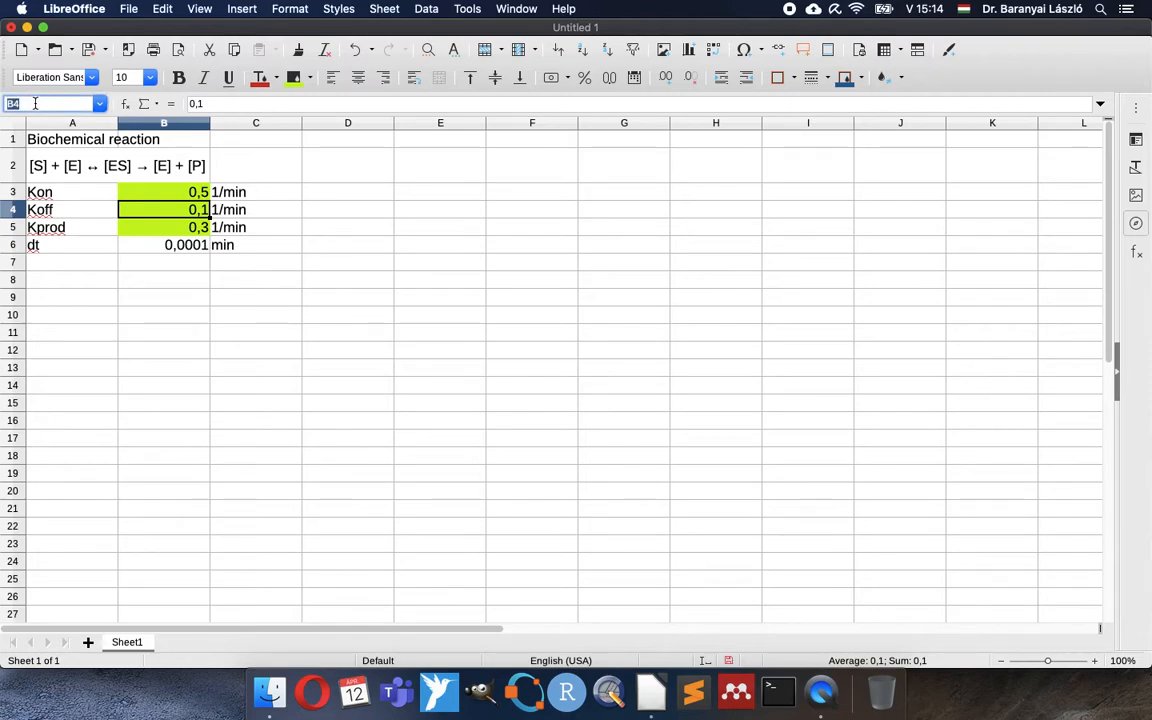
text(Koff)
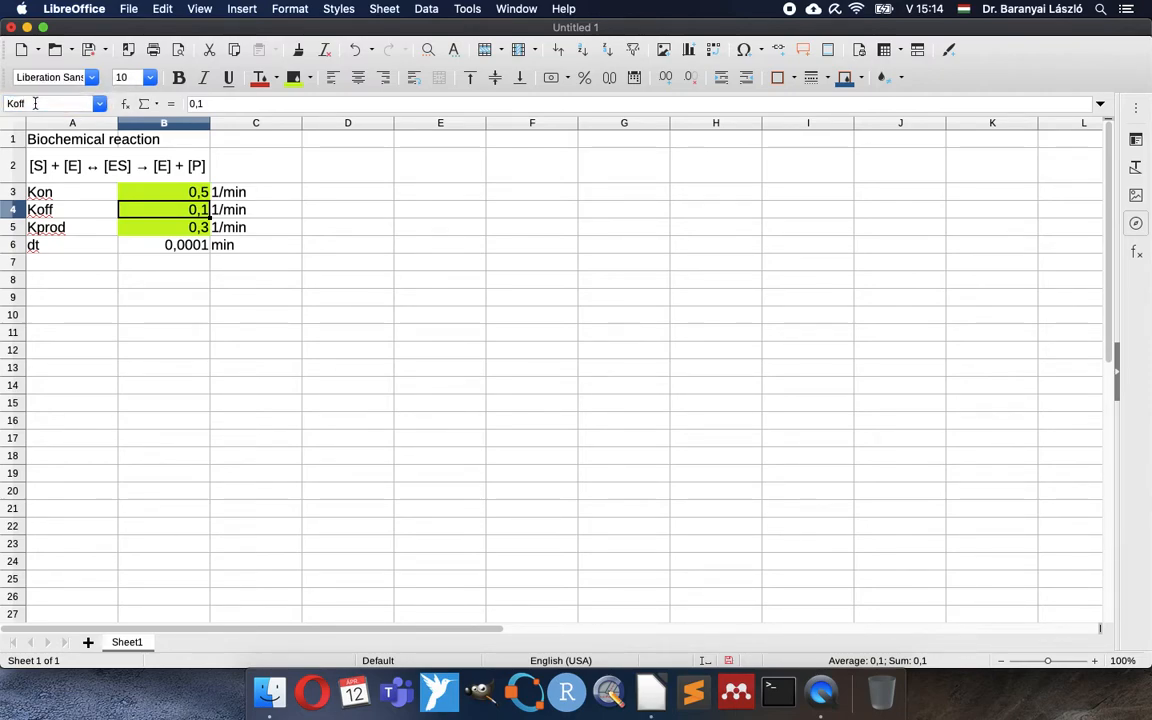
click(154, 233)
click(39, 103)
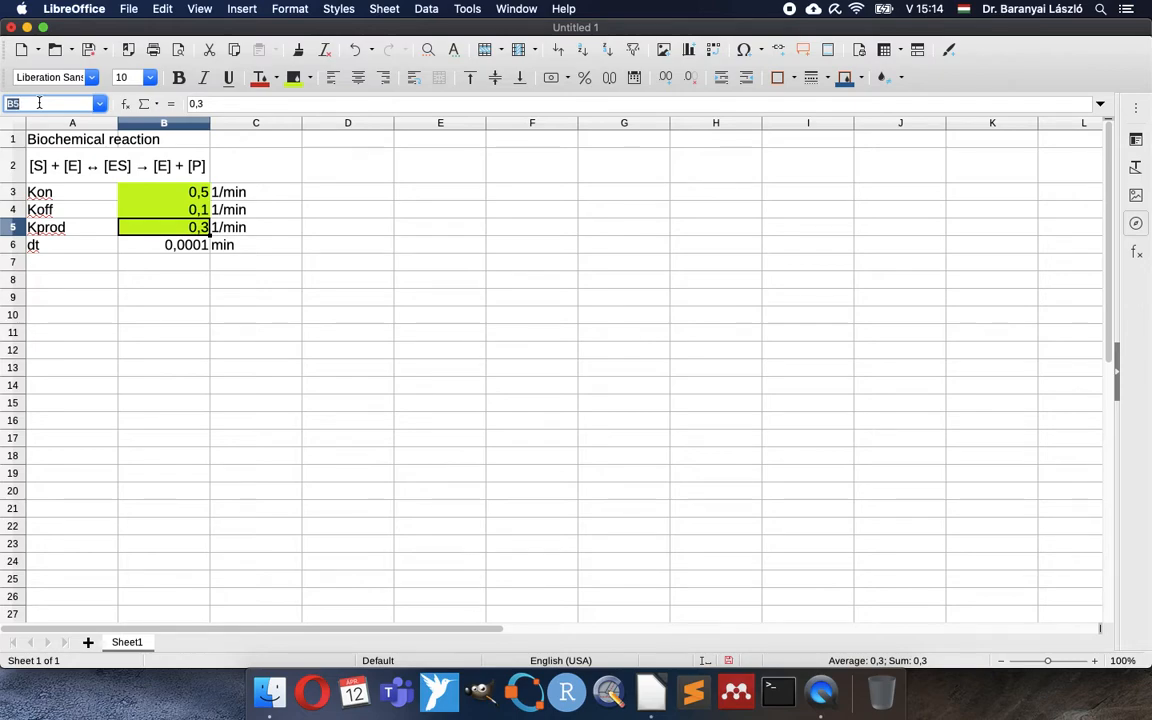
text(Kpr)
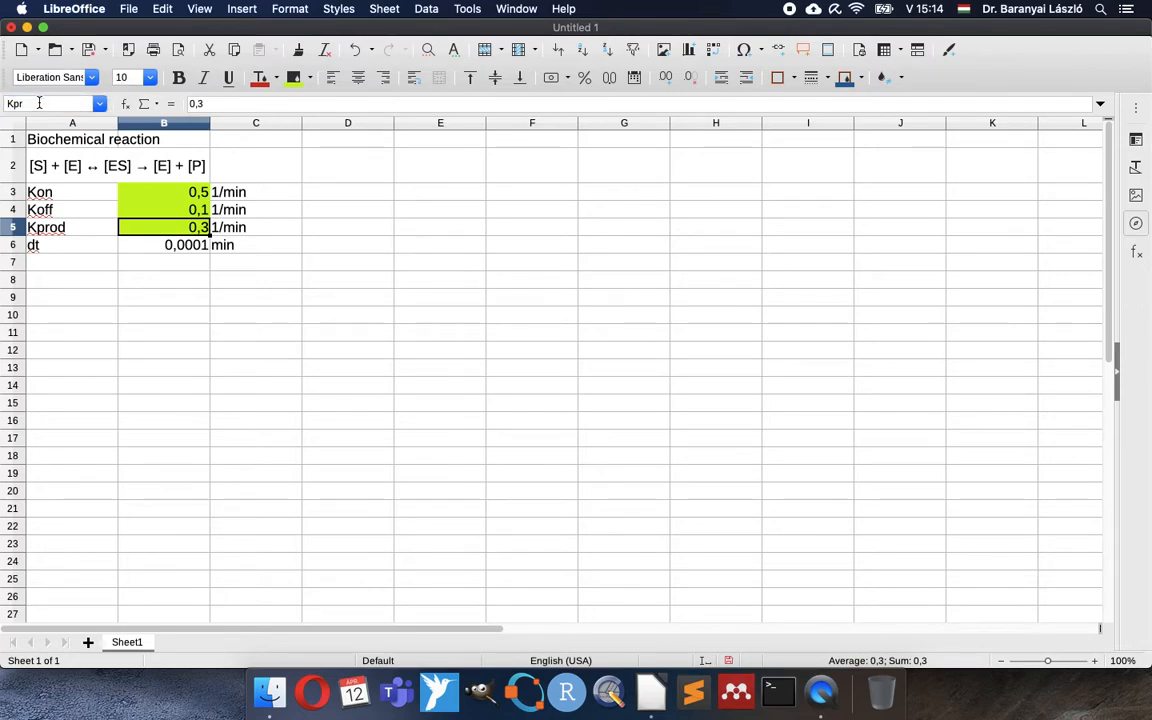
Check the cell names assigned to the three rate constant values in B3:B5.
click(150, 199)
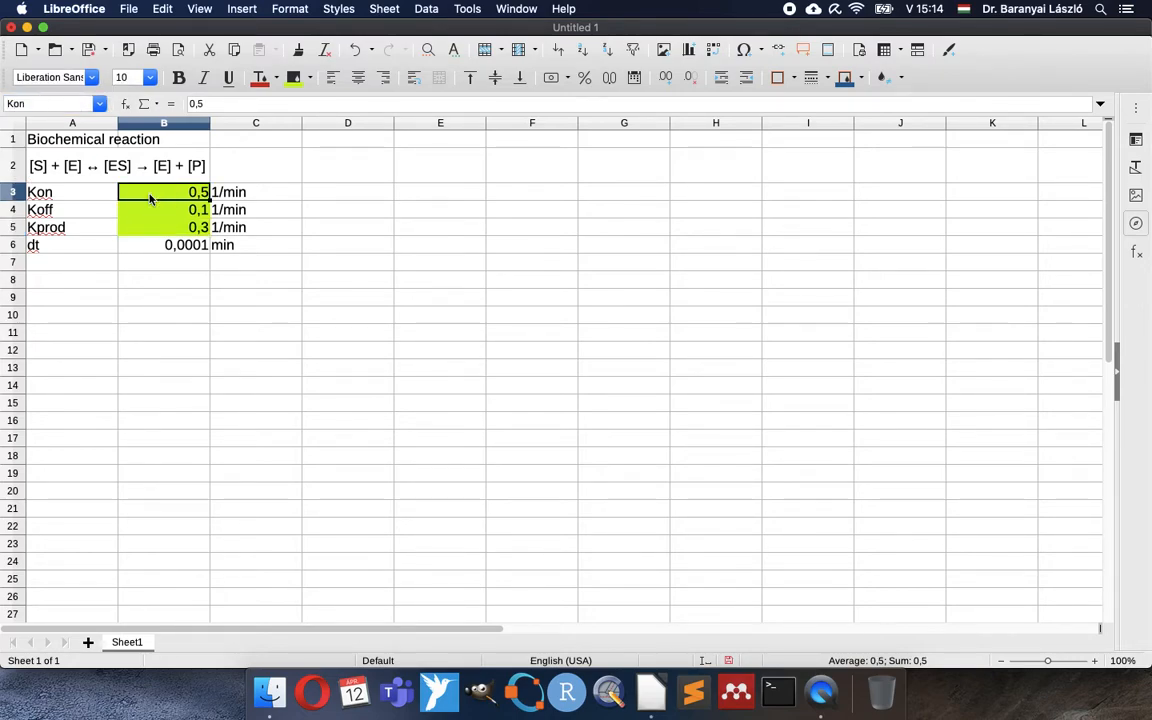
key(Down)
key(Down)
key(Up)
key(Up)
key(Down)
key(Down)
key(Up)
key(Up)
key(Down)
key(Down)
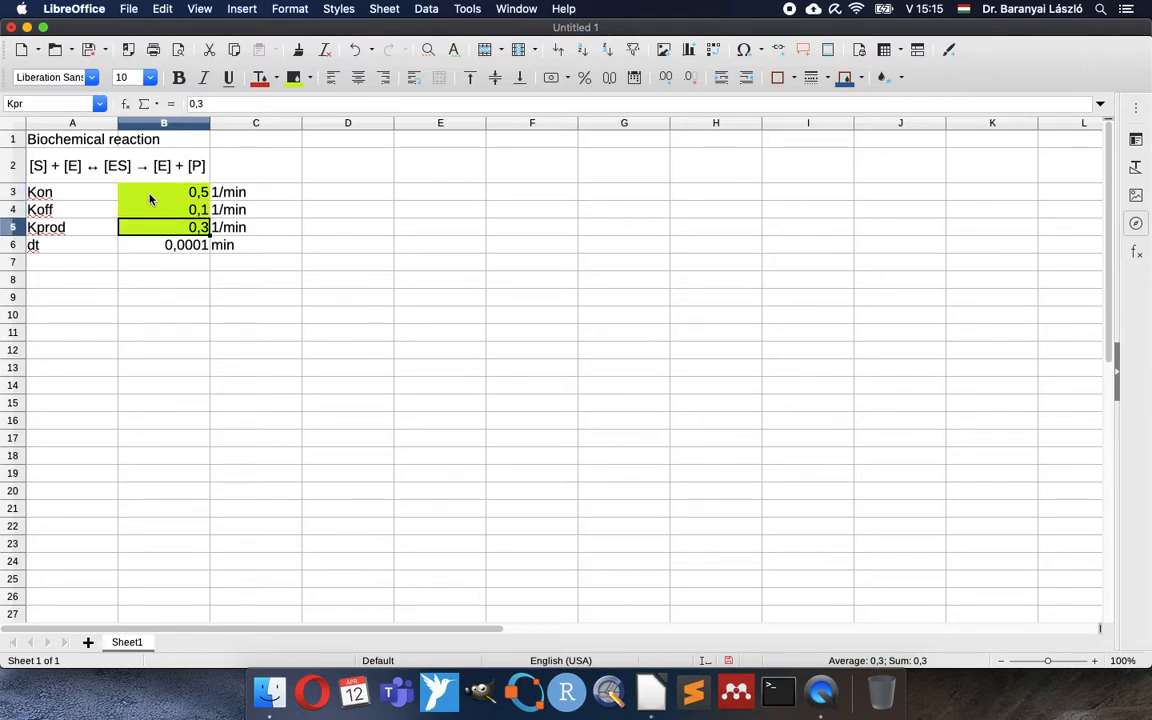
Define the cell name dt for the time step value in B6.
key(Down)
click(28, 103)
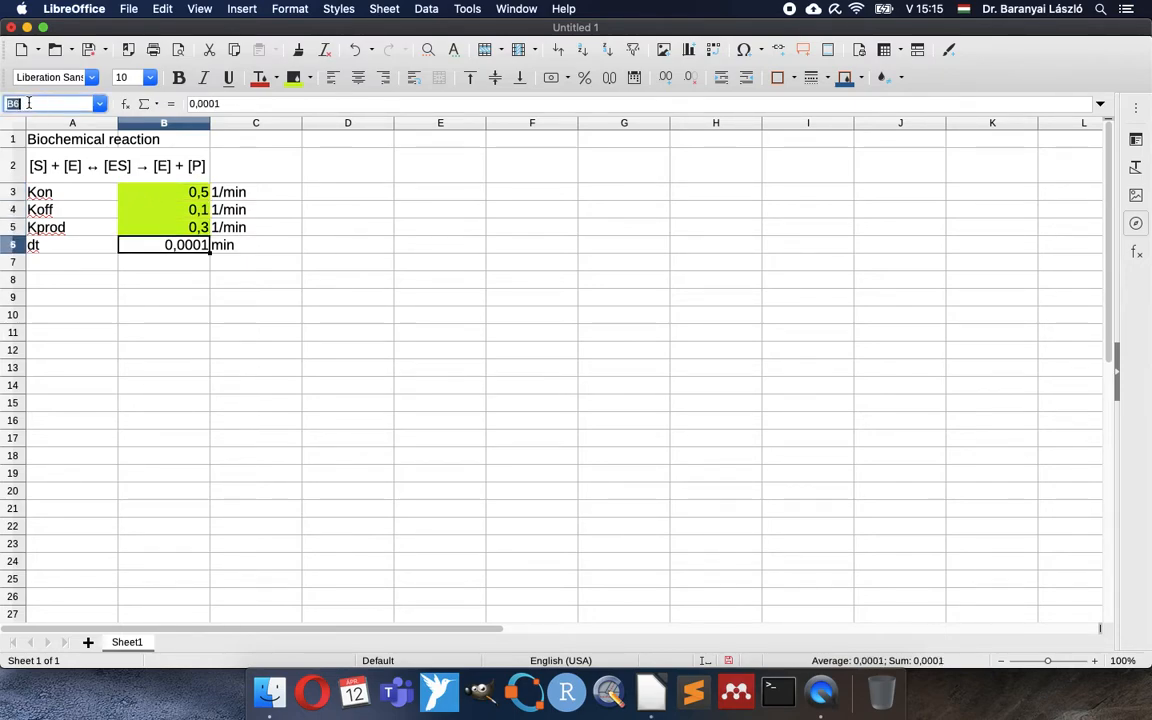
text(dt)
key(Return)
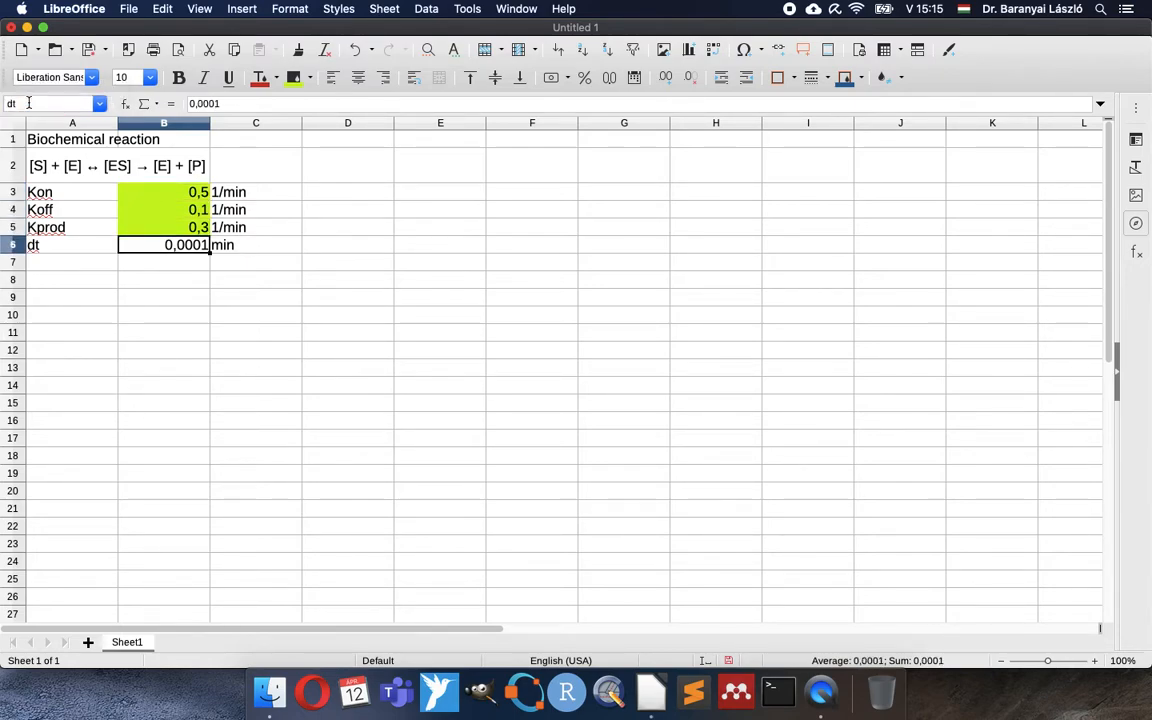
Enter the table headers "Time, min", [S], [E], [ES] and [P] in A8:E8.
click(77, 284)
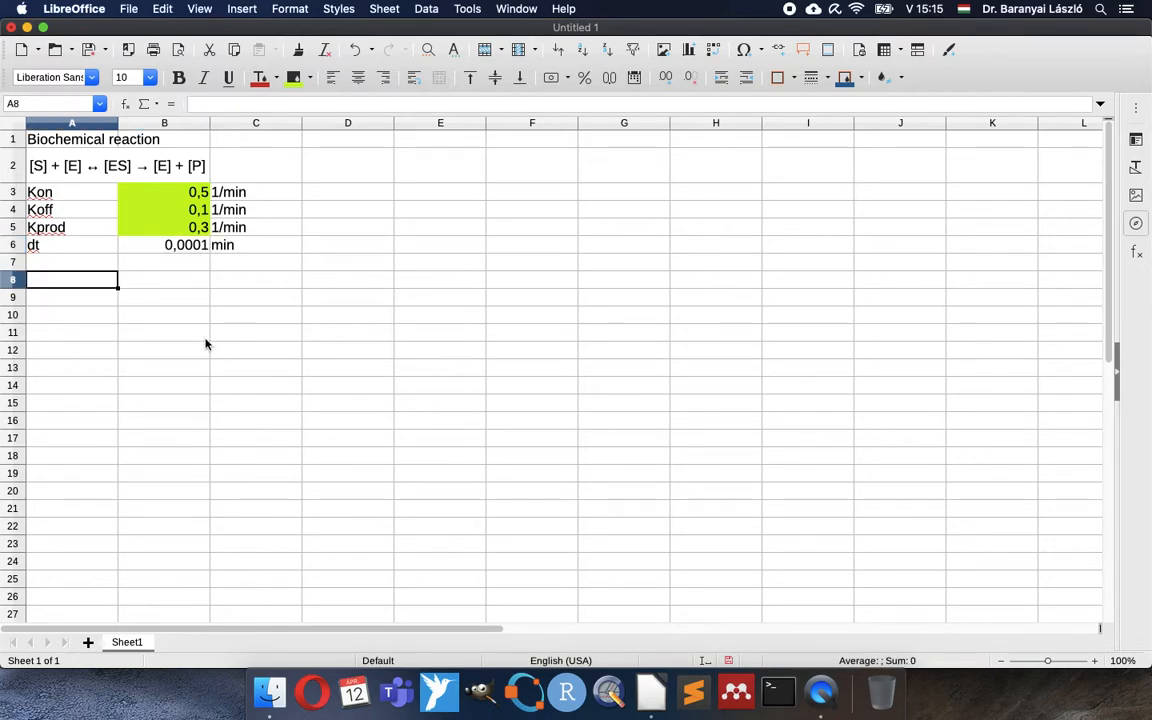
text(Ti)
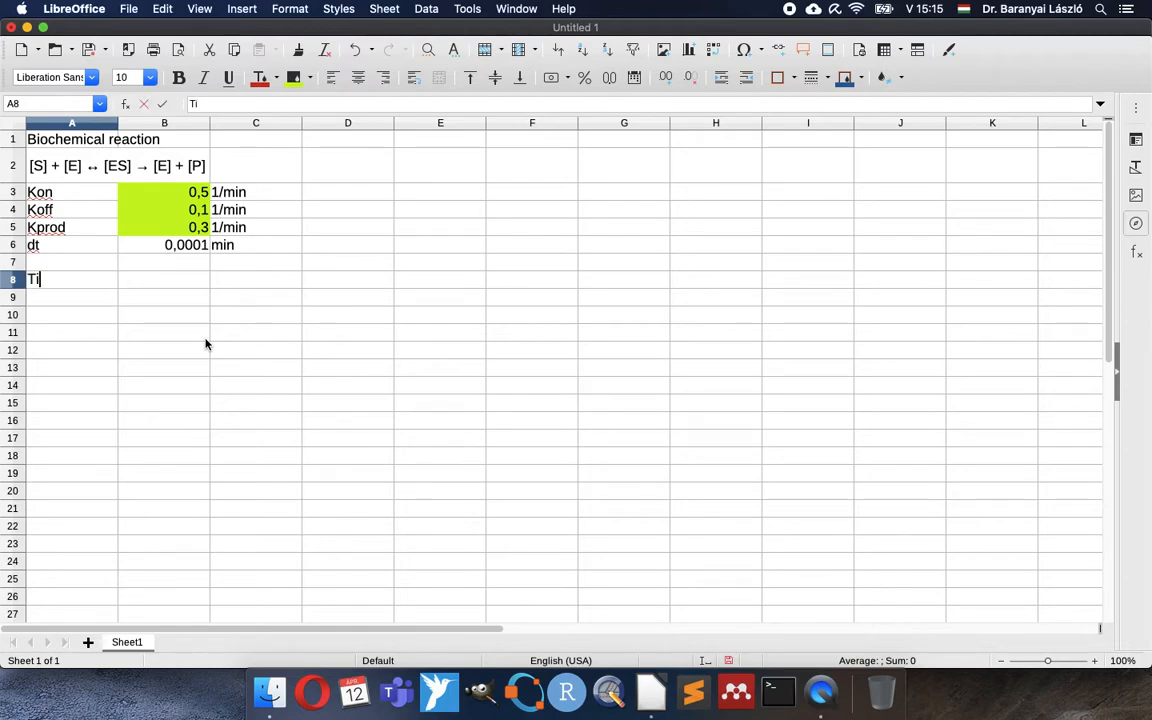
text(me, min)
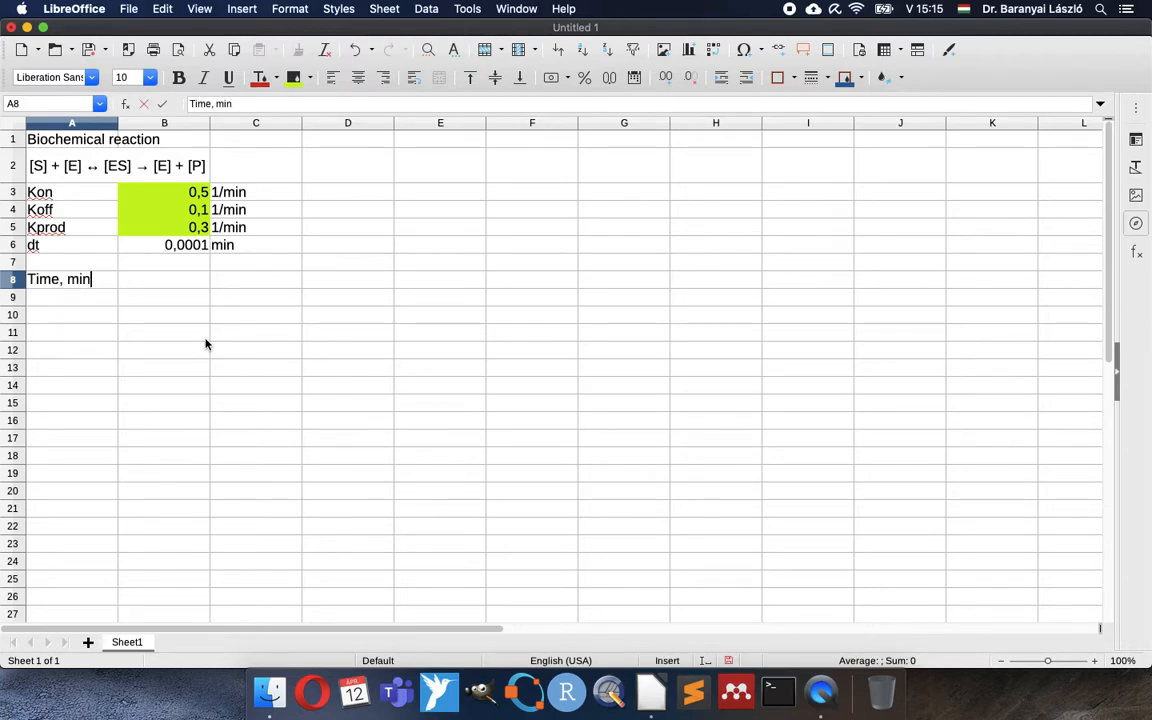
key(Tab)
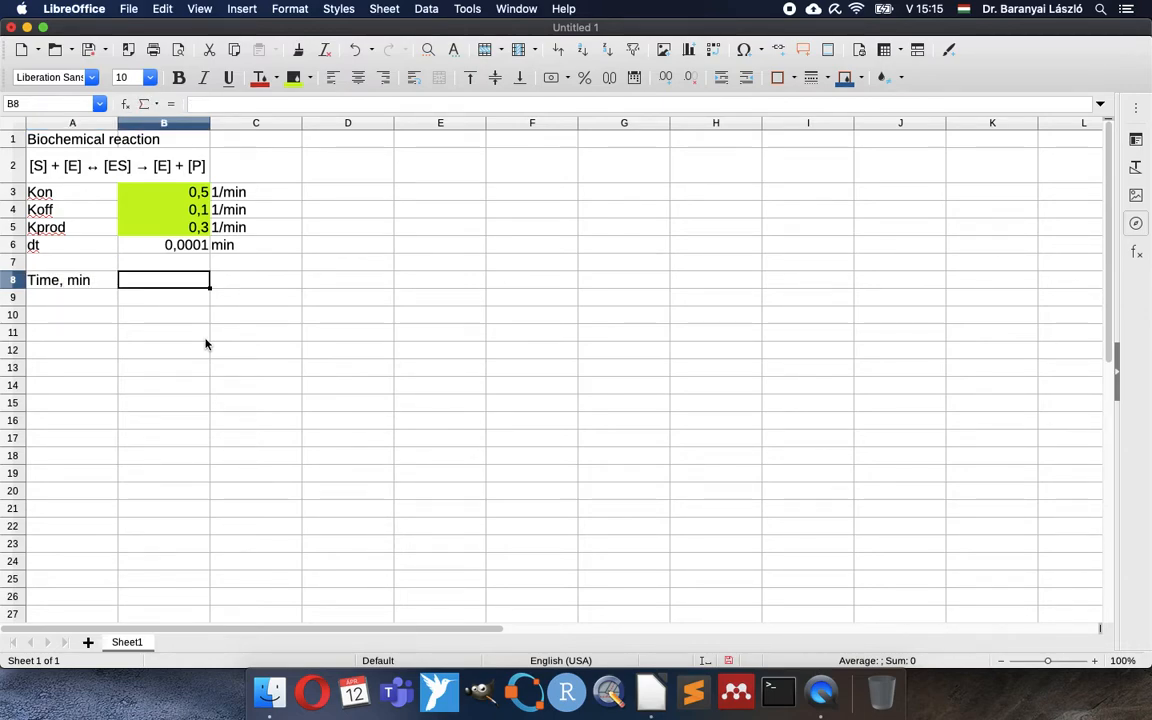
text([S])
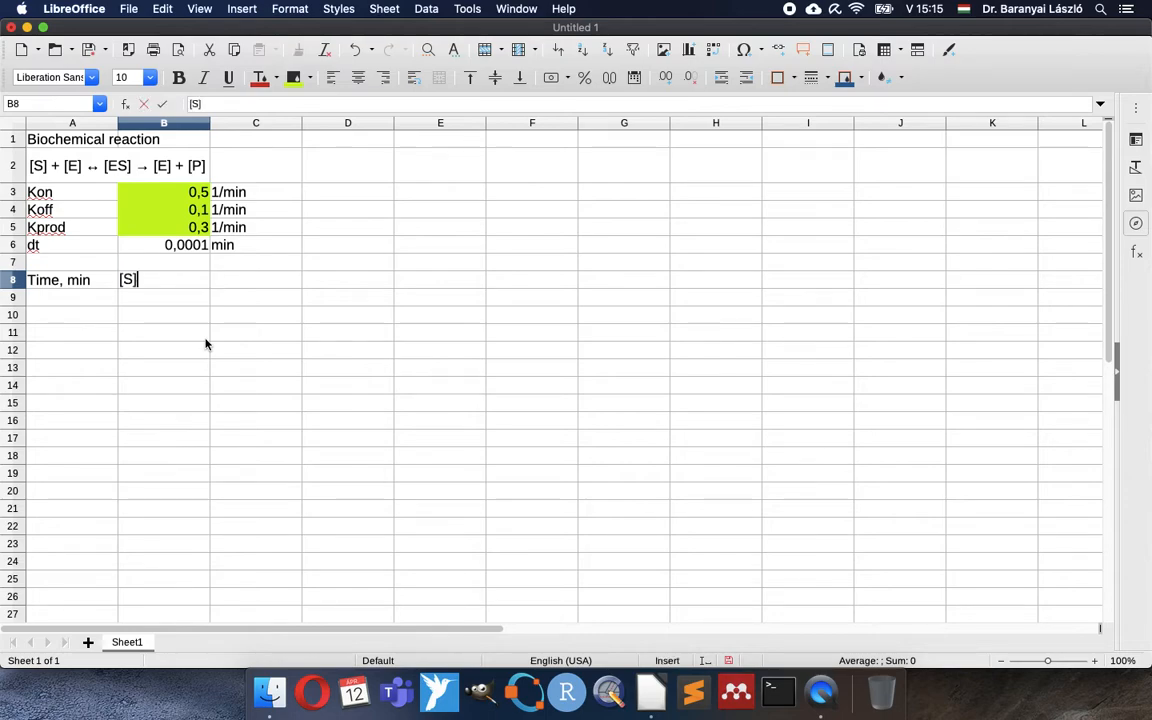
key(Tab)
text([)
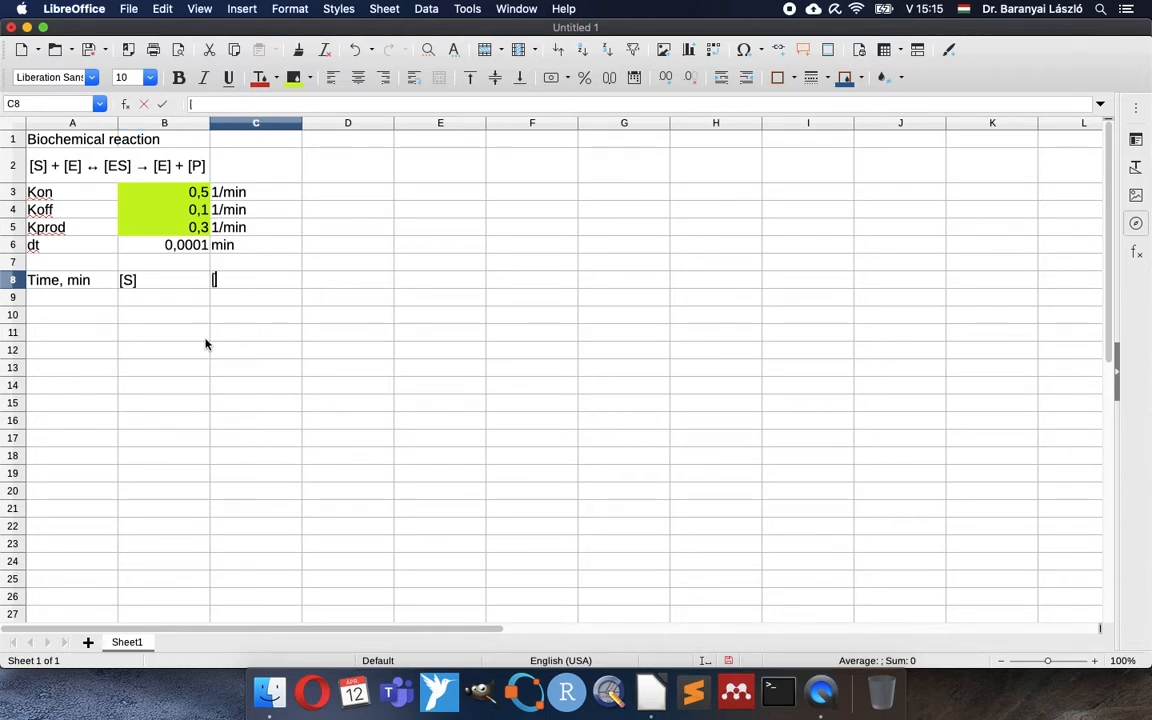
text(E])
key(Tab)
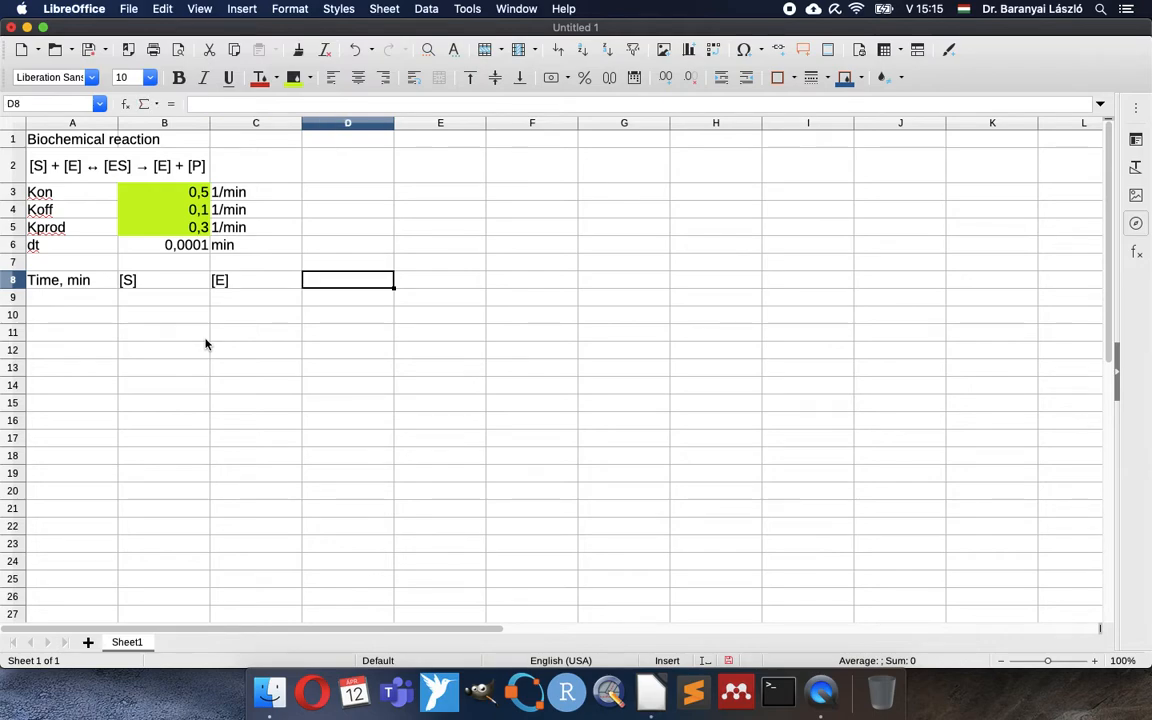
text([ES])
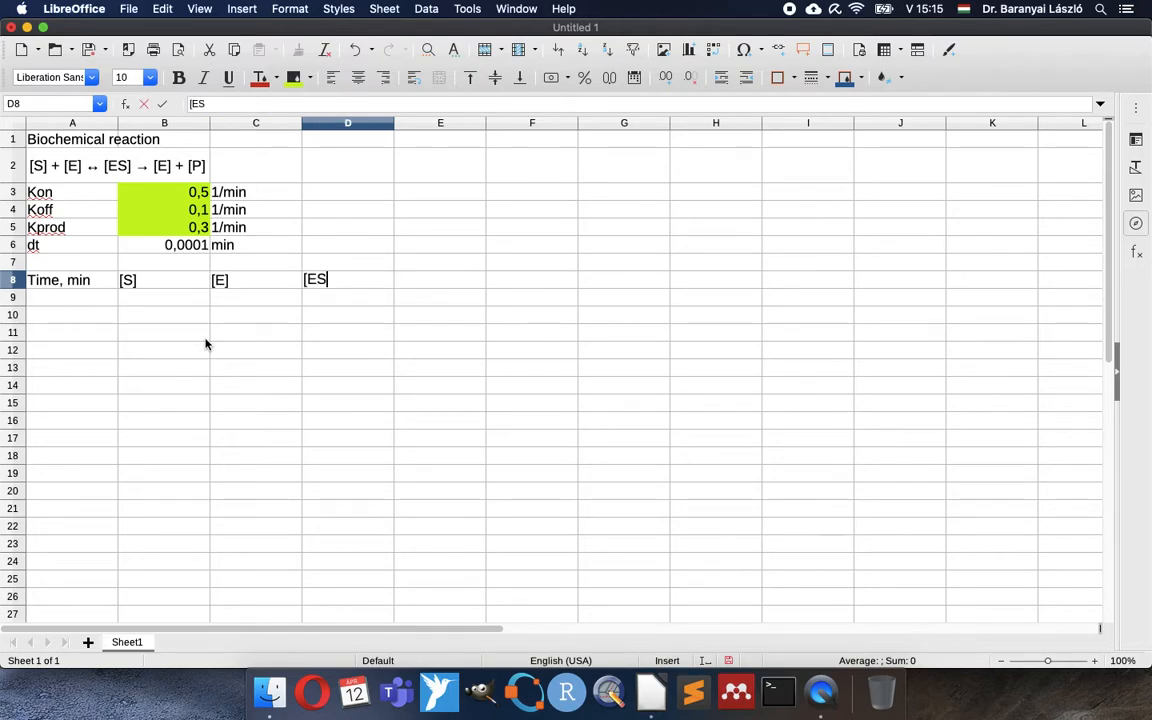
key(Tab)
text([)
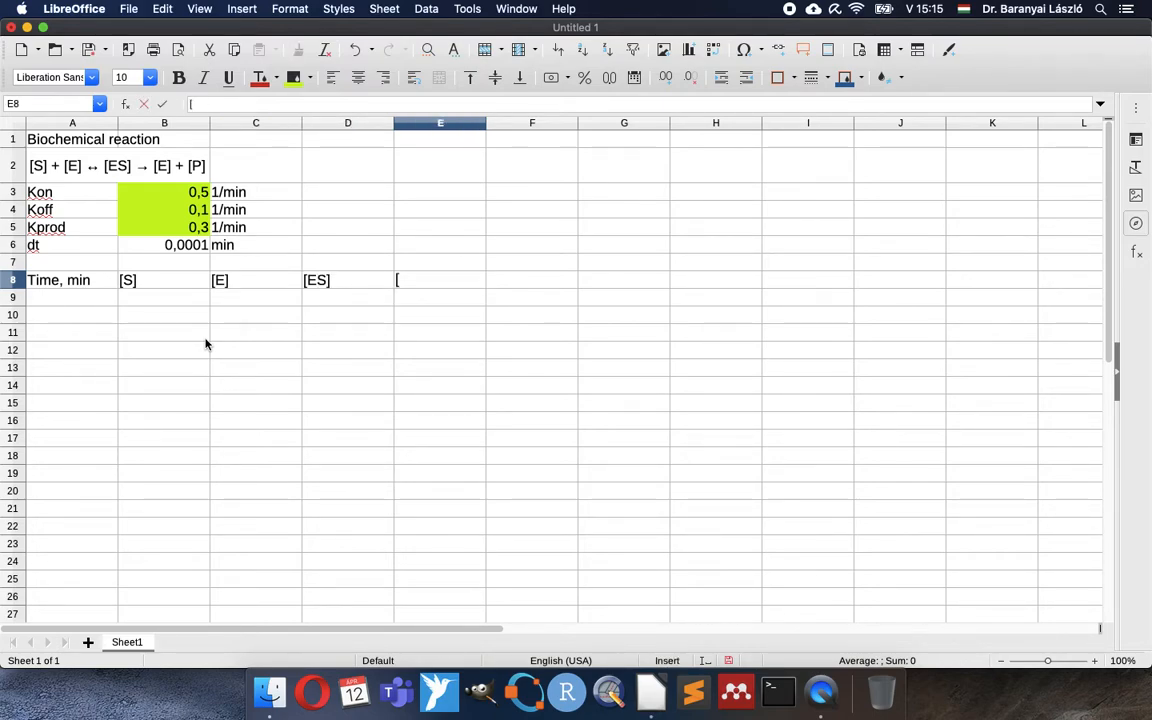
text(P])
key(Return)
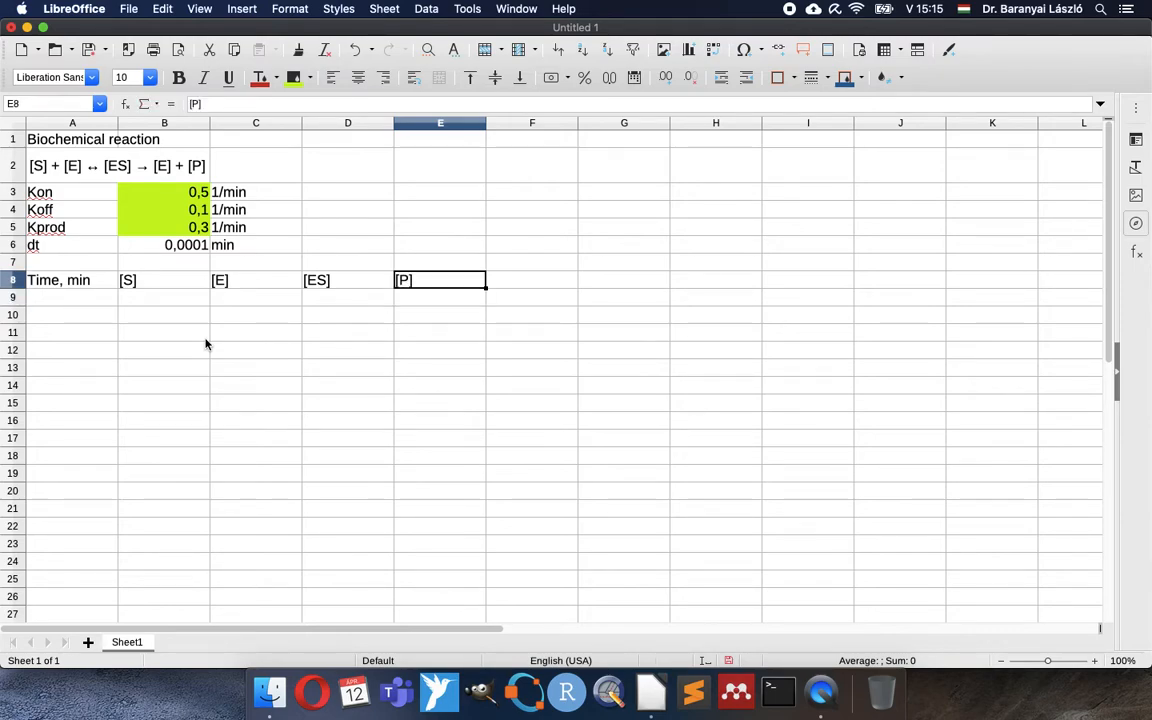
Center the four concentration headers in B8:E8 horizontally.
key(shift+Left)
key(shift+Left)
key(shift+Left)
key(super+e)
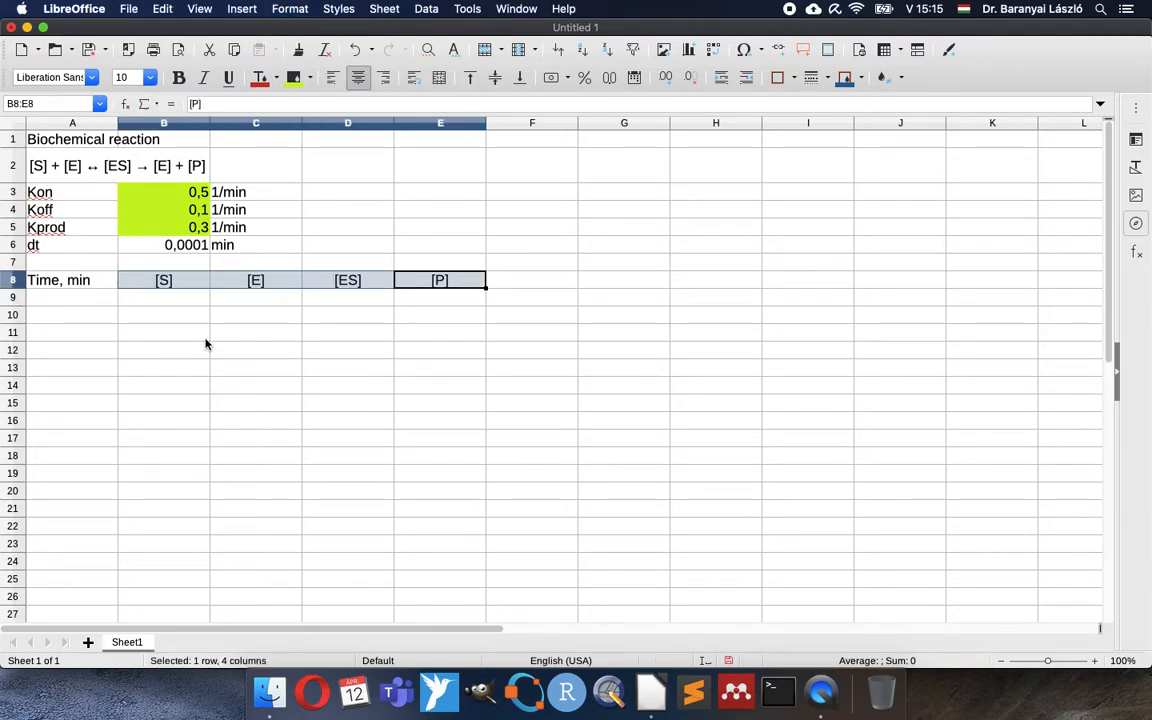
Copy the concentration headers from B8:E8 into F8:I8.
key(Right)
key(Left)
key(shift+Left)
key(shift+Left)
key(shift+Left)
key(super+c)
key(Right)
key(Right)
key(Left)
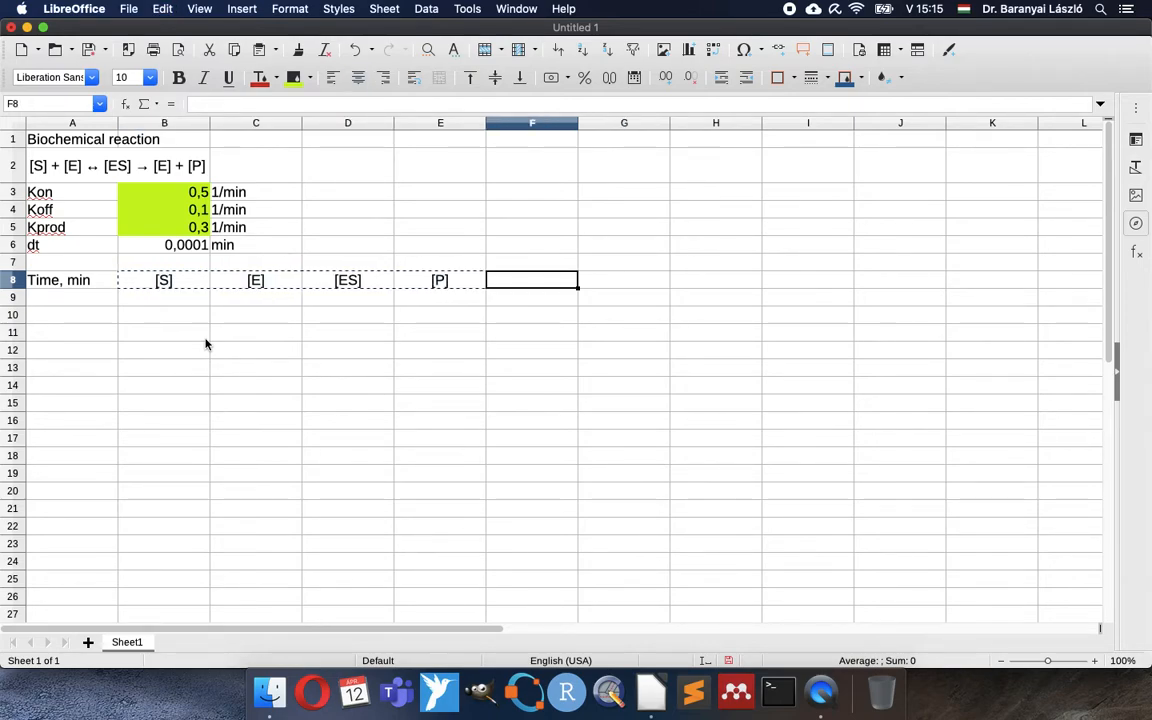
key(super+v)
key(Right)
key(Left)
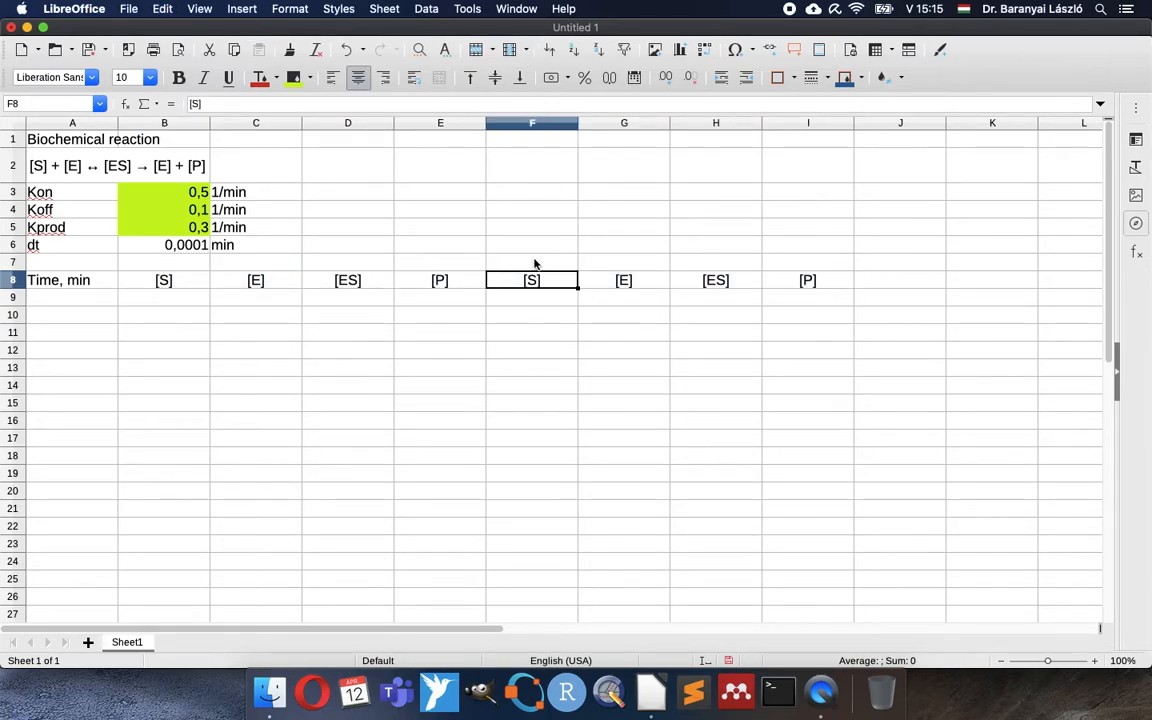
Change the copied headers in F8 and G8 to d[S]/dt and d[E]/dt.
double_click(524, 287)
text(d[S])
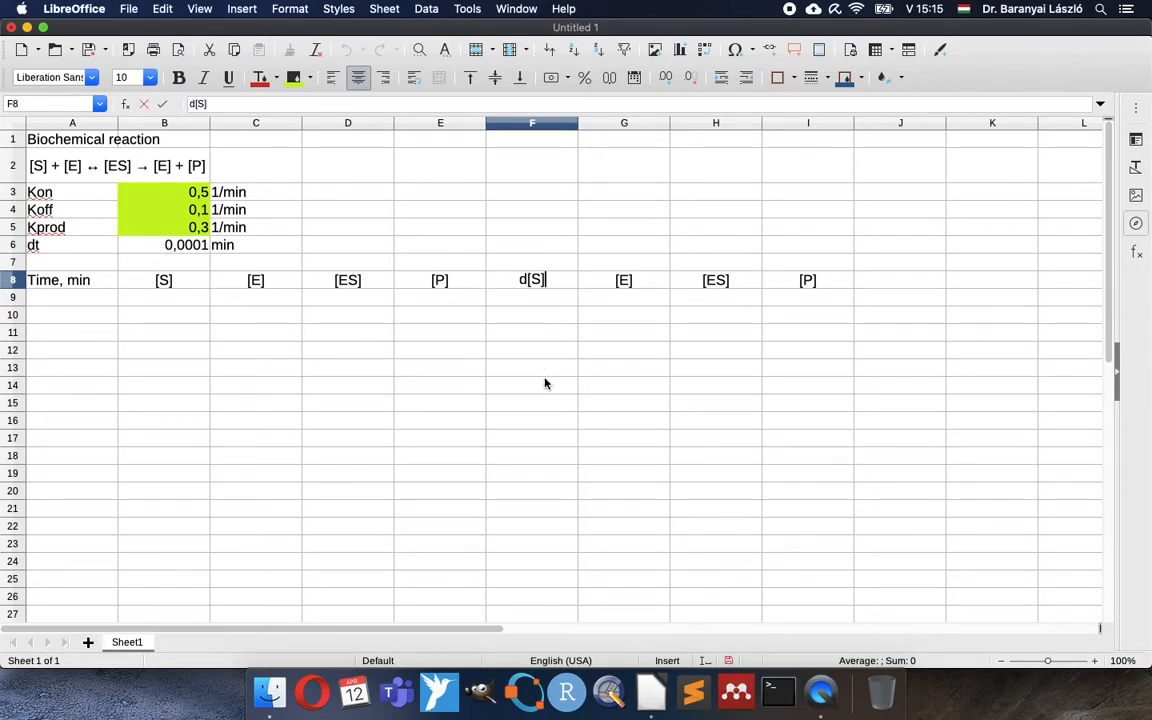
text(/dt)
key(Return)
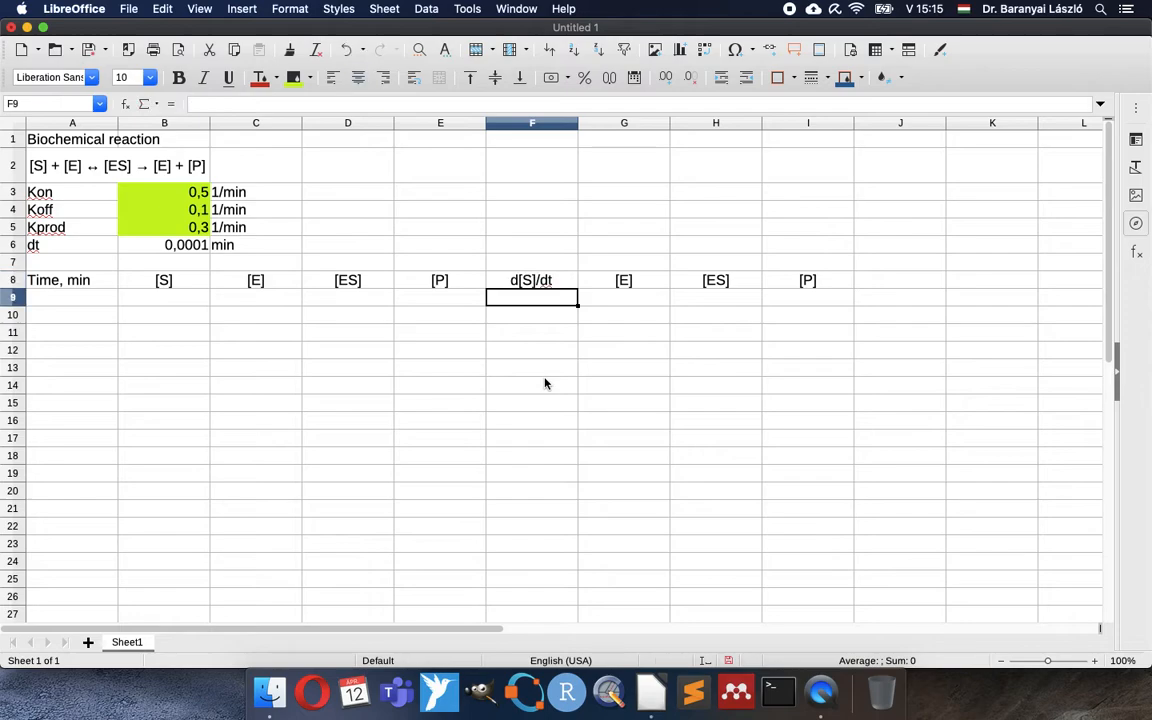
key(Up)
key(Right)
double_click(609, 283)
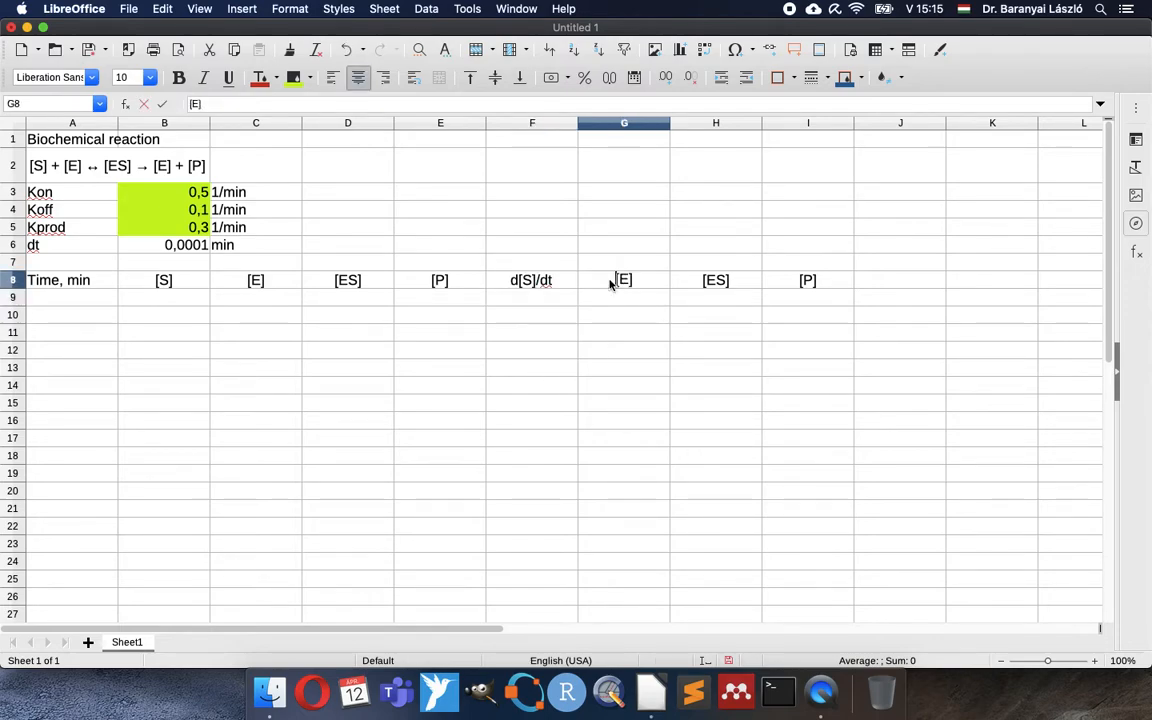
text(d[E]/dt)
key(Return)
Change the copied headers in H8 and I8 to d[ES]/dt and d[P]/dt.
click(705, 288)
text(d[ES]/dt)
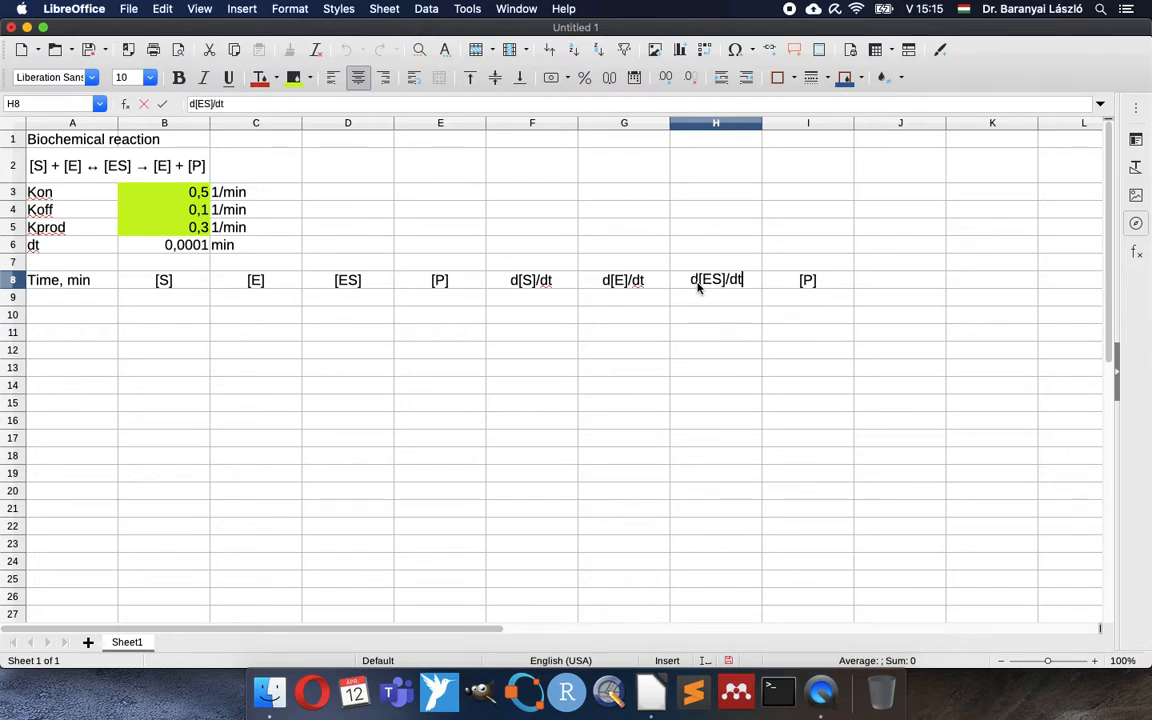
key(Return)
key(Up)
key(Right)
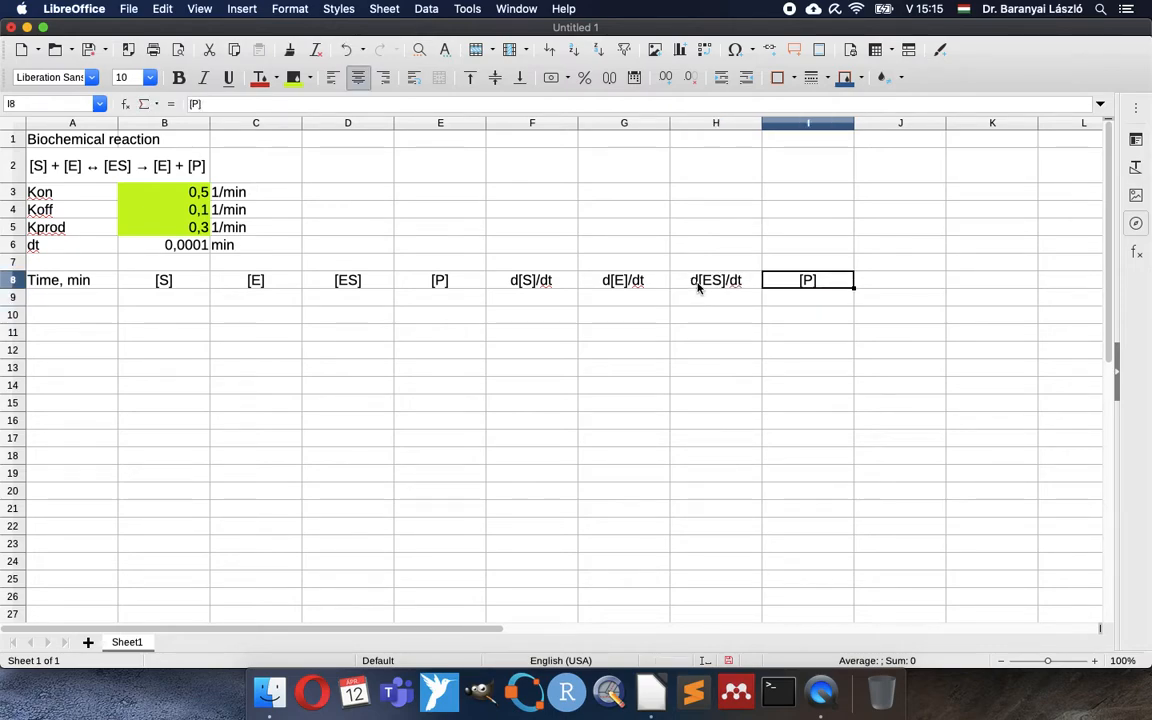
double_click(800, 282)
text(d)
key(End)
text(/dt)
key(Return)
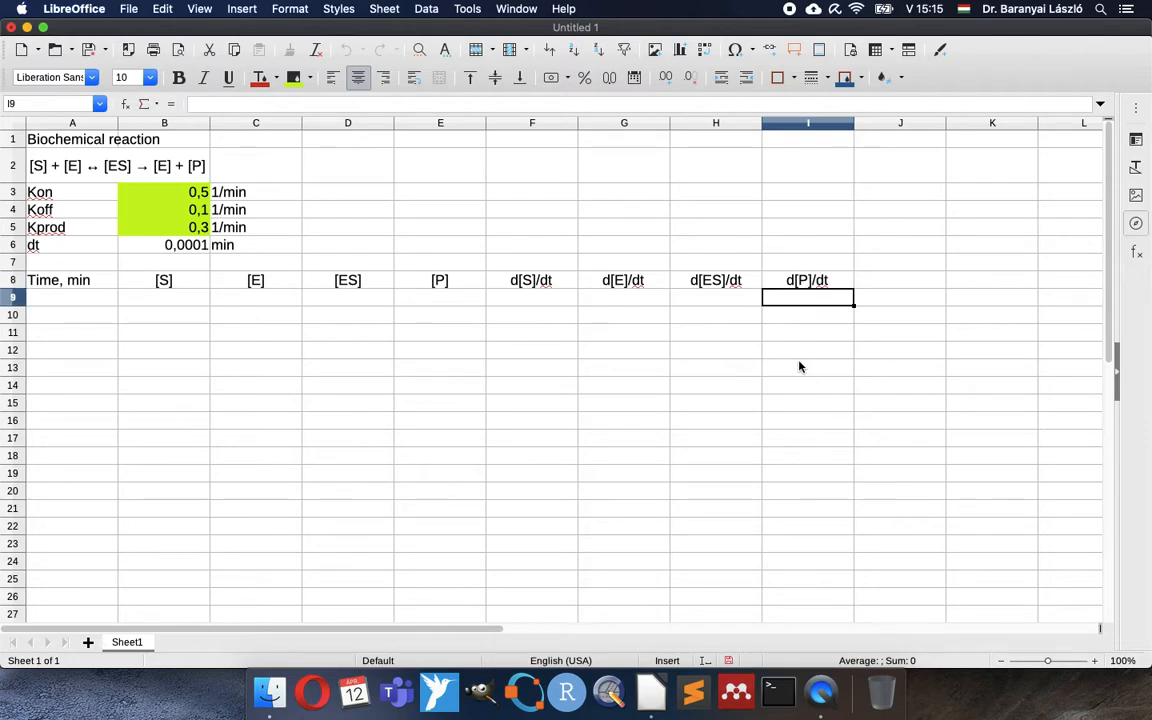
Fill row 9 with time 0 and the initial concentrations [S] 20, [E] 10, [ES] 0 and [P] 0.
key(Left)
key(Left)
key(Left)
key(Left)
key(Left)
key(Left)
key(Left)
key(Left)
text(0)
key(Tab)
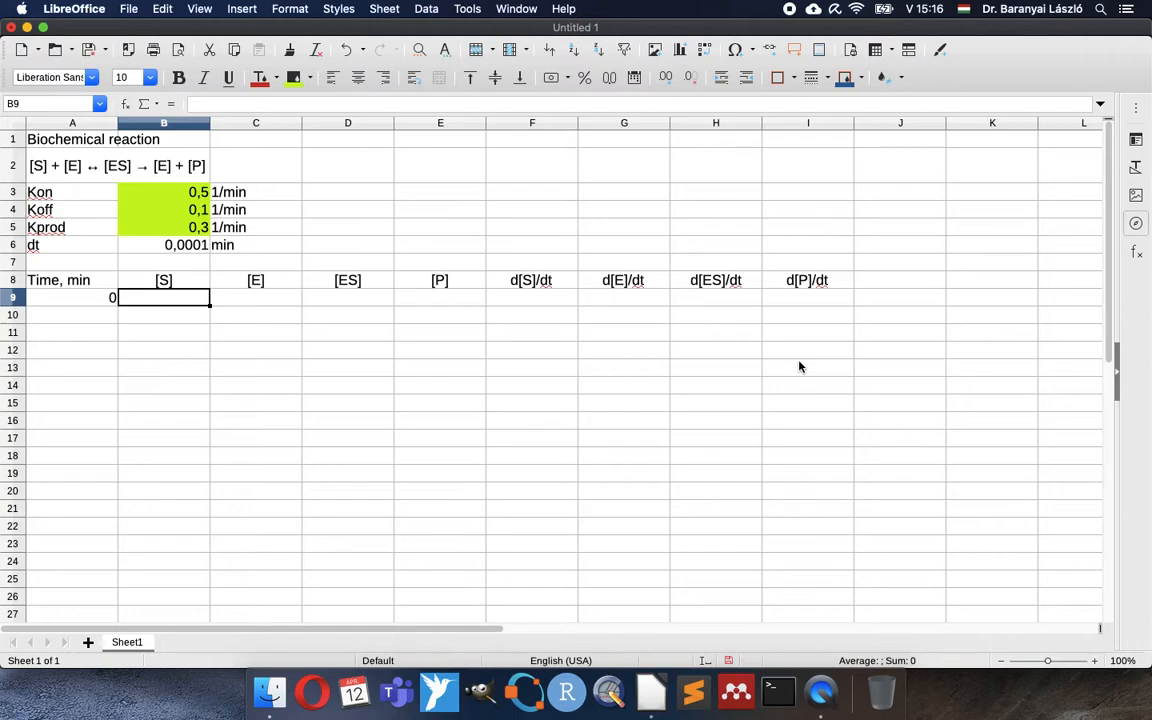
text(20)
key(Tab)
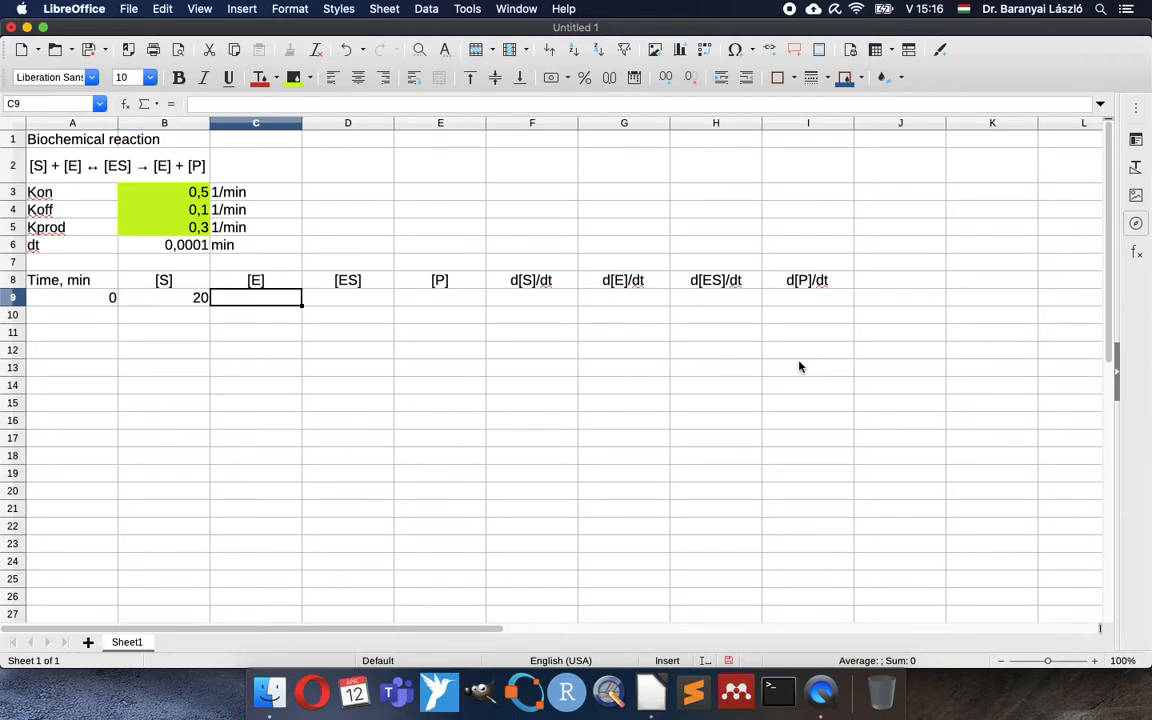
text(10)
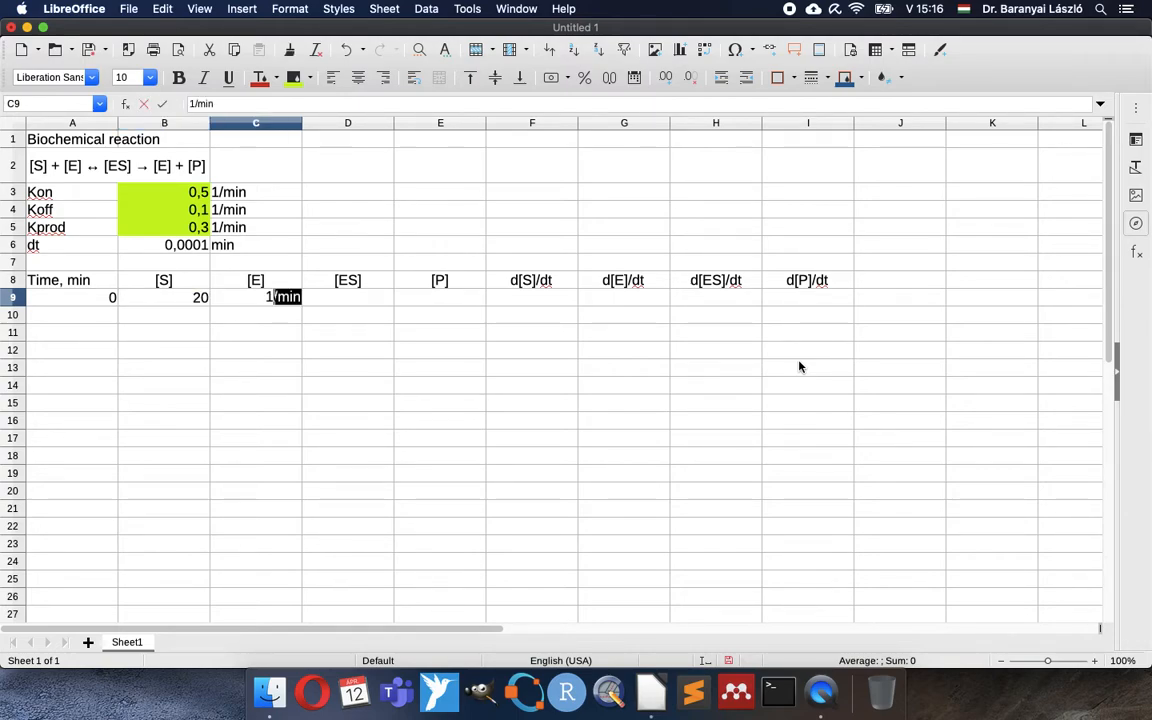
key(Tab)
text(0)
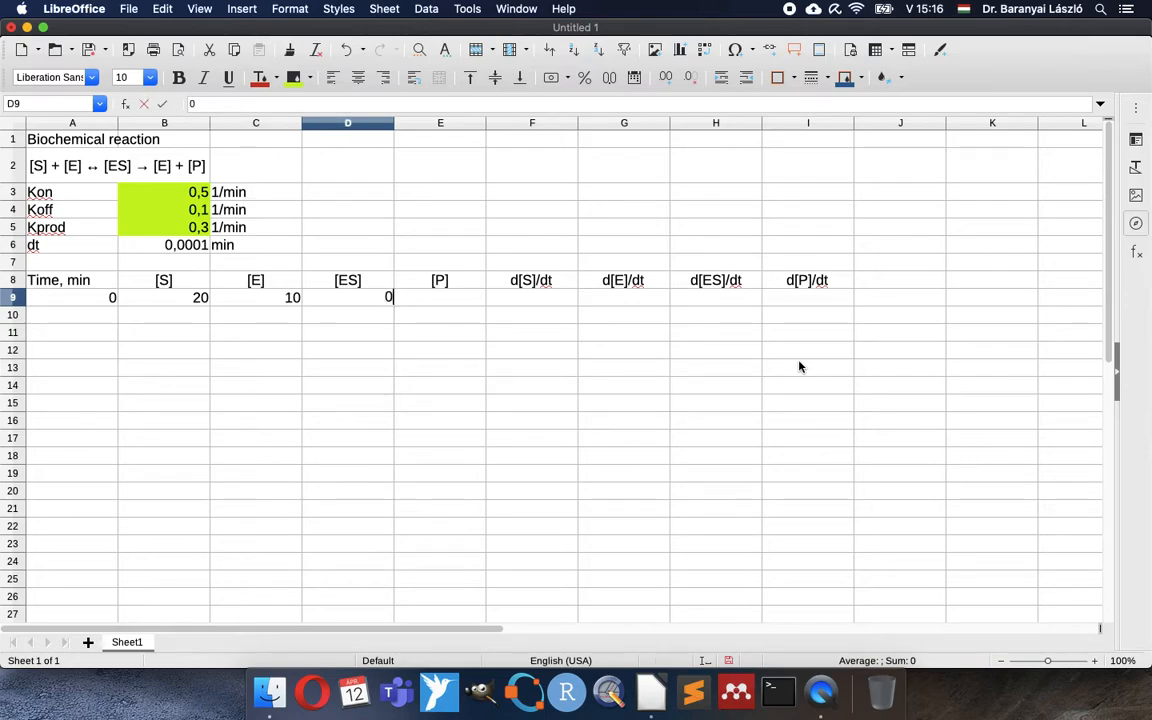
key(Tab)
text(0)
key(Left)
key(Right)
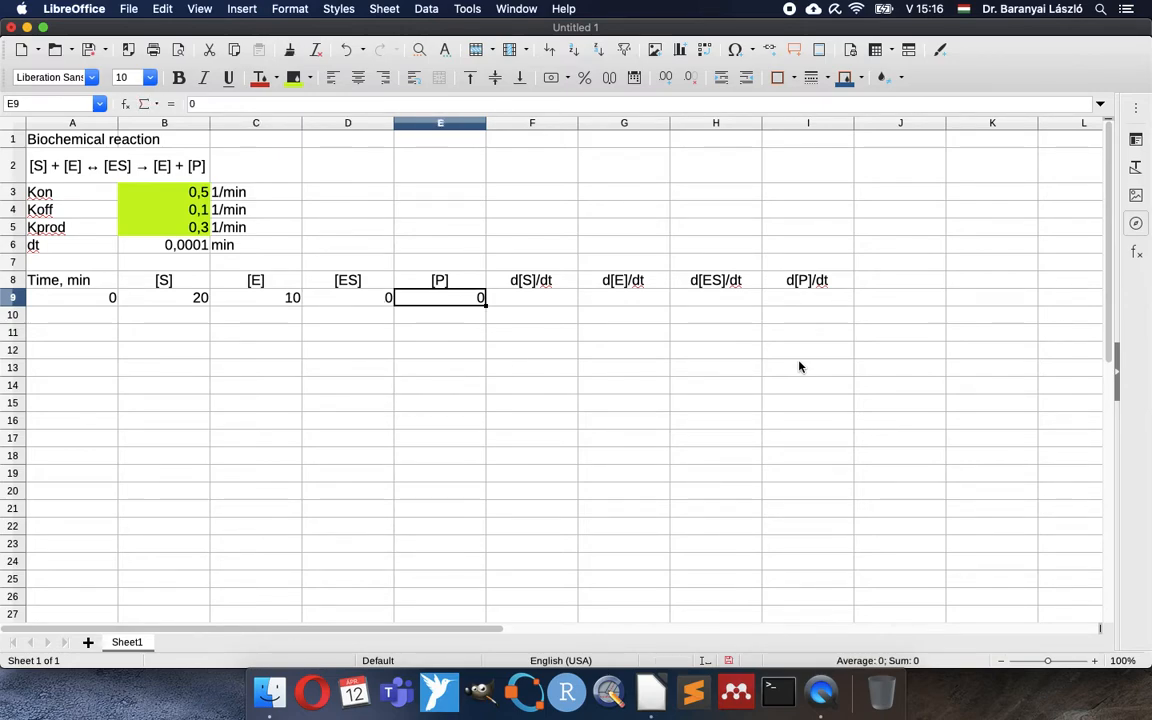
Give the initial concentrations in B9:E9 the same yellow-green background color as the rate constants.
key(shift+Left)
key(shift+Left)
key(shift+Left)
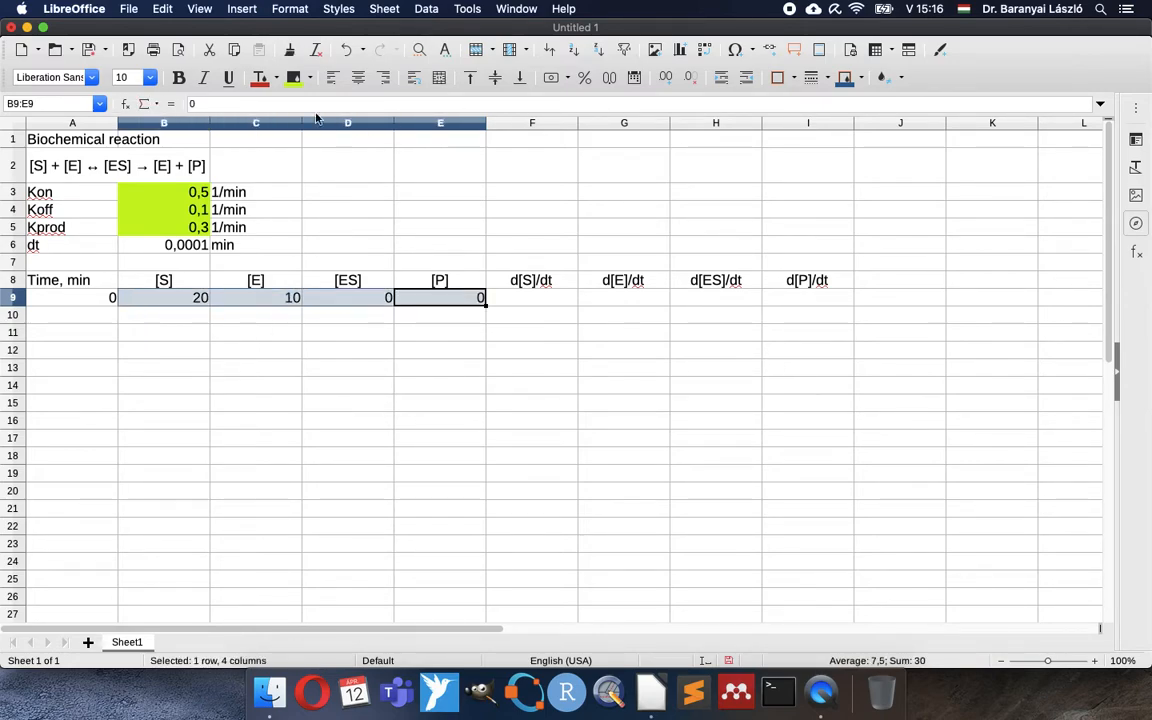
click(294, 79)
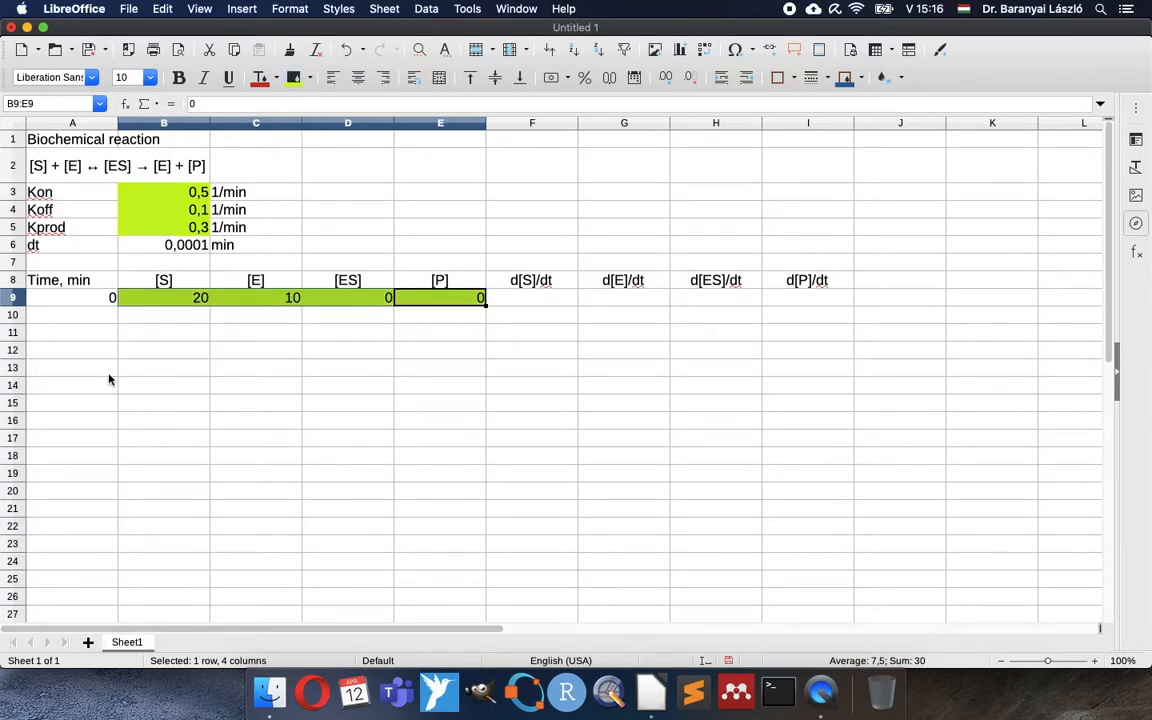
click(101, 319)
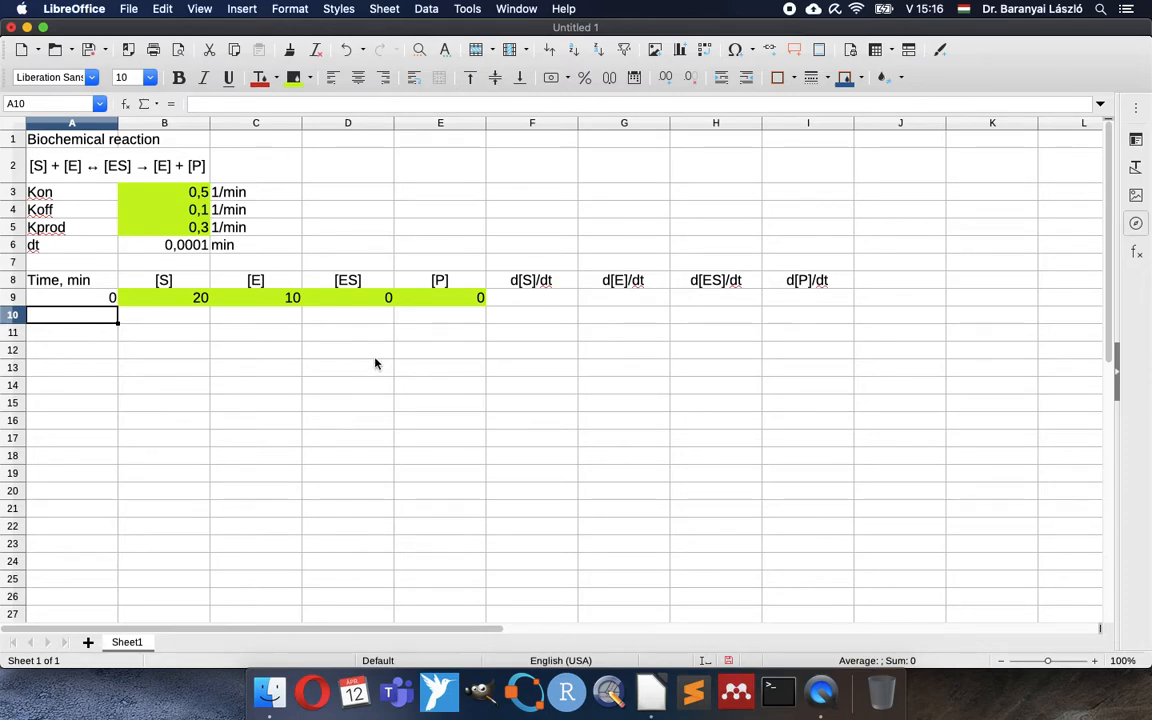
Enter the formula =A9+dt in A10 to advance the time by one step.
text(=)
key(Up)
text(+)
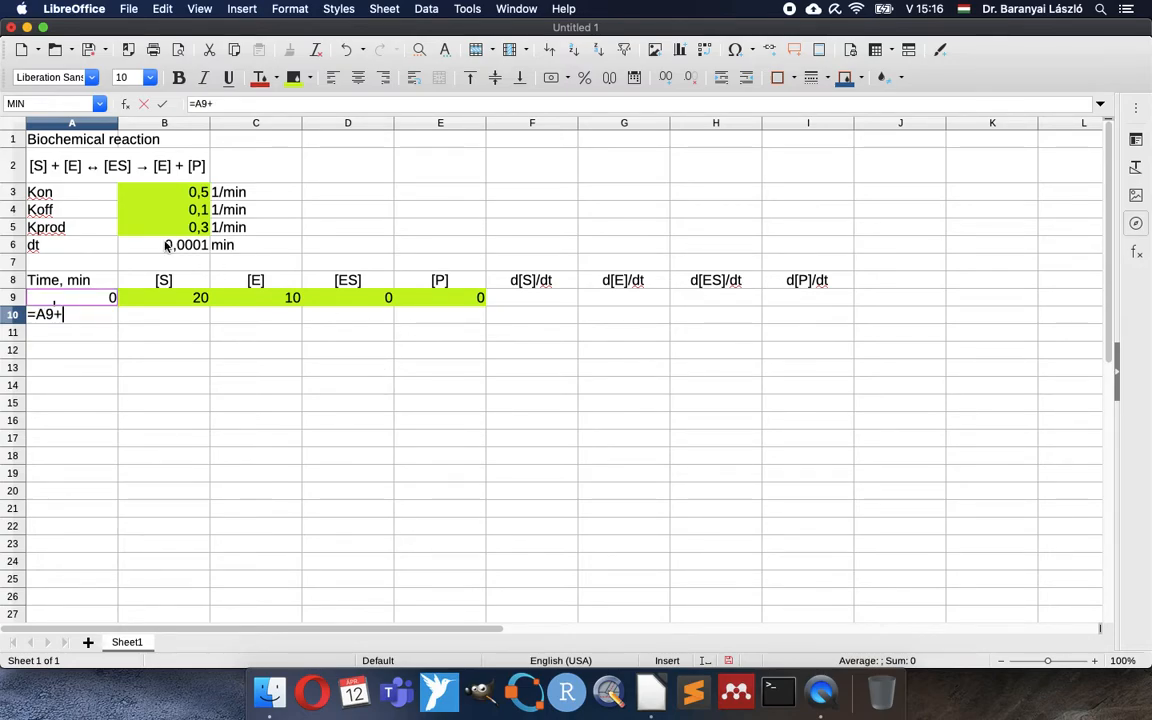
text(dt)
key(Return)
Copy the time formula from A10 down through A11:A309.
key(Up)
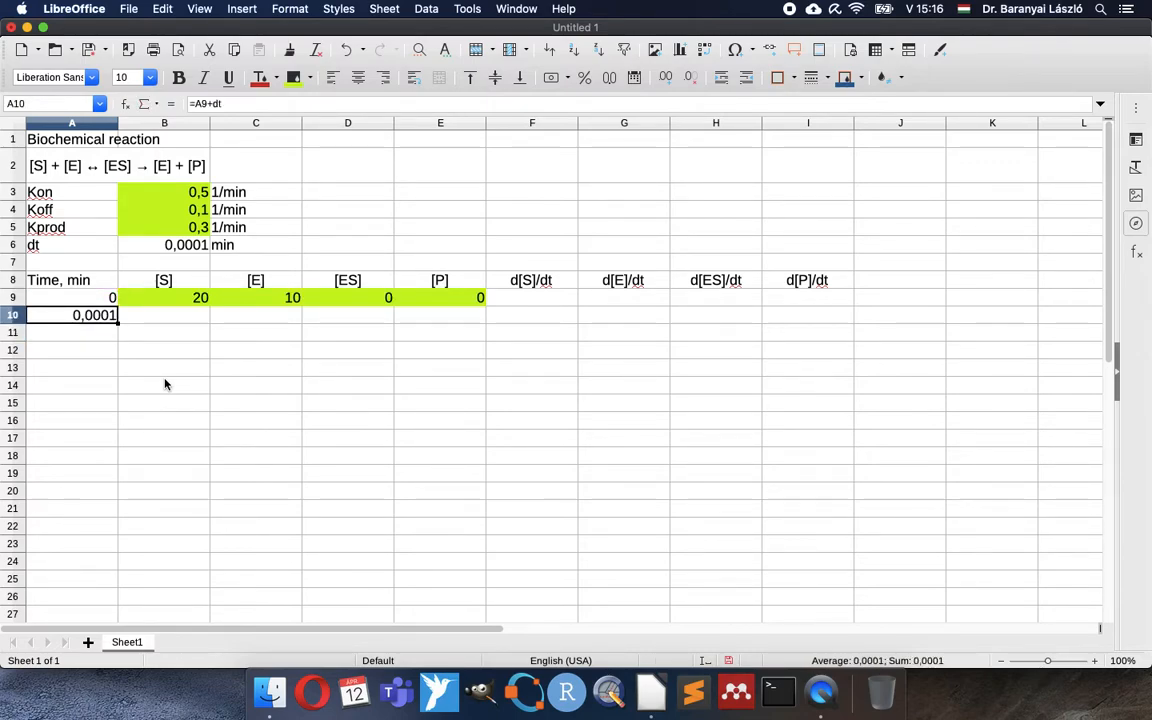
key(ctrl+c)
key(Down)
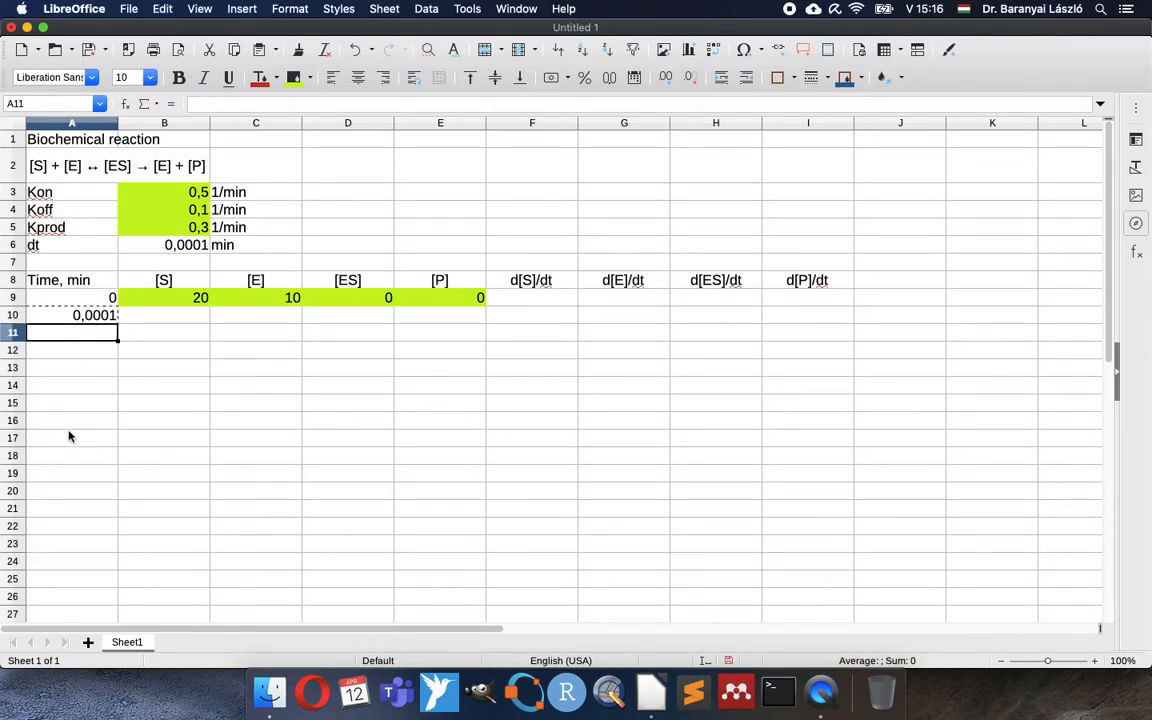
scroll(78, 431, down, 20)
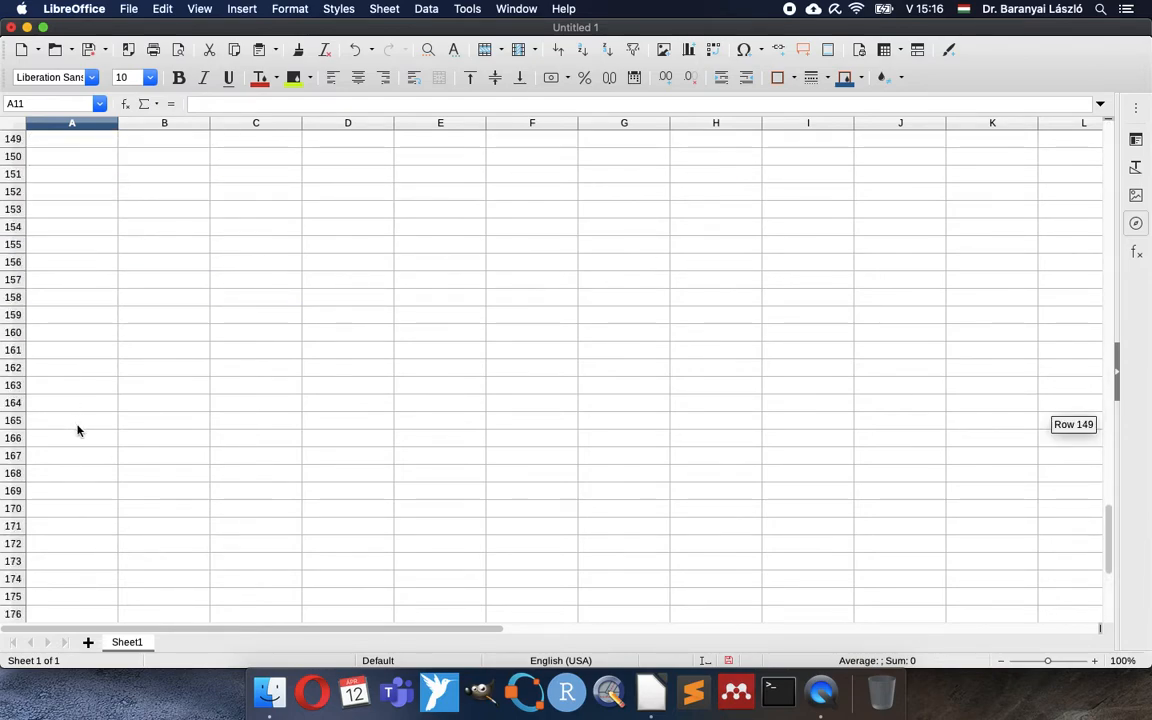
scroll(78, 431, down, 1)
shift+click(81, 372)
key(super+d)
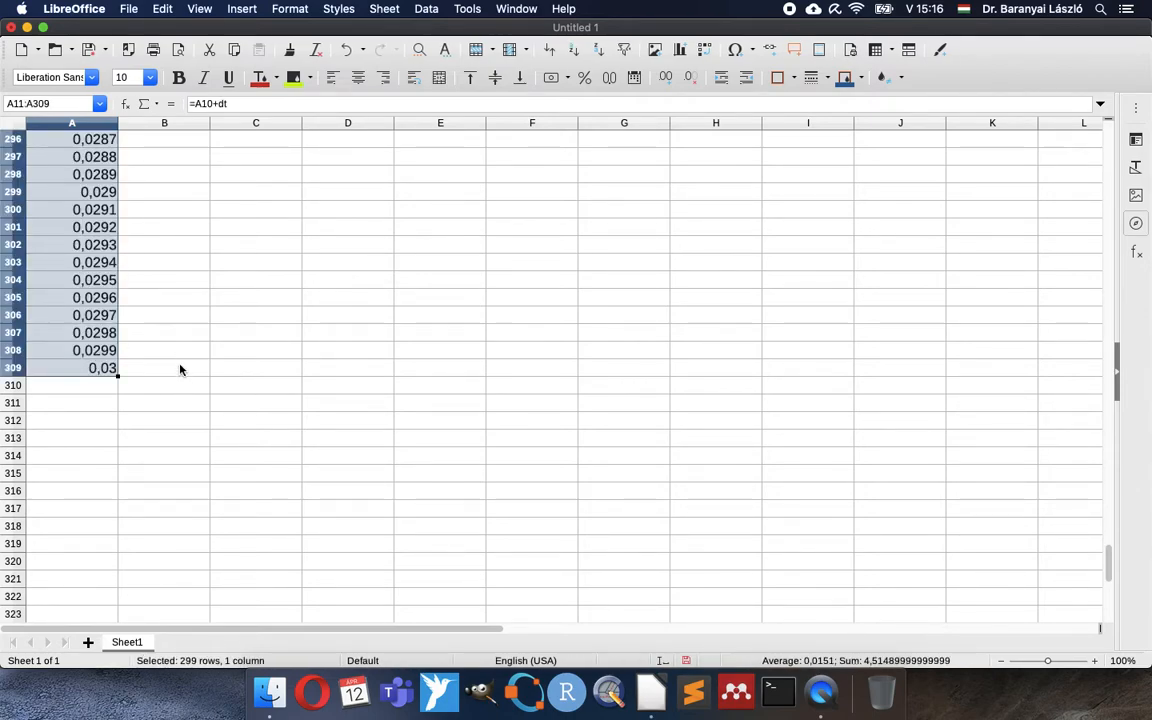
click(181, 370)
Enter the d[S]/dt formula =dt*(-Kon*B9*C9+Koff*D9) in F9 and review its cell references.
scroll(180, 368, up, 20)
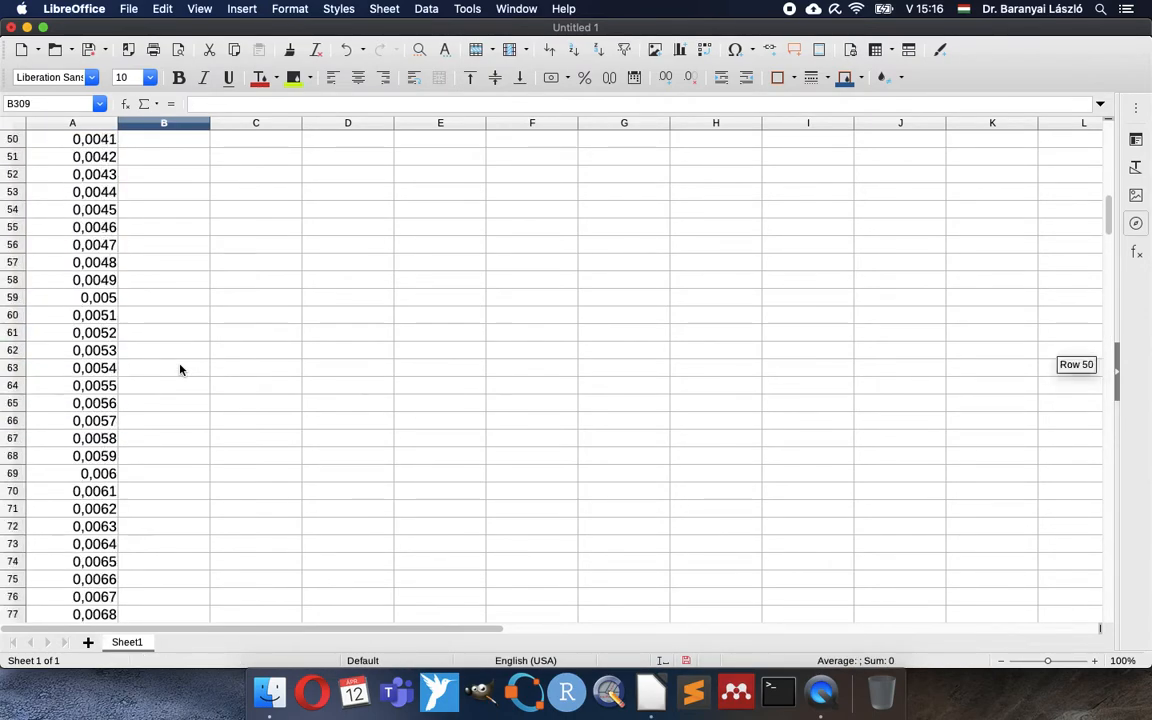
click(549, 298)
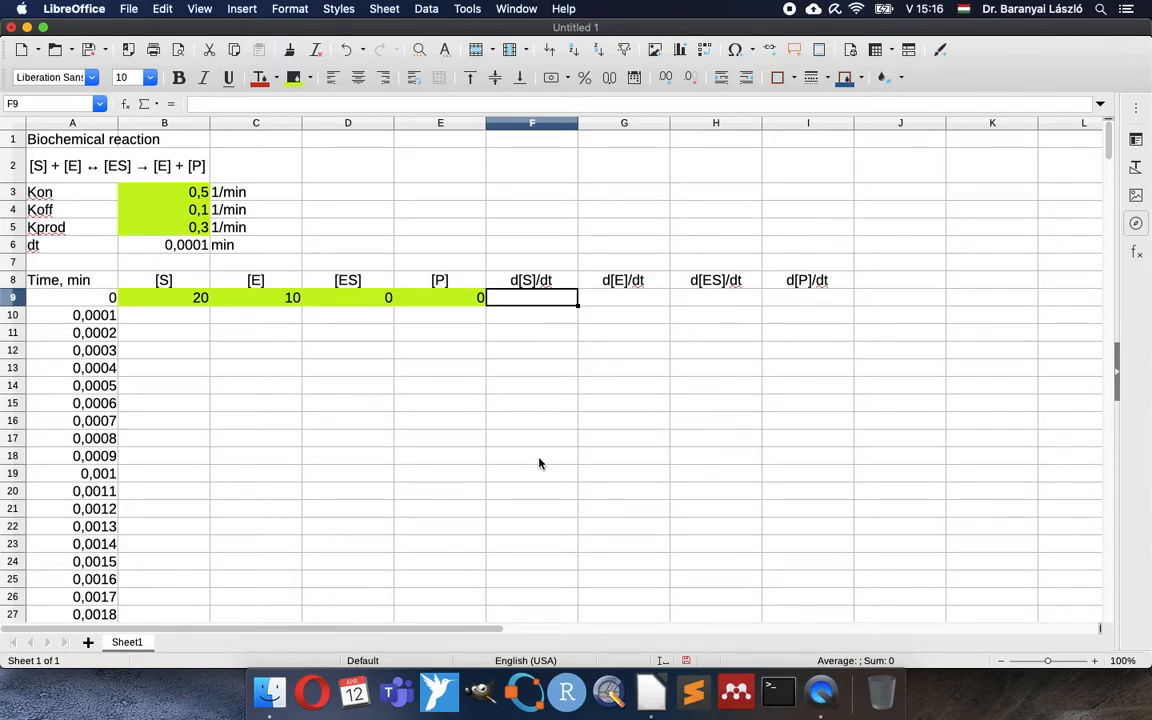
text(=)
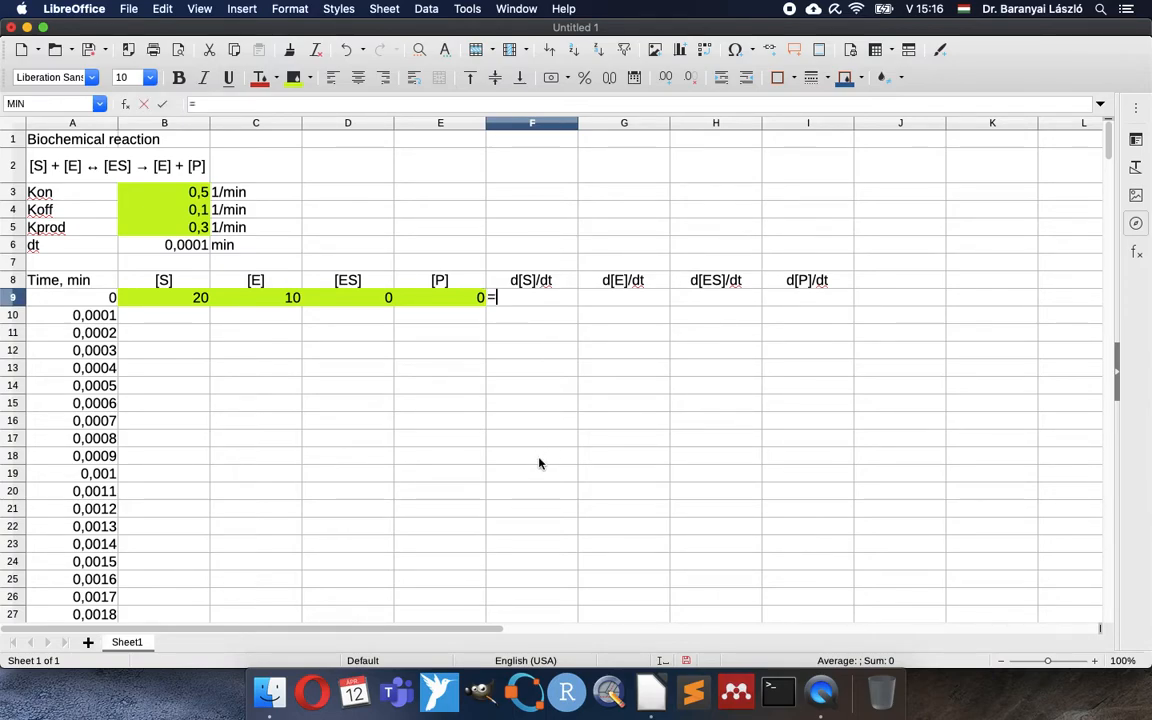
text(dt*(-Kon)
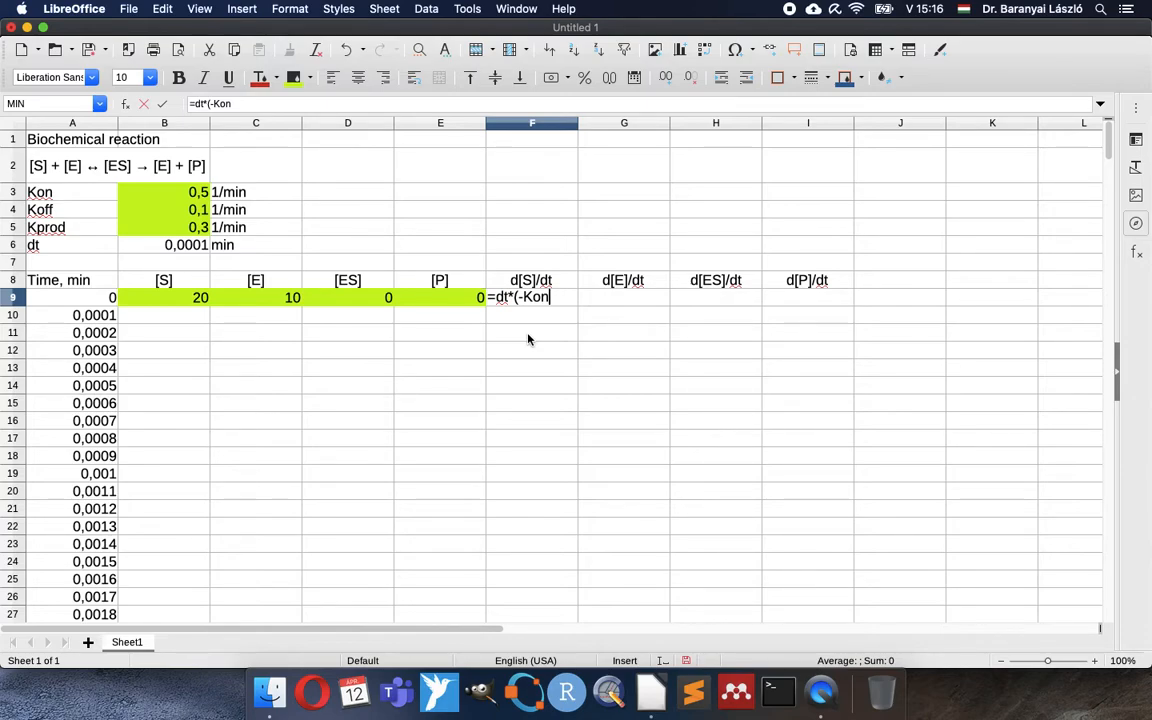
text(*)
click(182, 298)
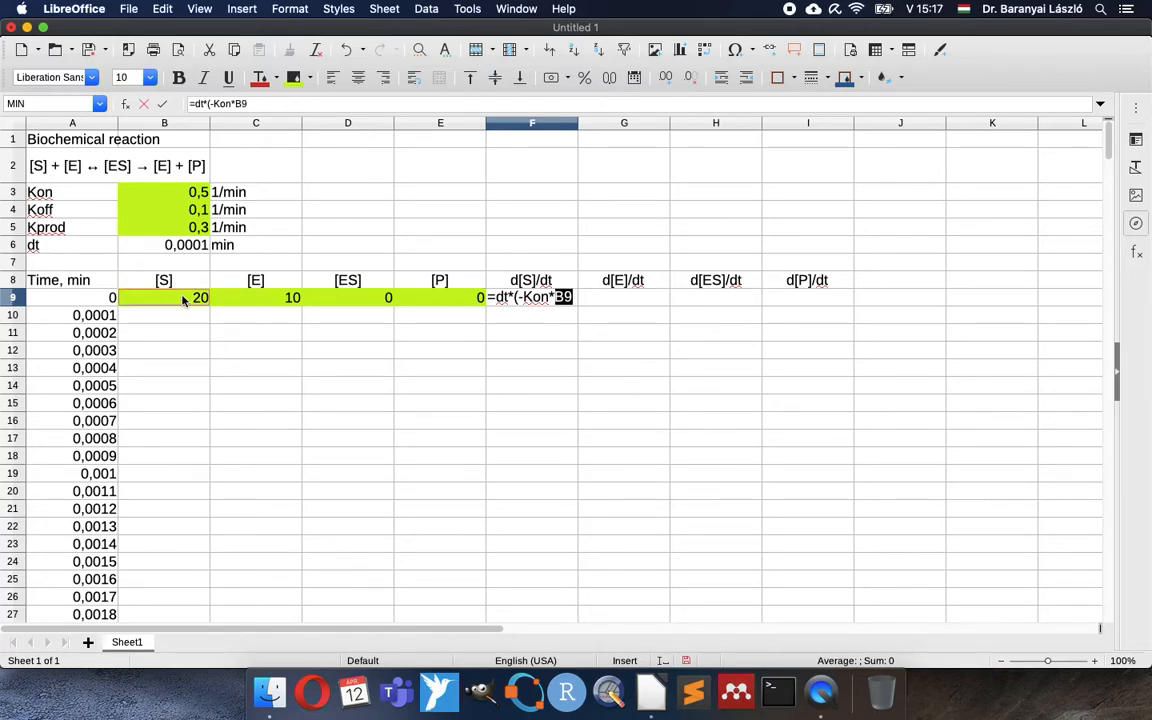
text(*)
click(252, 299)
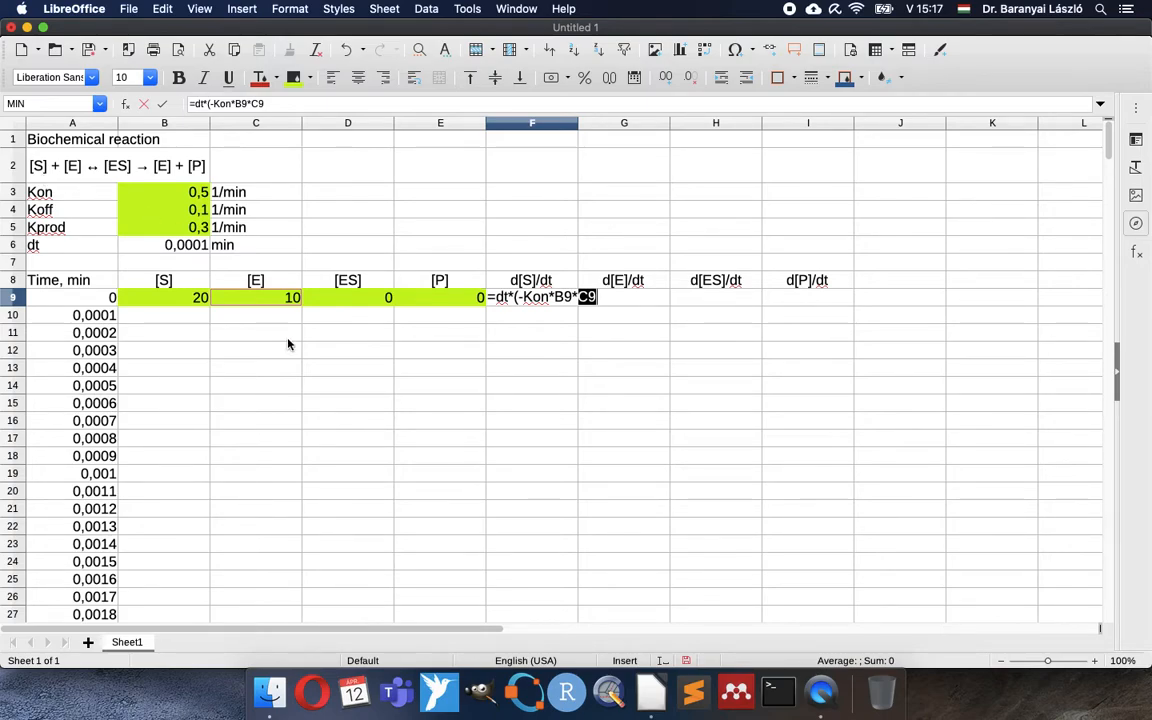
text(+Koff)
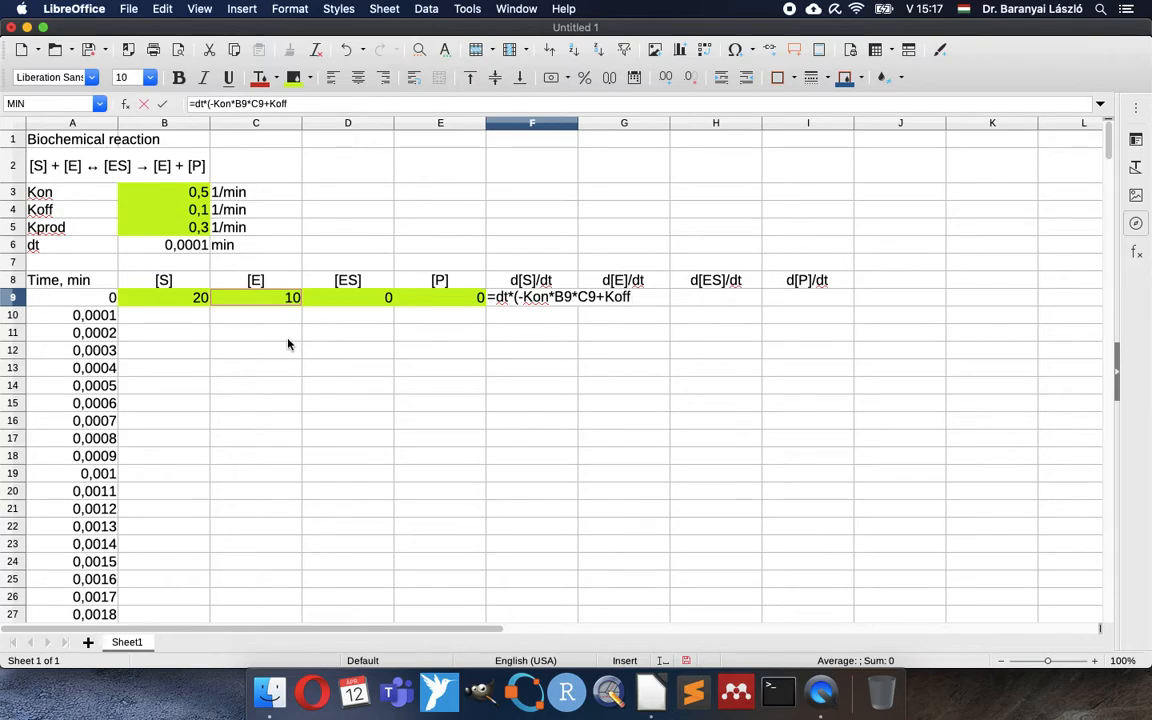
text(*)
click(352, 297)
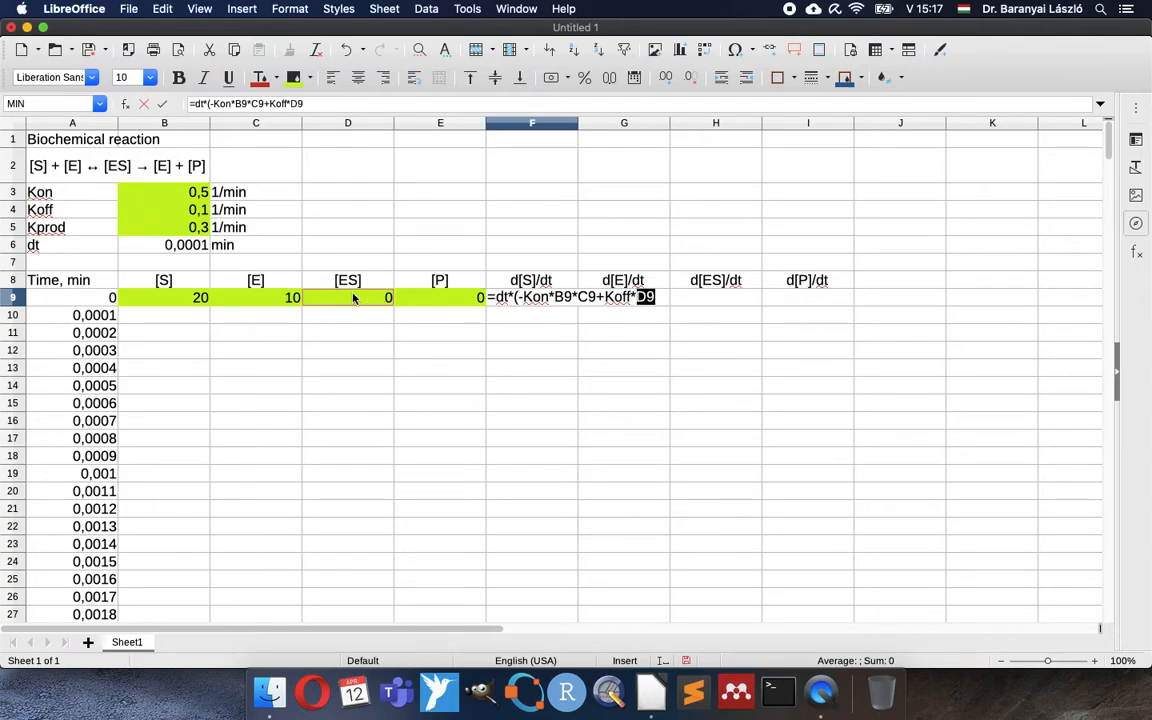
text())
key(Return)
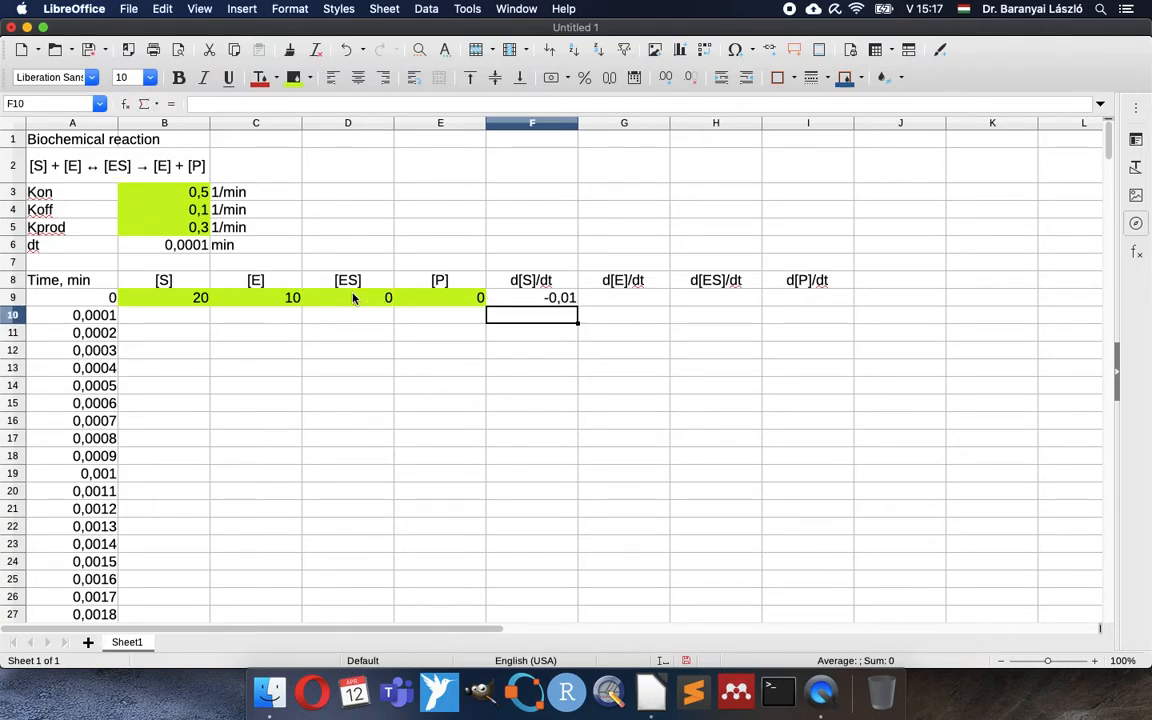
double_click(553, 298)
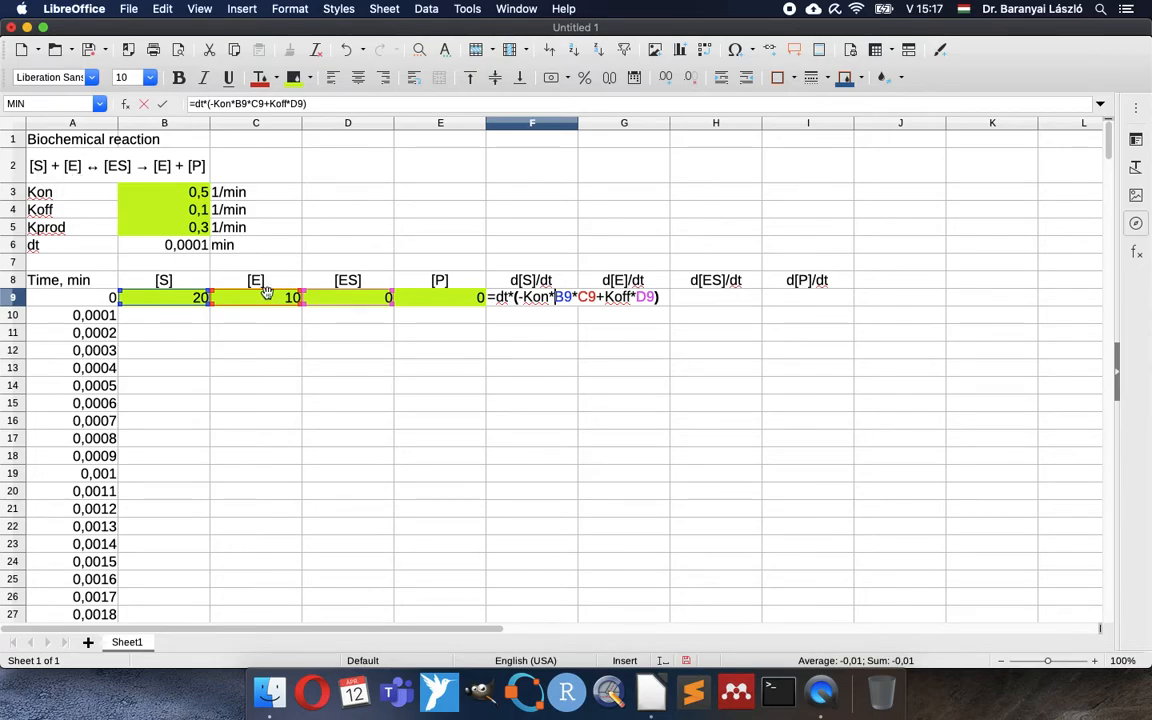
key(Return)
Enter the d[E]/dt formula =dt*(-Kon*B9*C9+(Koff+Kpr)*D9) in G9.
click(665, 304)
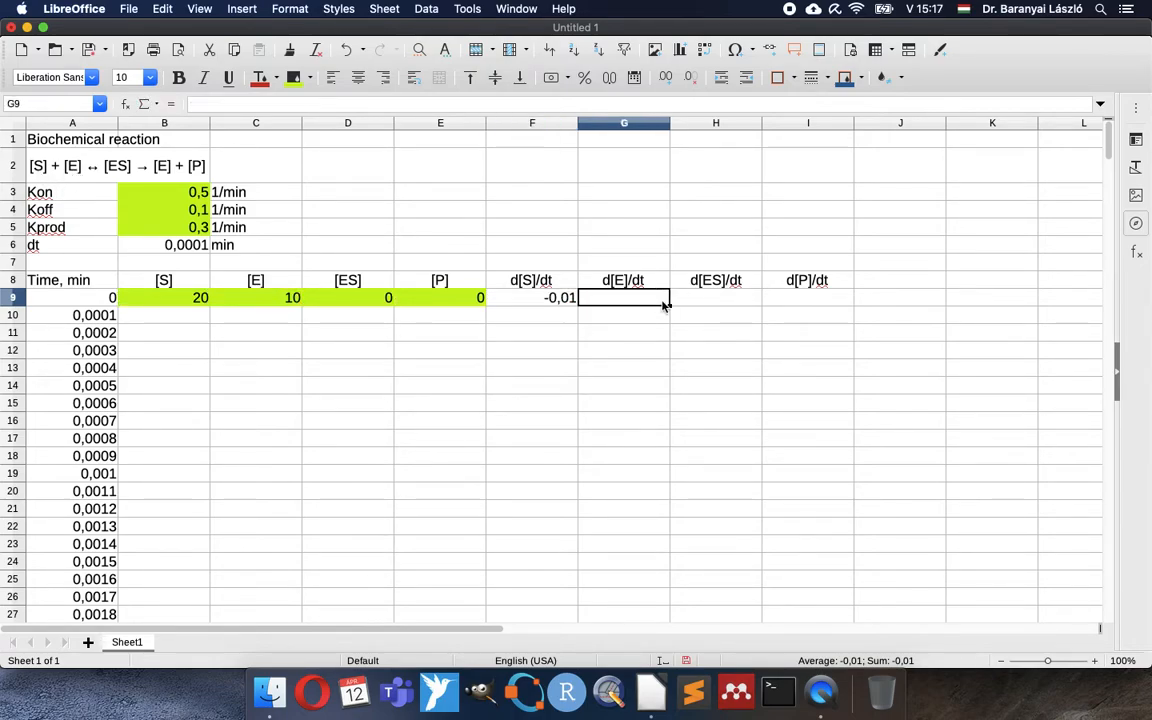
text(=dt*()
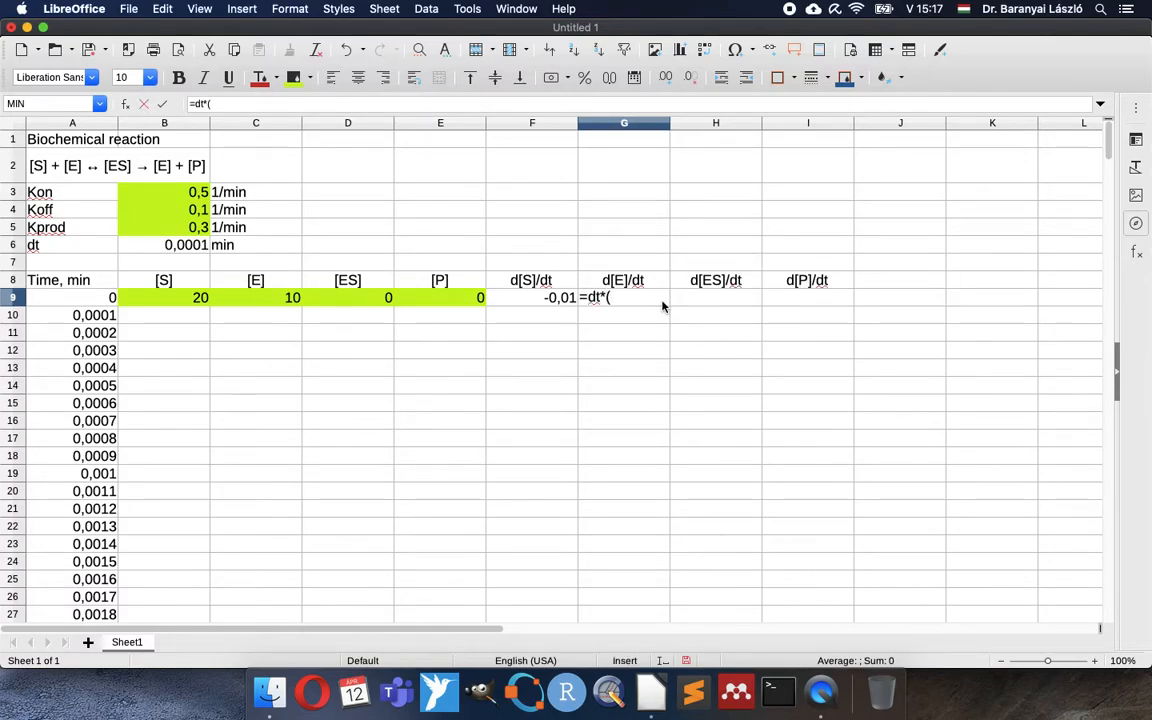
text(-Kon*)
click(146, 299)
text(*)
click(245, 297)
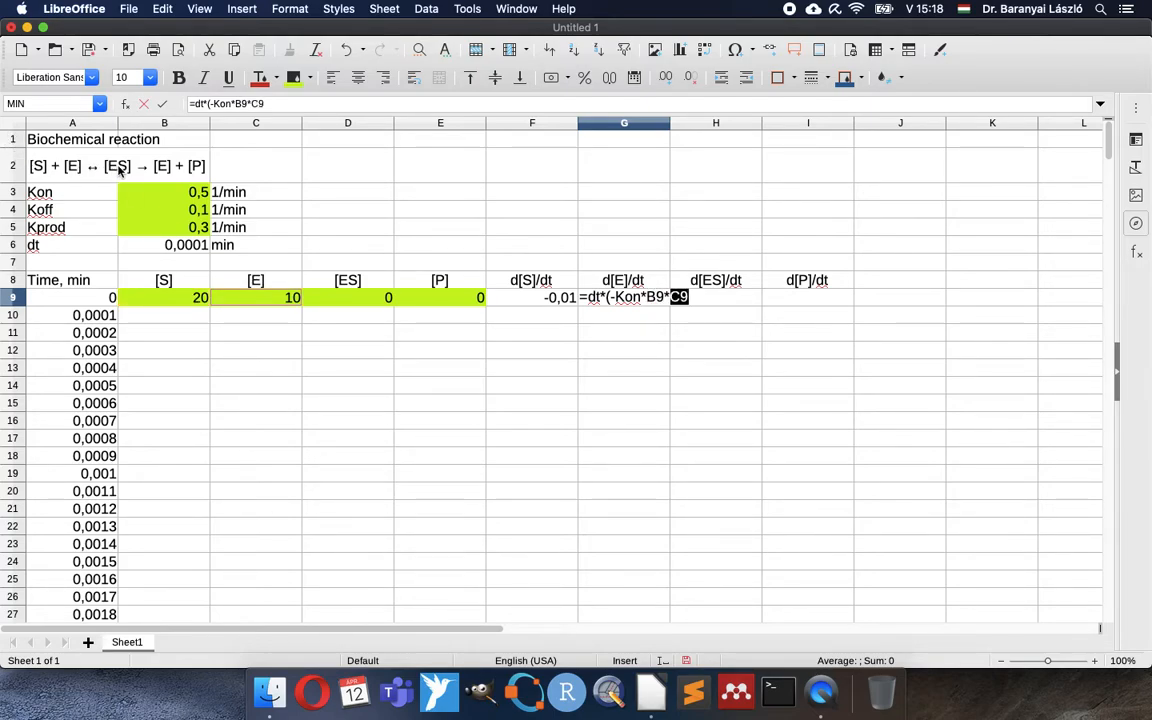
text(+)
text((Koff)
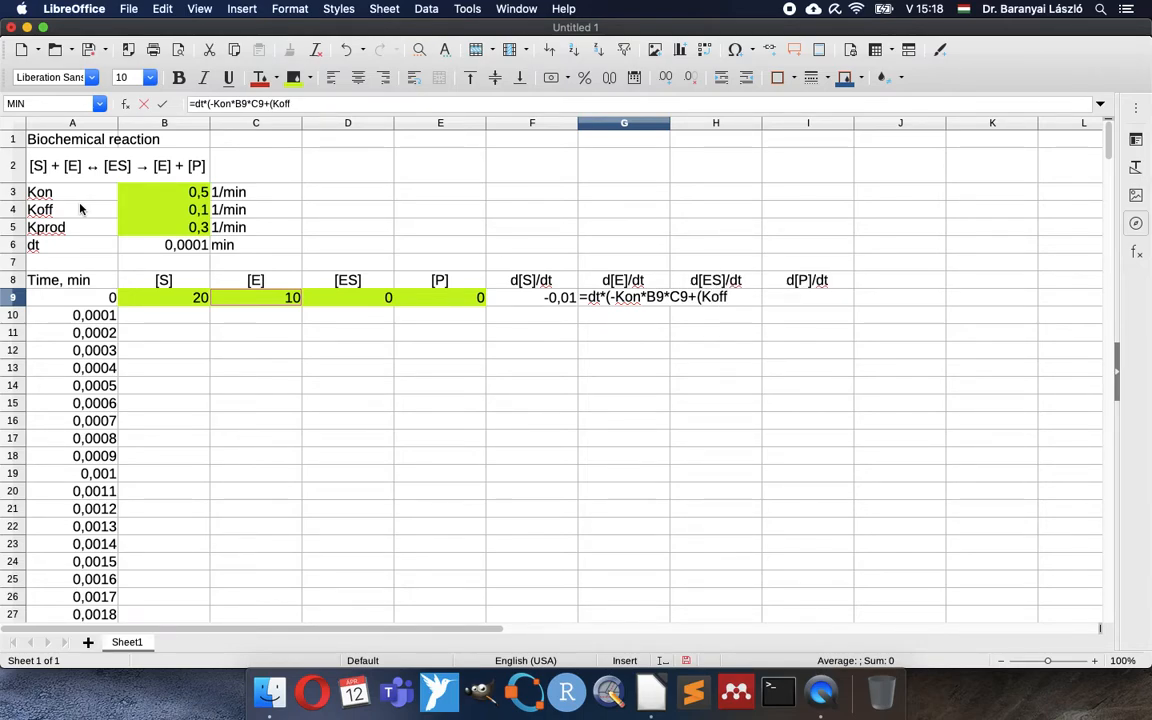
text(+Kp)
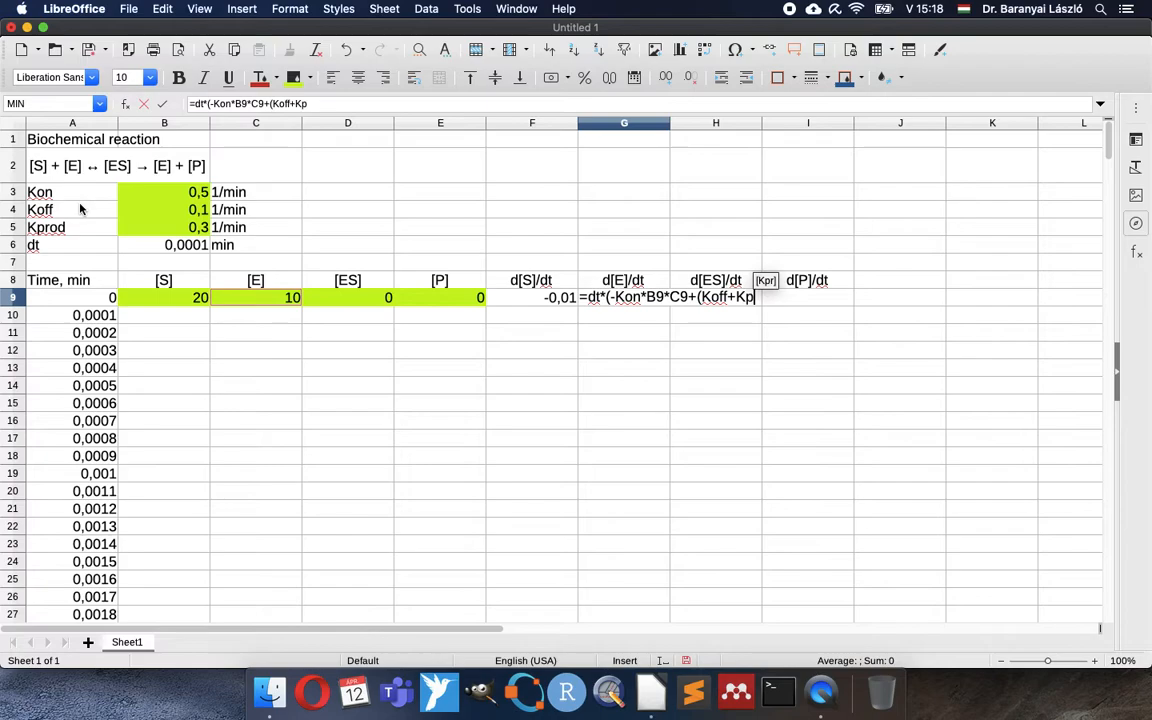
text(r)*)
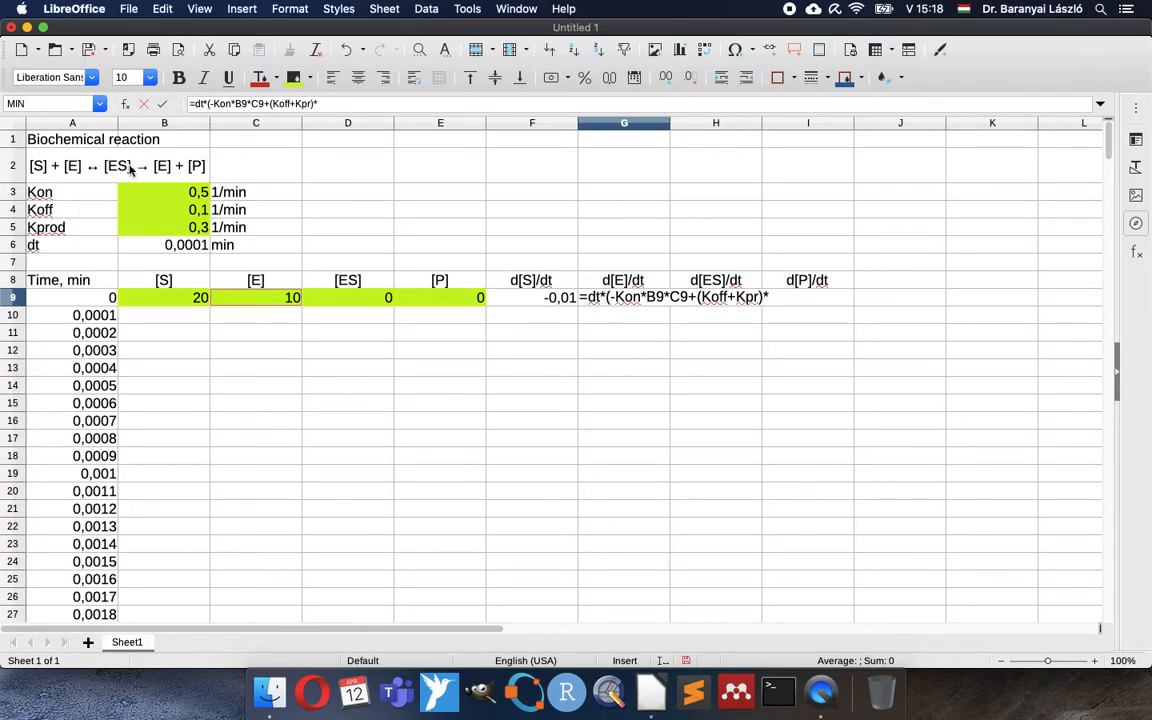
click(362, 304)
text())
key(Return)
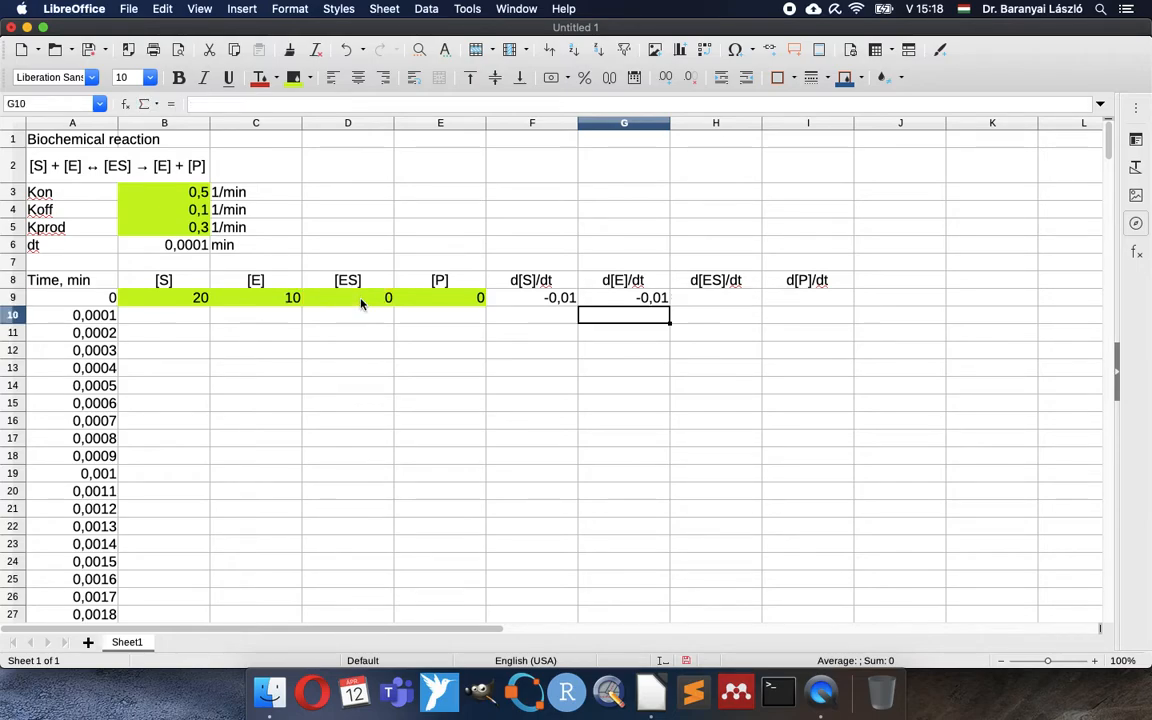
Enter the d[ES]/dt formula =dt*(Kon*B9*C9-(Koff+Kpr)*D9) in H9 and compare it with the formula in G9.
key(Up)
key(Right)
text(=)
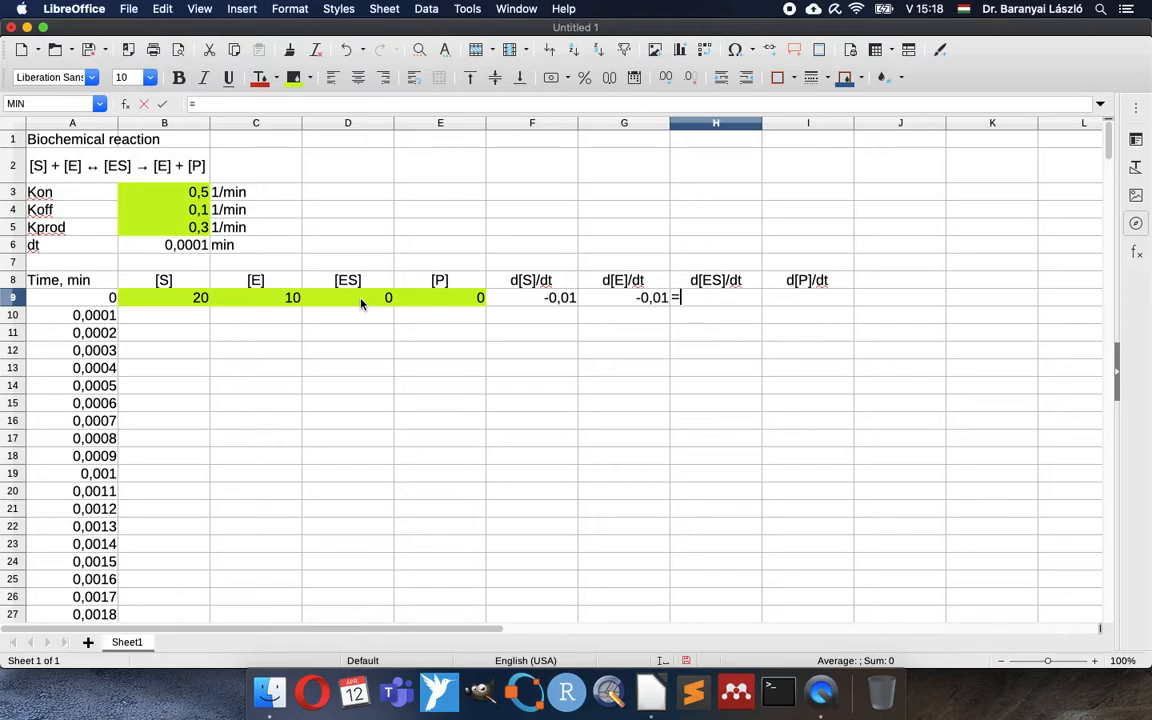
text(dt*()
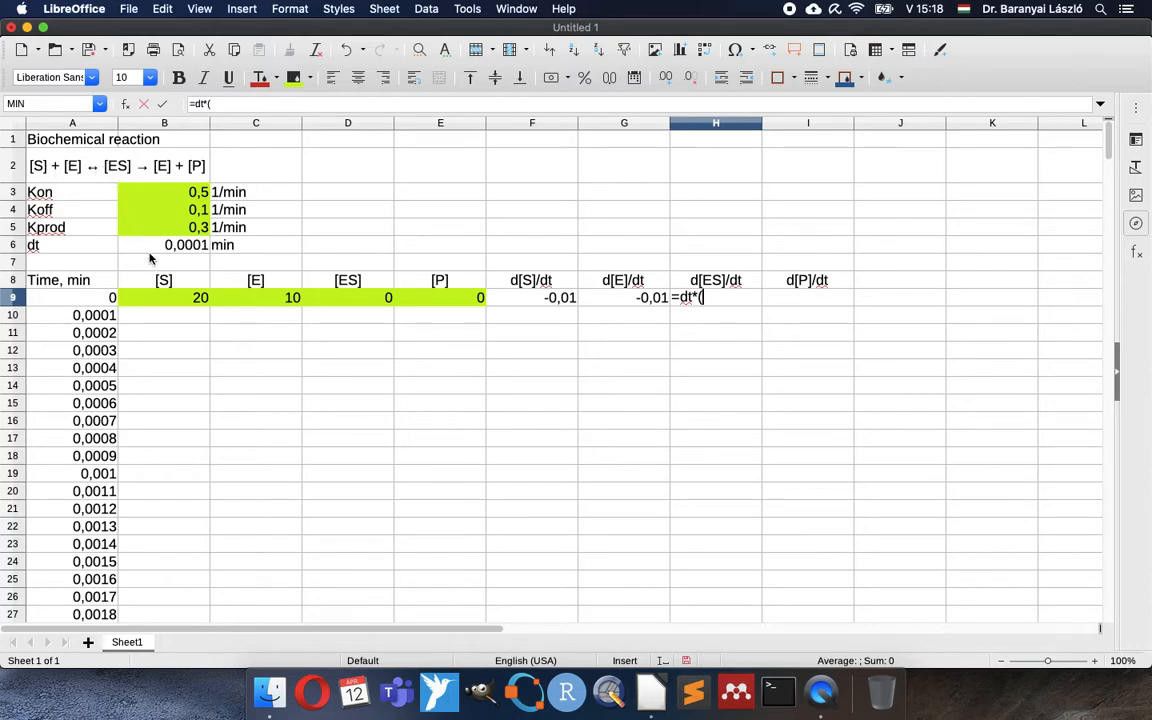
text(Kon)
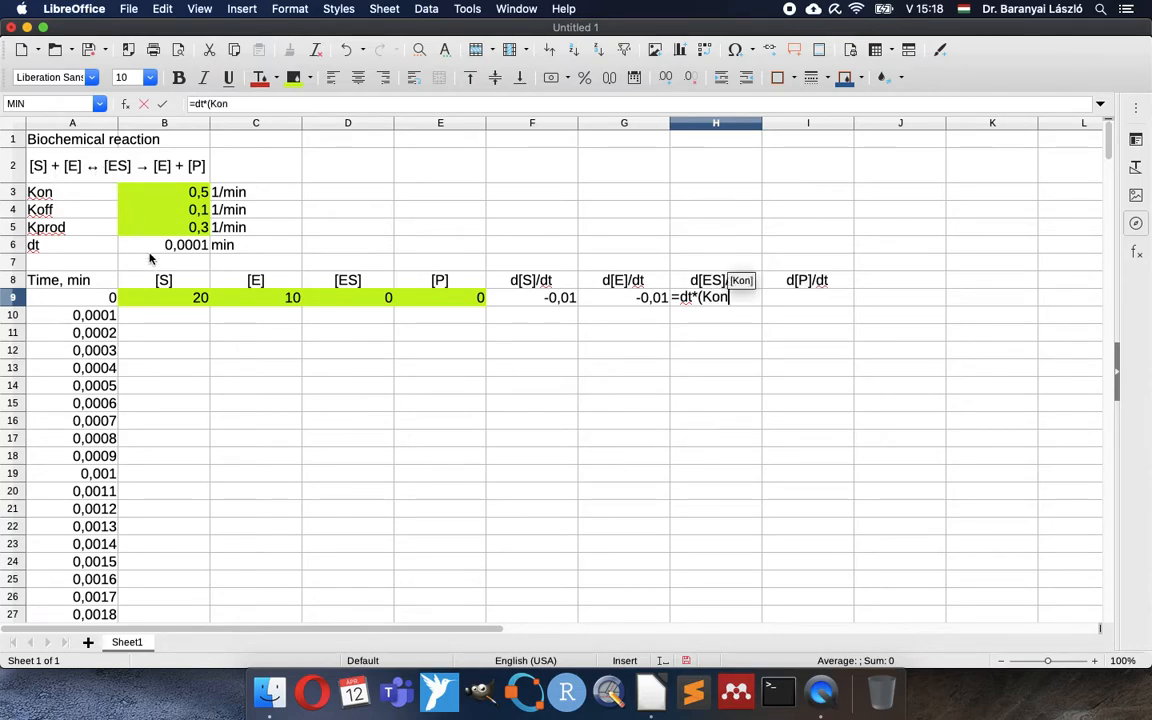
text(*)
click(162, 299)
text(*)
click(263, 299)
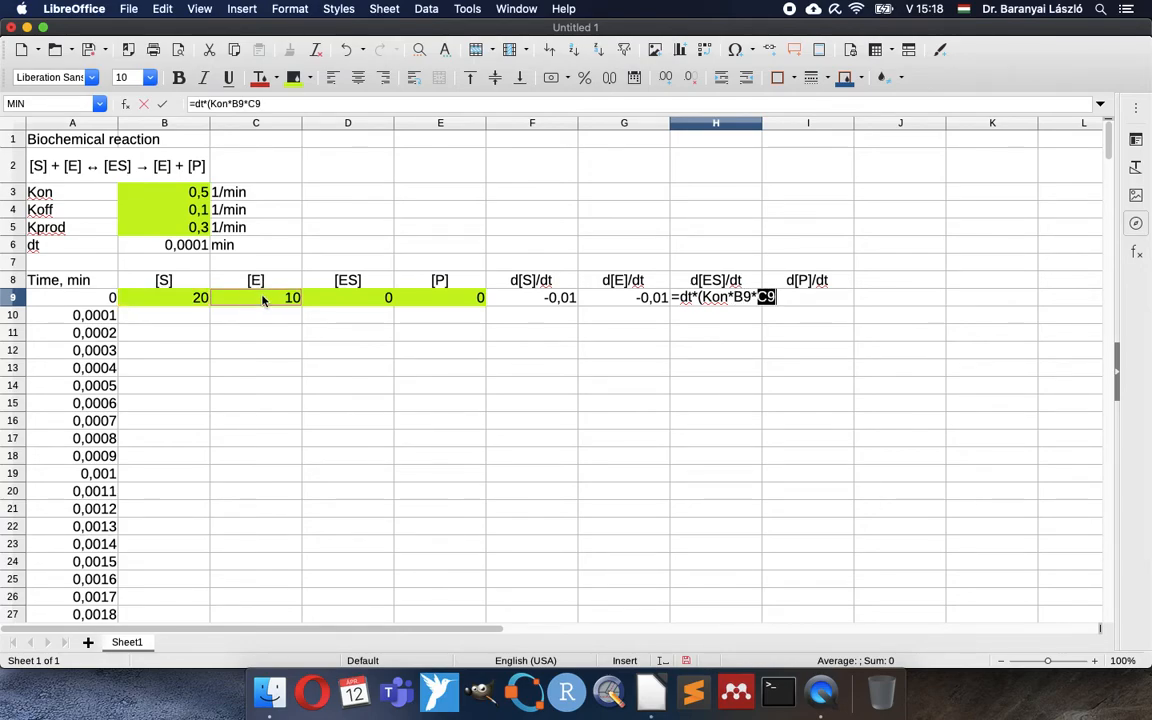
text(-(Koff+)
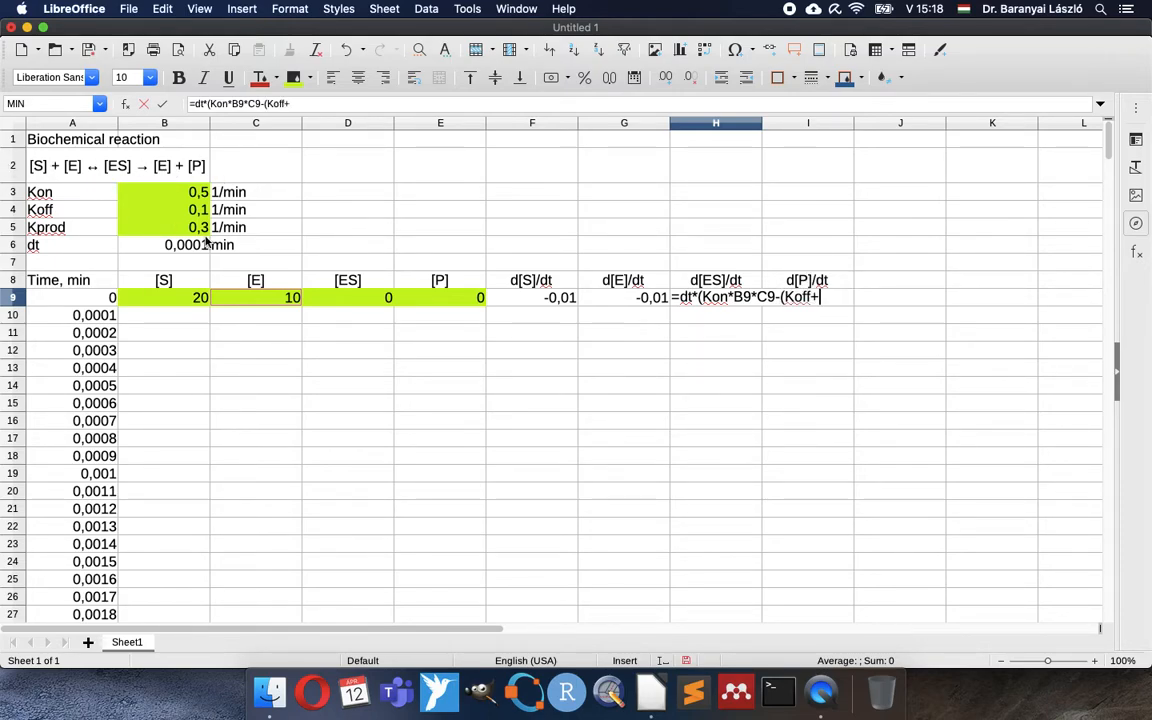
text(Kpr)*)
click(369, 299)
text())
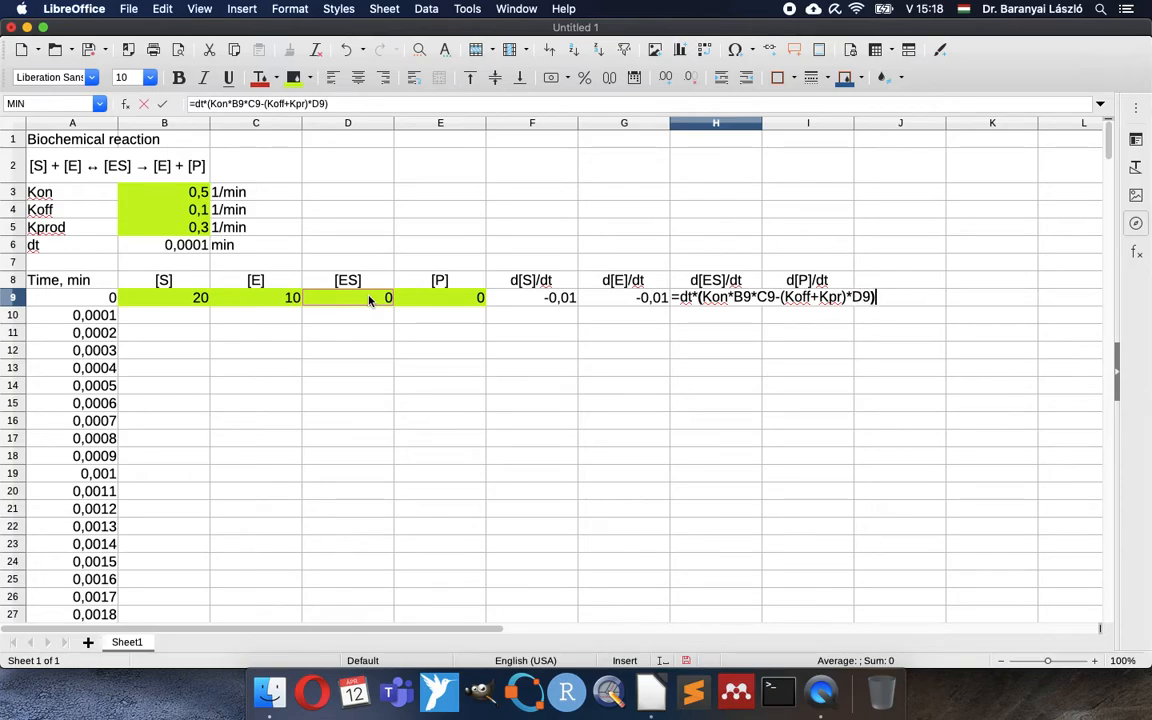
key(Return)
key(Up)
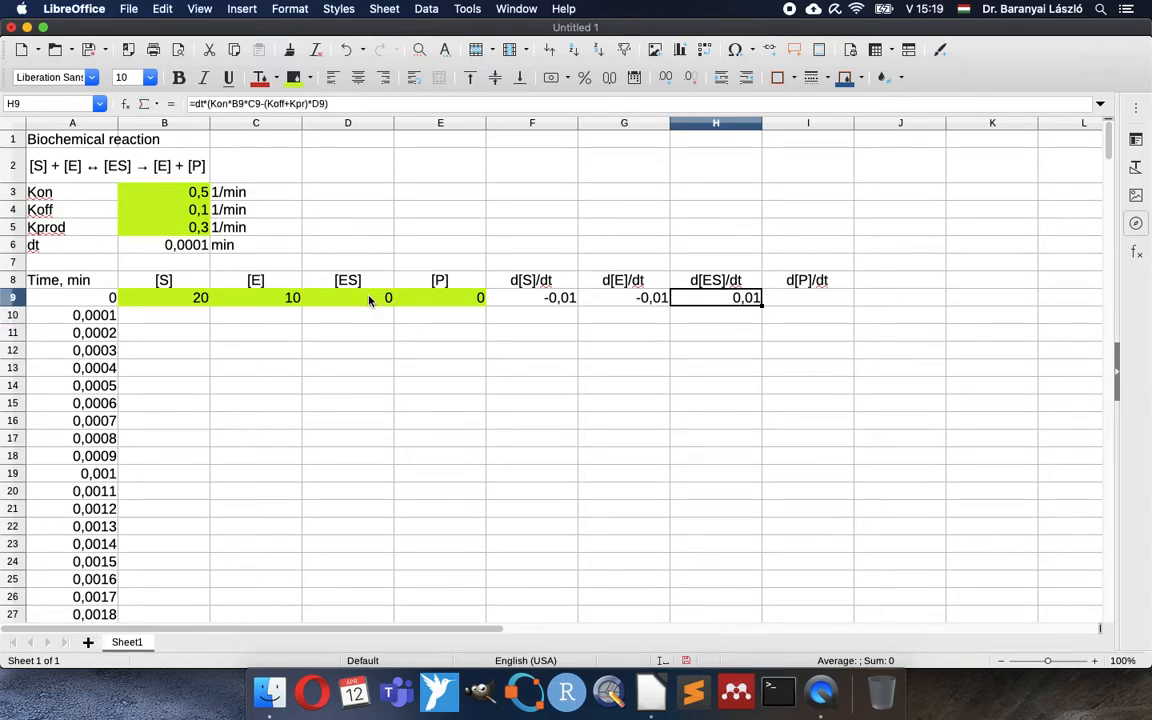
double_click(633, 298)
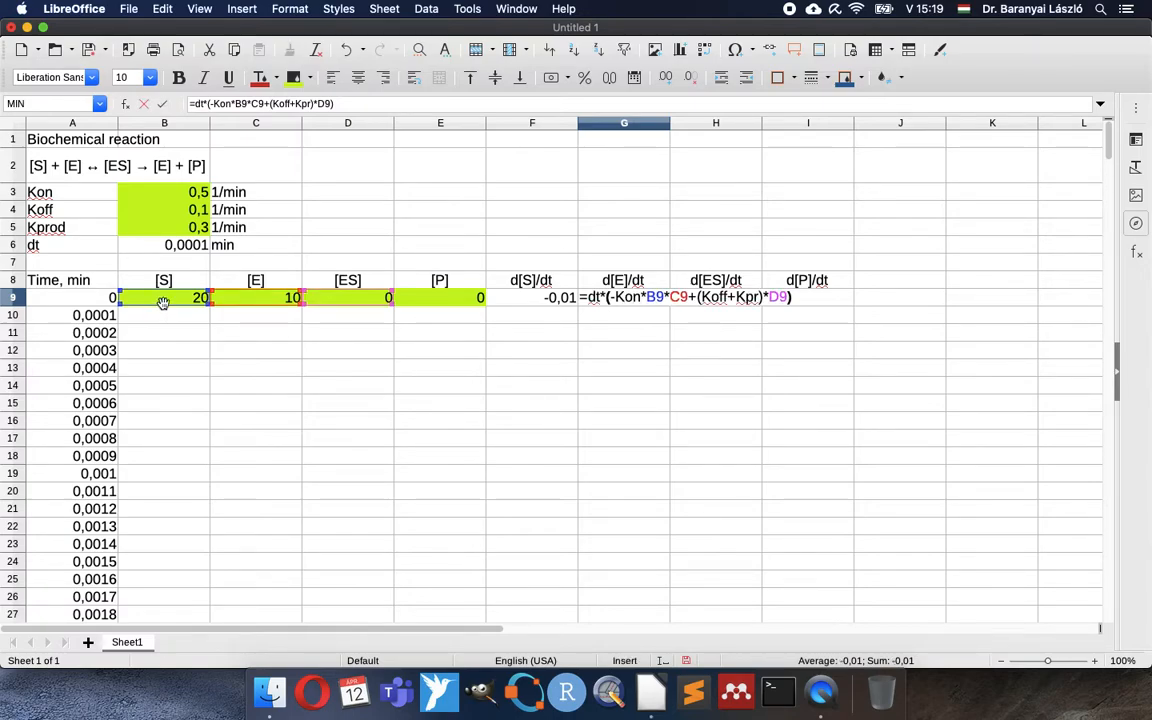
key(Escape)
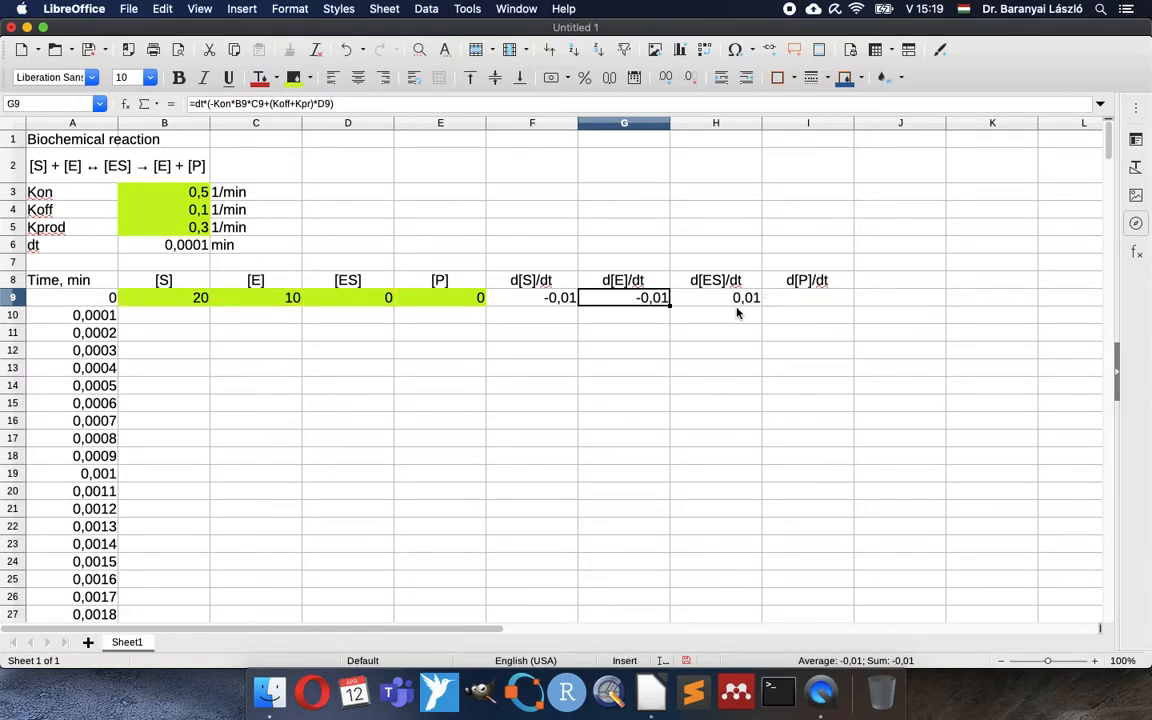
double_click(742, 300)
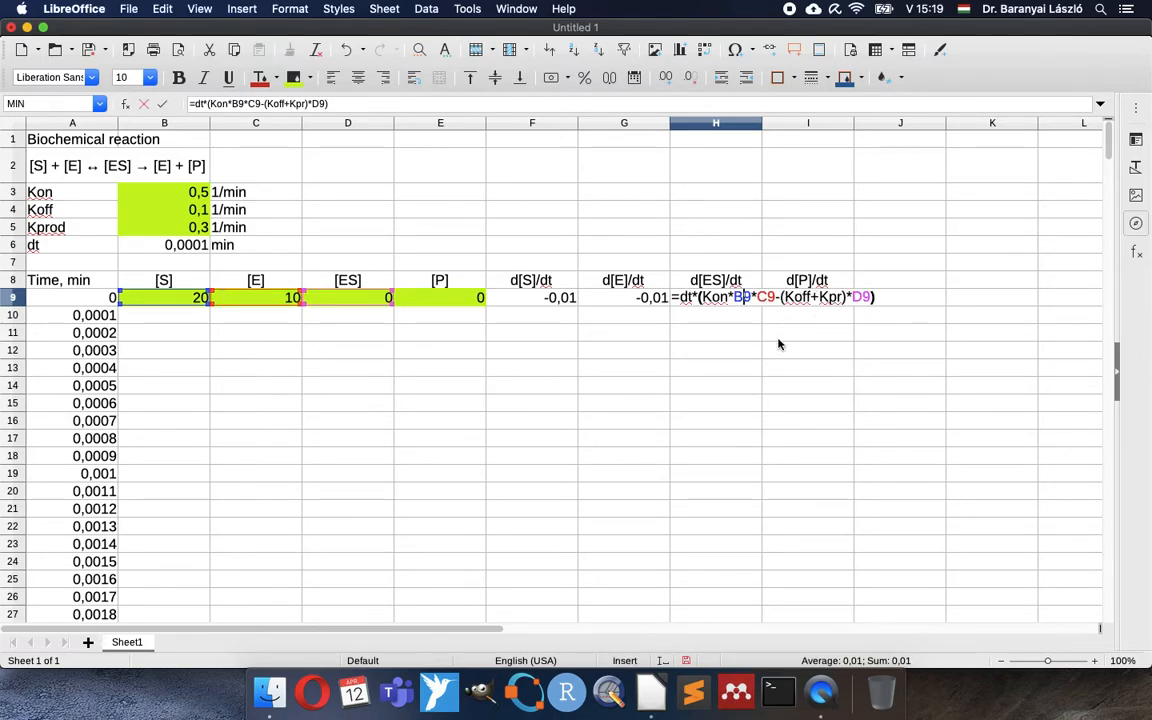
Enter the d[P]/dt formula =dt*Kpr*D9 in I9.
key(Tab)
text(=dt*Kpr)
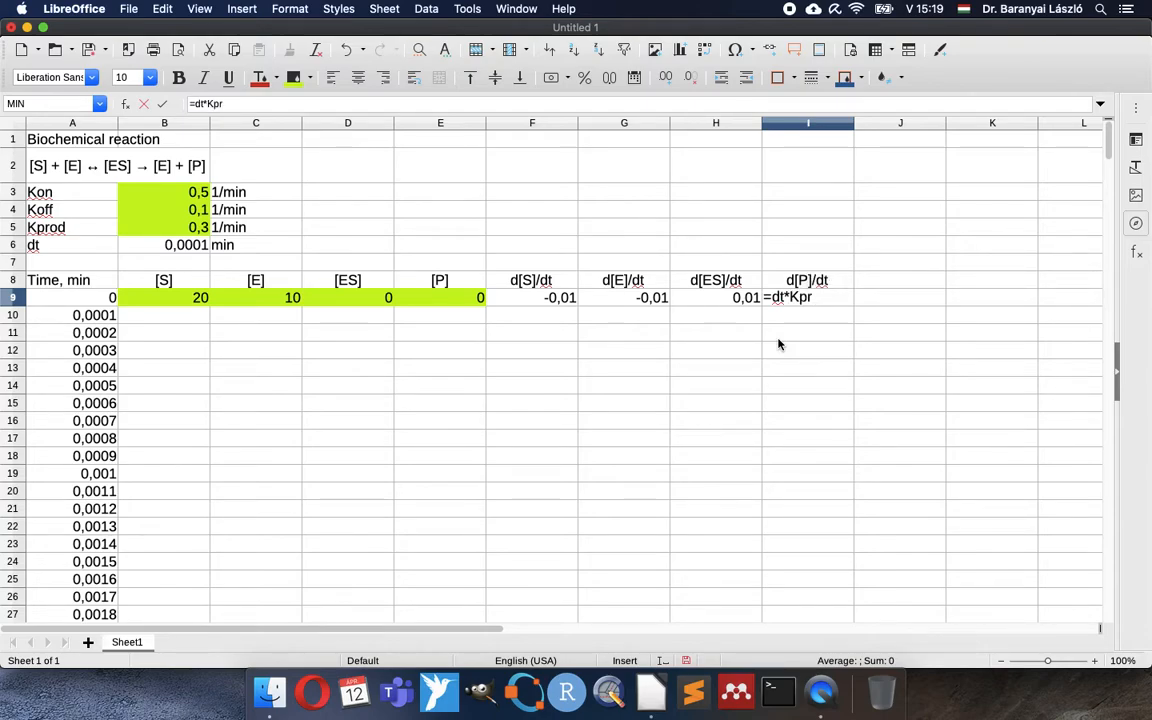
text(*)
click(360, 303)
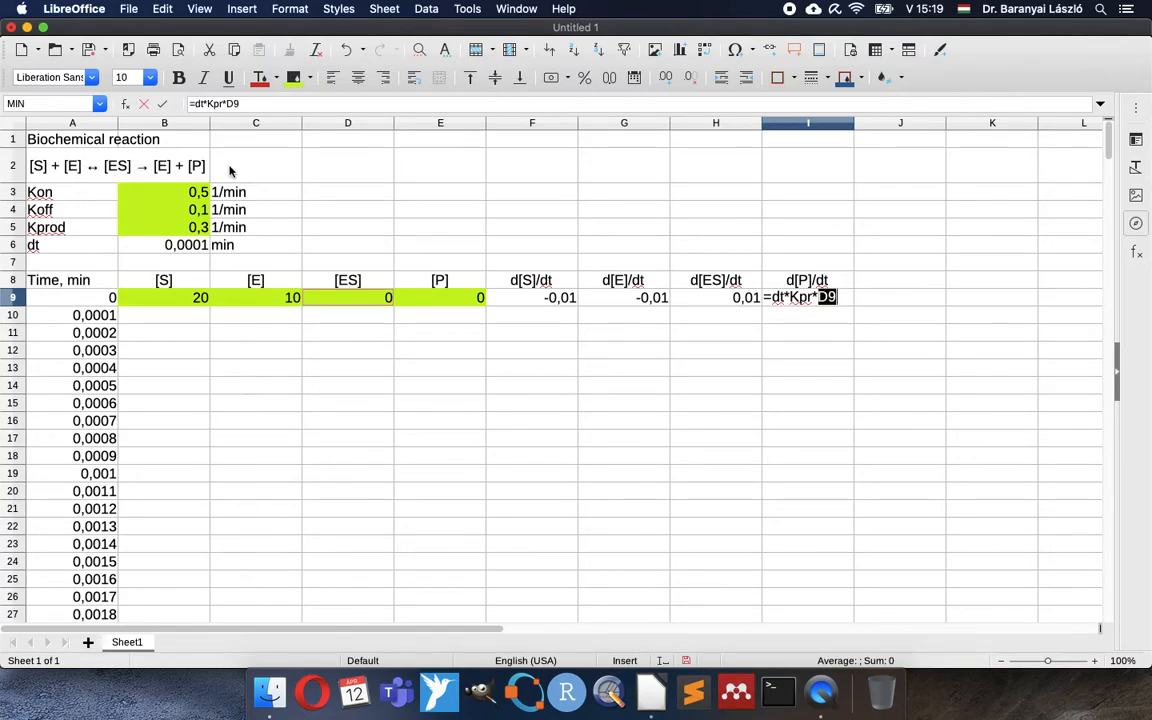
key(Return)
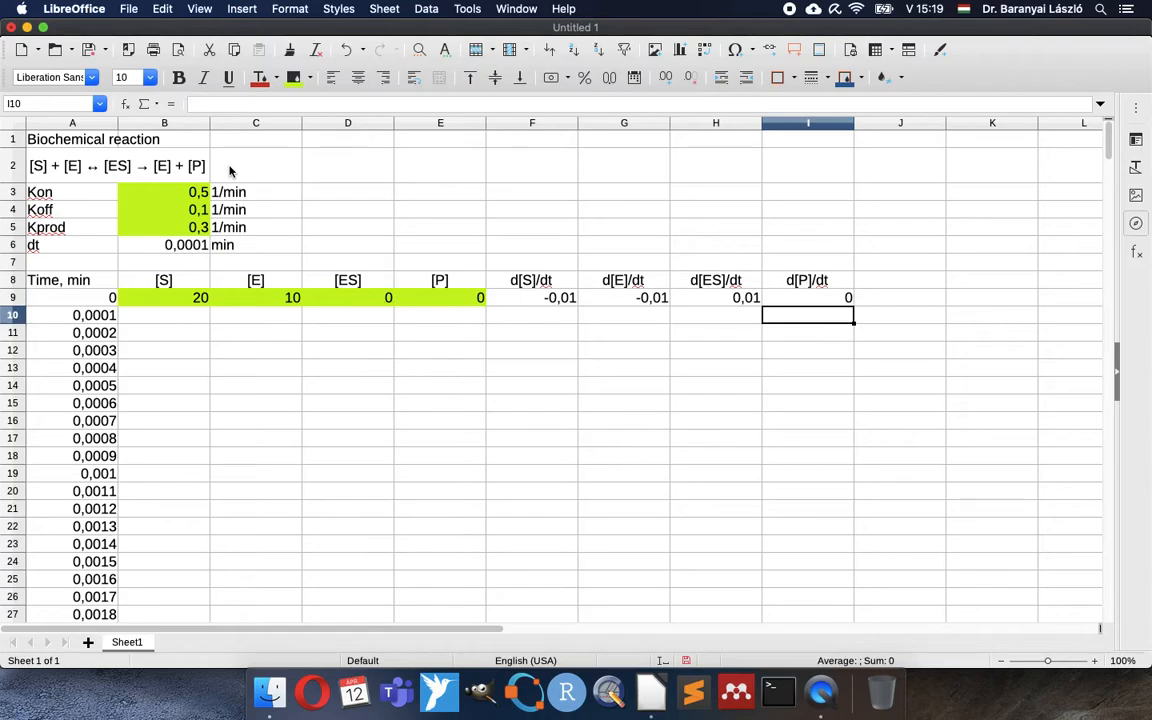
Enter the formula =B9+F9 in B10 to compute the next [S] concentration.
key(Left)
key(Left)
key(Left)
key(Left)
key(Left)
key(Left)
key(Left)
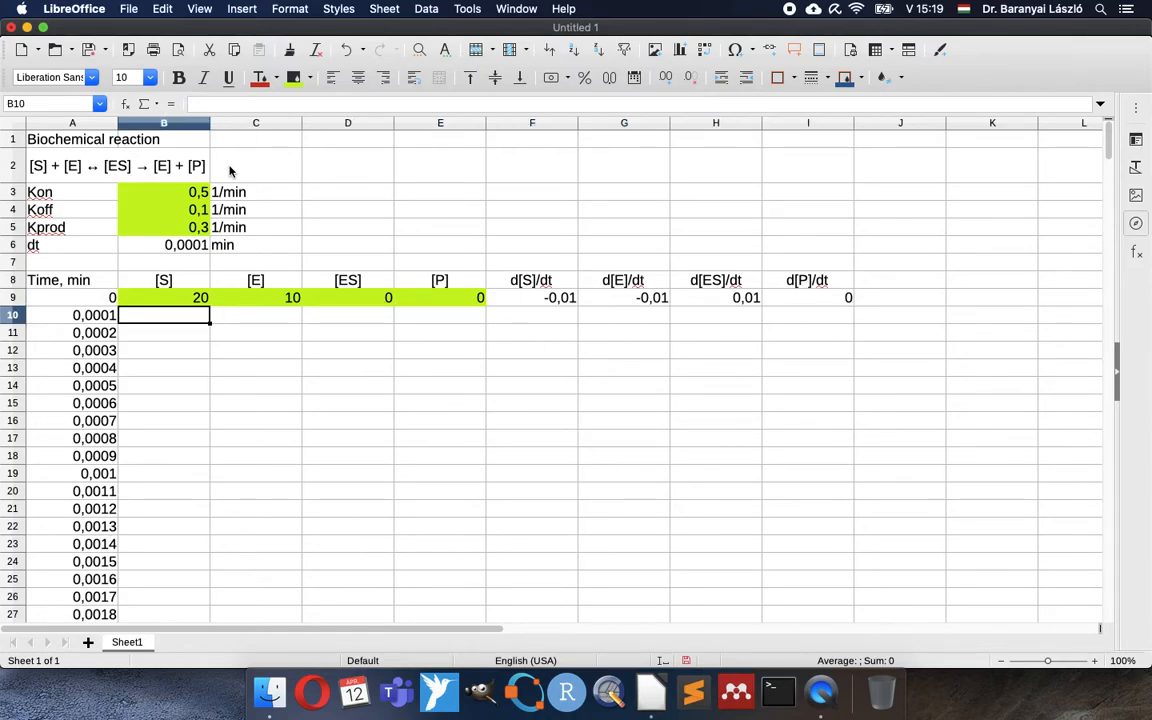
text(=)
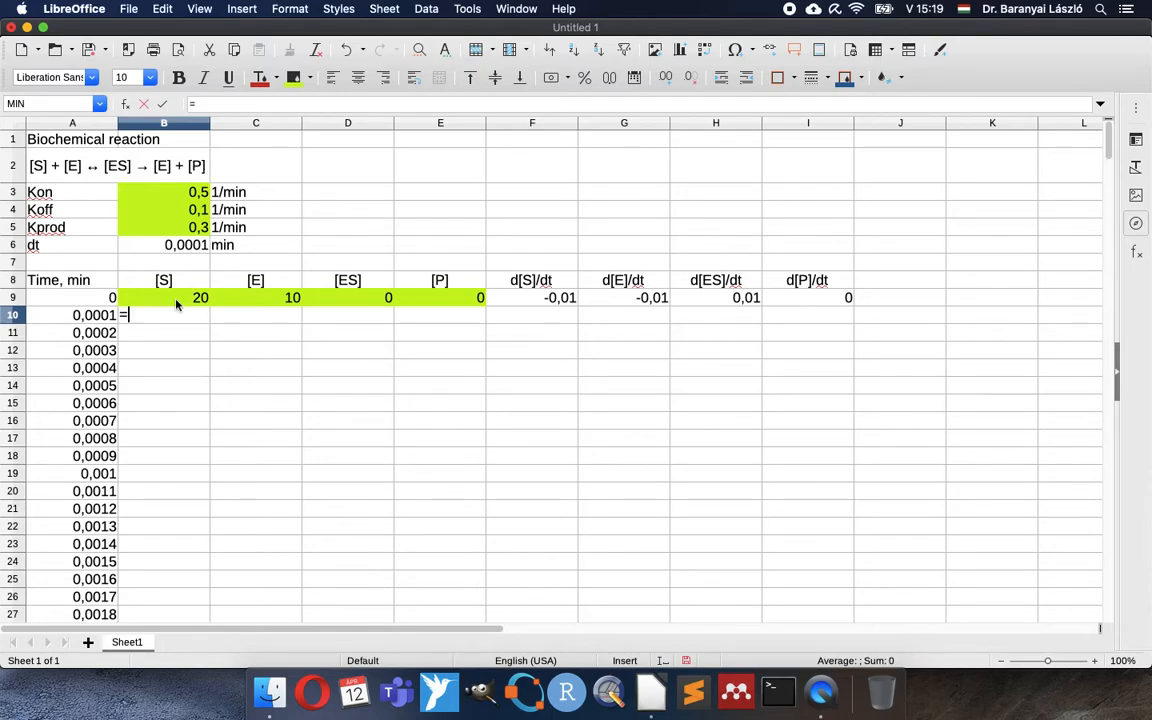
click(176, 304)
text(+)
click(532, 299)
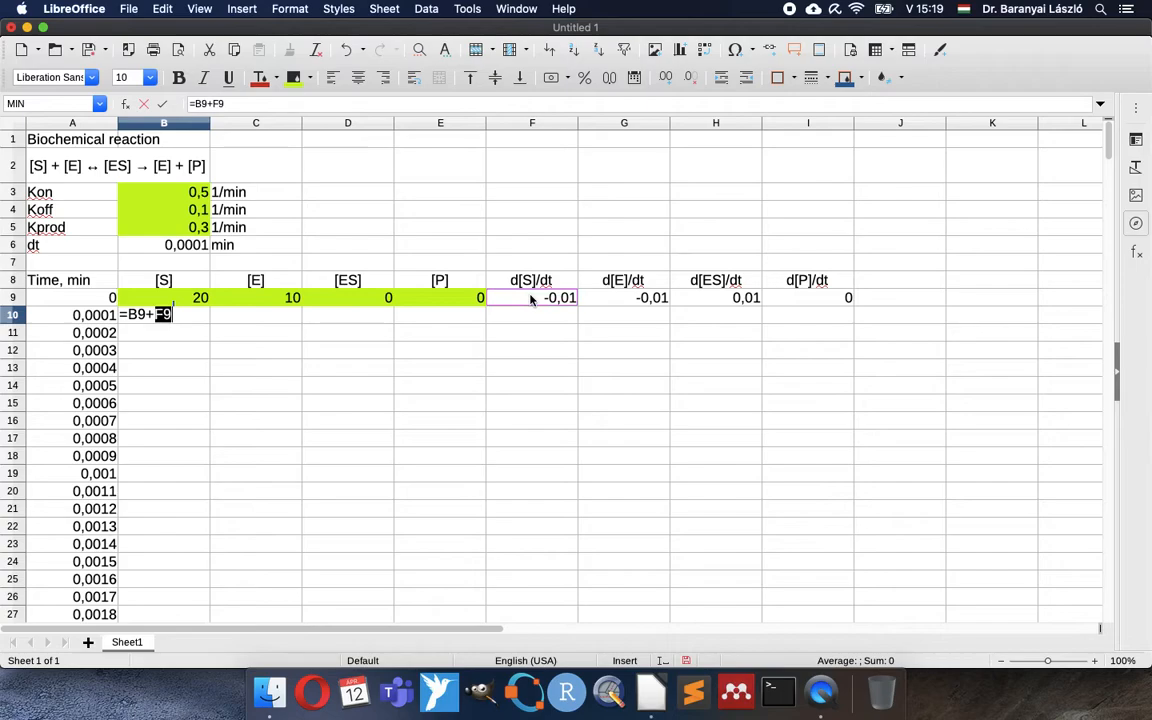
key(Return)
Copy the B10 formula into C10:E10 for the [E], [ES] and [P] concentrations.
key(Up)
key(ctrl+c)
key(Right)
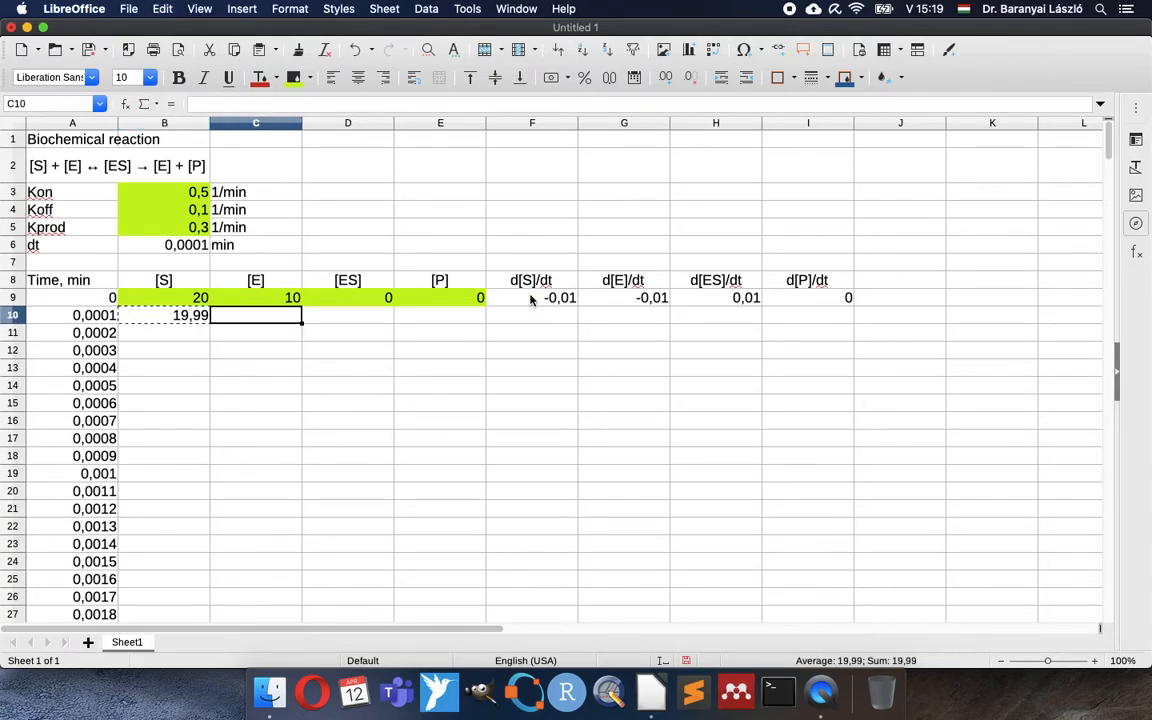
key(shift+Right)
key(shift+Right)
key(ctrl+v)
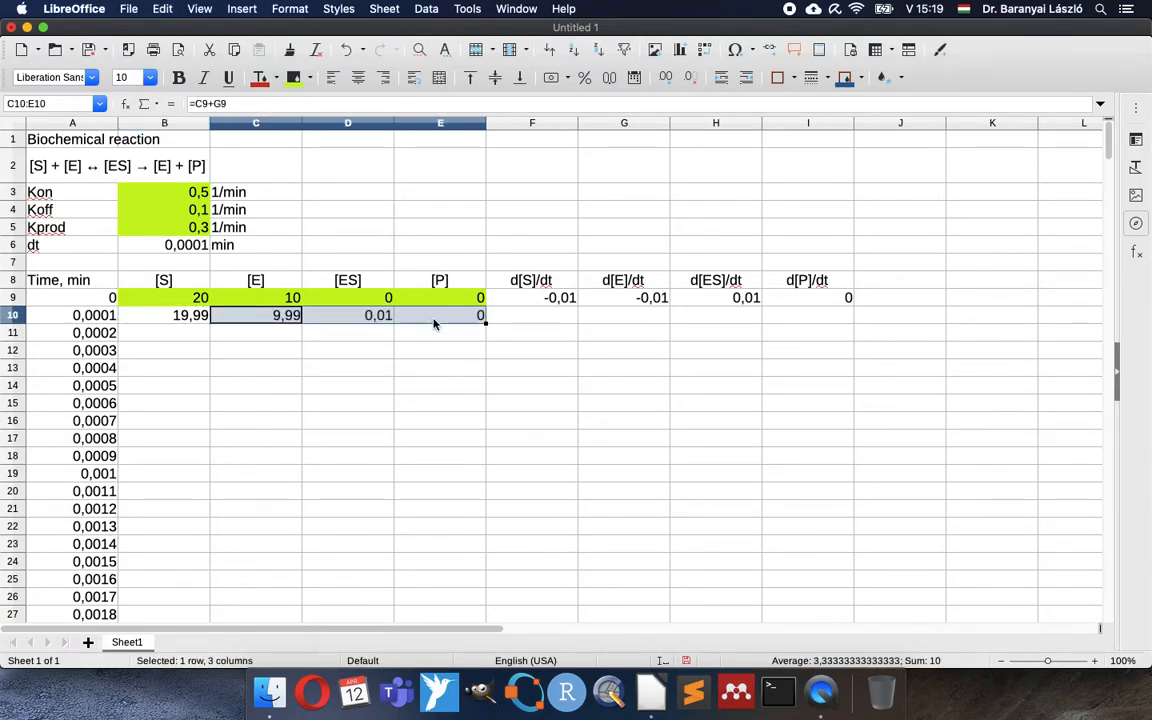
Check the cell references of the copied [ES] formula in D10.
click(354, 318)
double_click(354, 318)
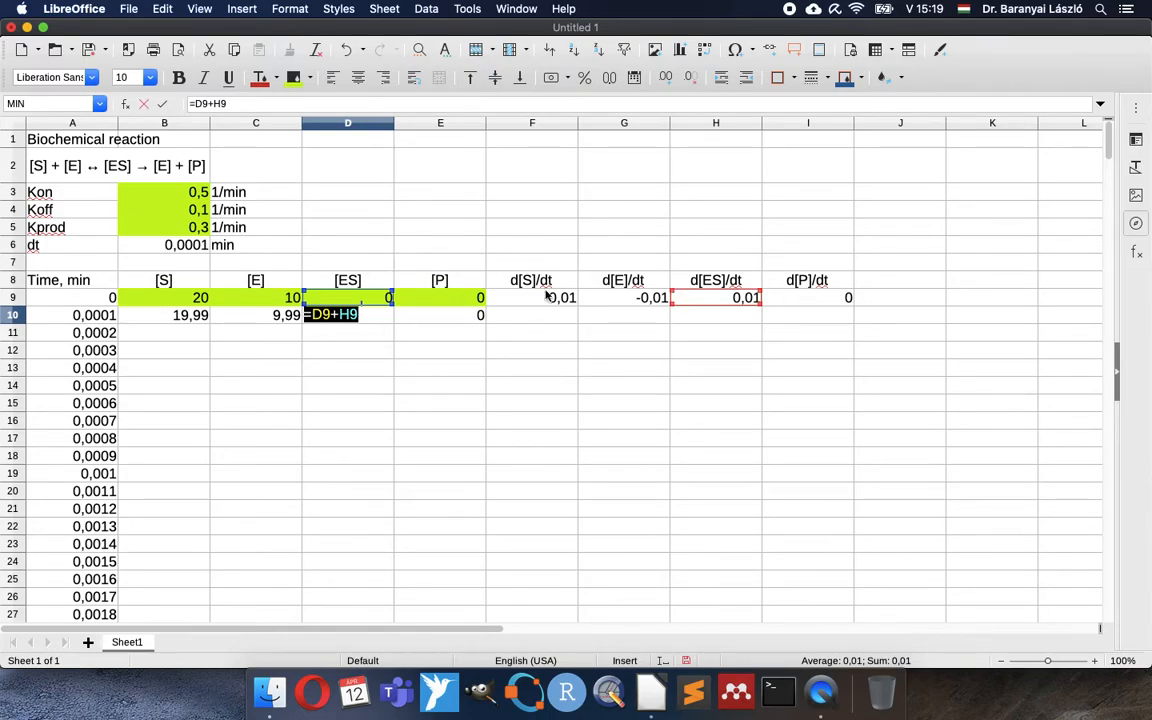
key(Return)
key(super+c)
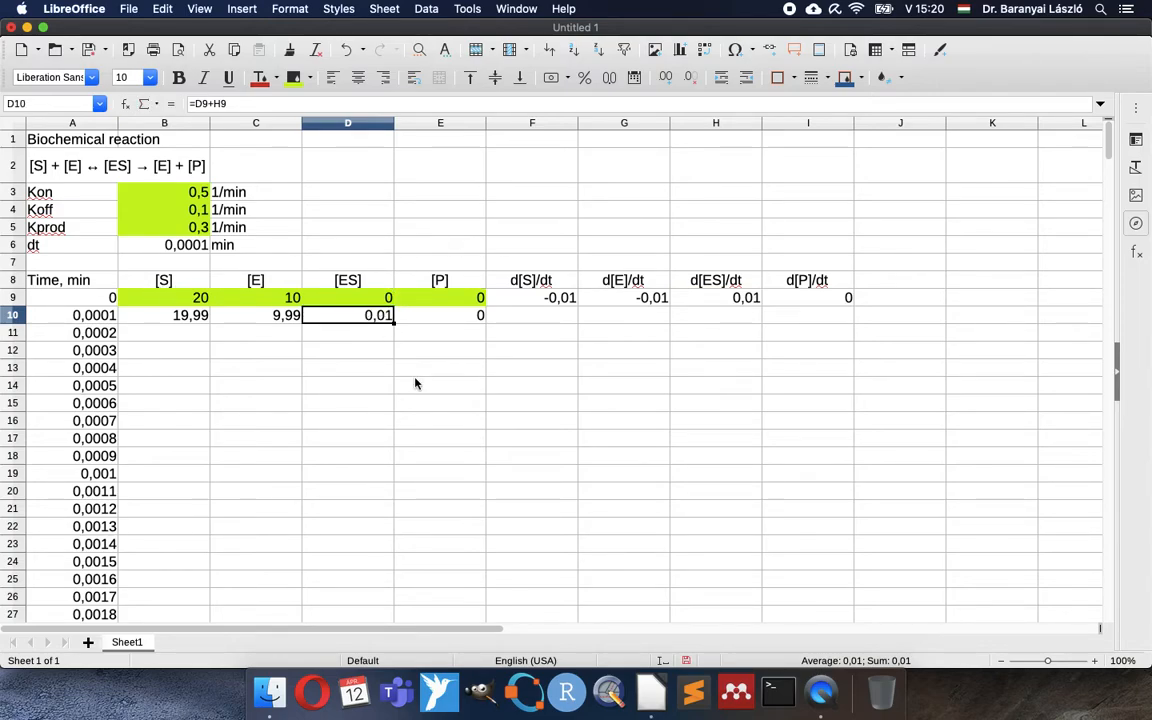
Fill the concentration formulas in B10:E10 down to row 309, the end of the time column.
key(Right)
key(shift+Left)
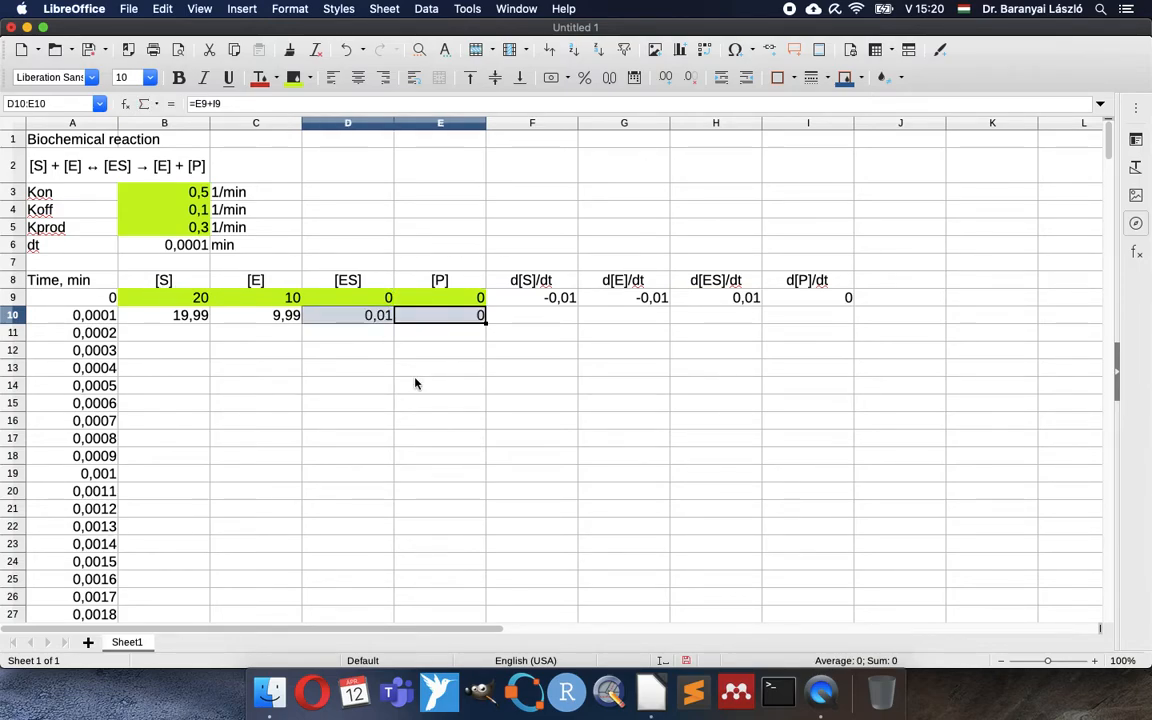
key(shift+Left)
key(shift+Left)
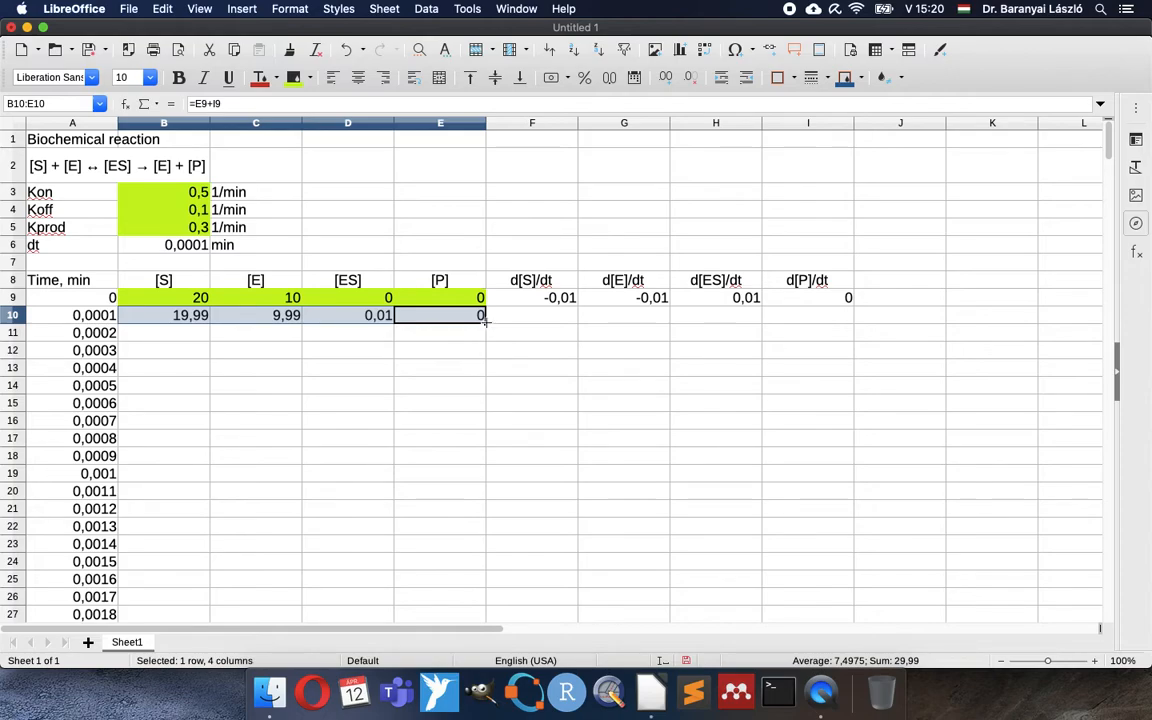
double_click(486, 323)
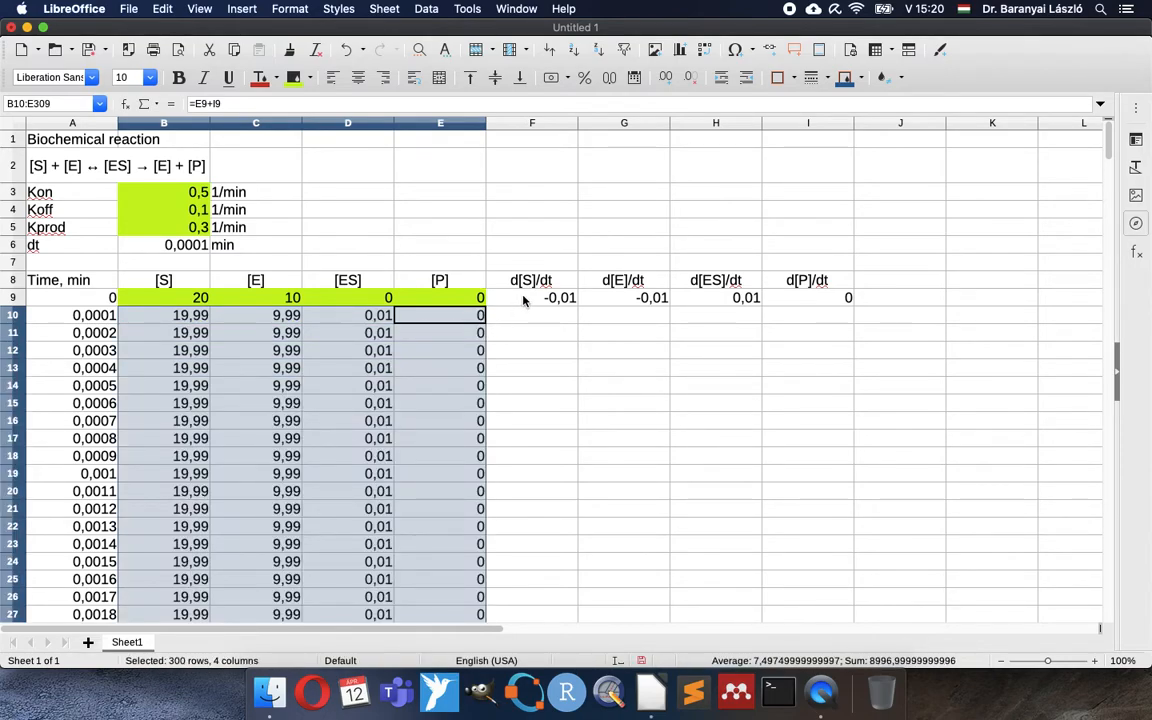
Fill the derivative formulas in F9:I9 down to the last row of the time series.
click(524, 300)
key(shift+Right)
key(shift+Right)
key(shift+Right)
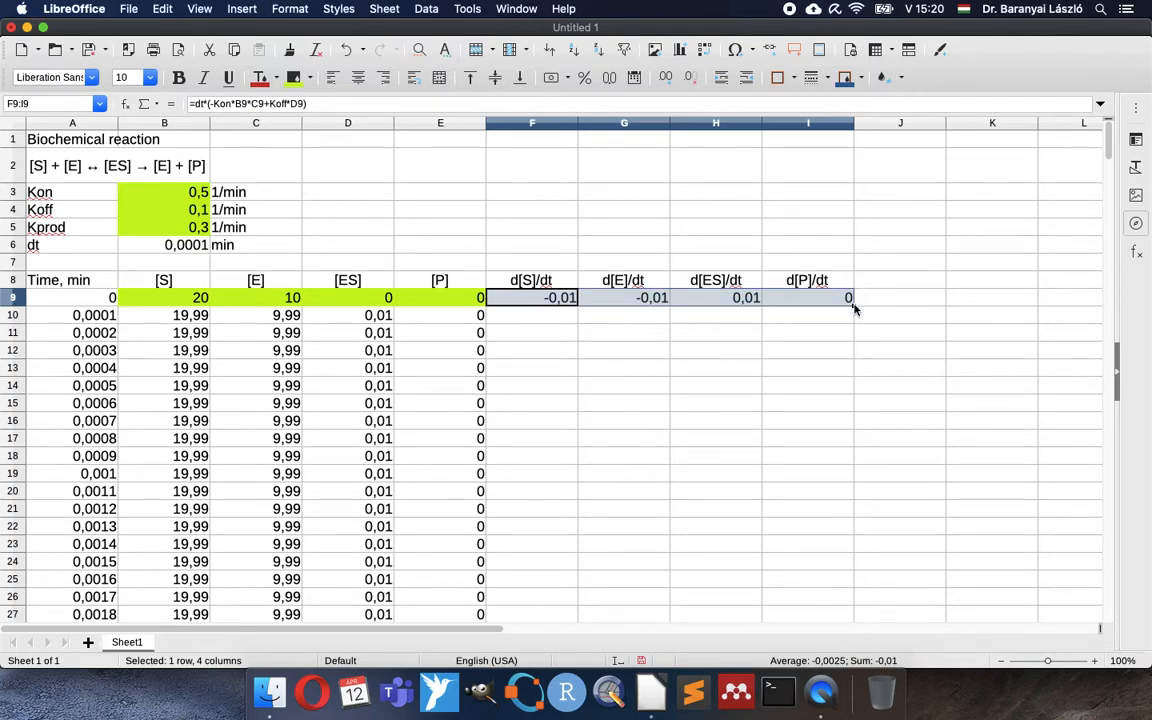
double_click(854, 306)
click(532, 297)
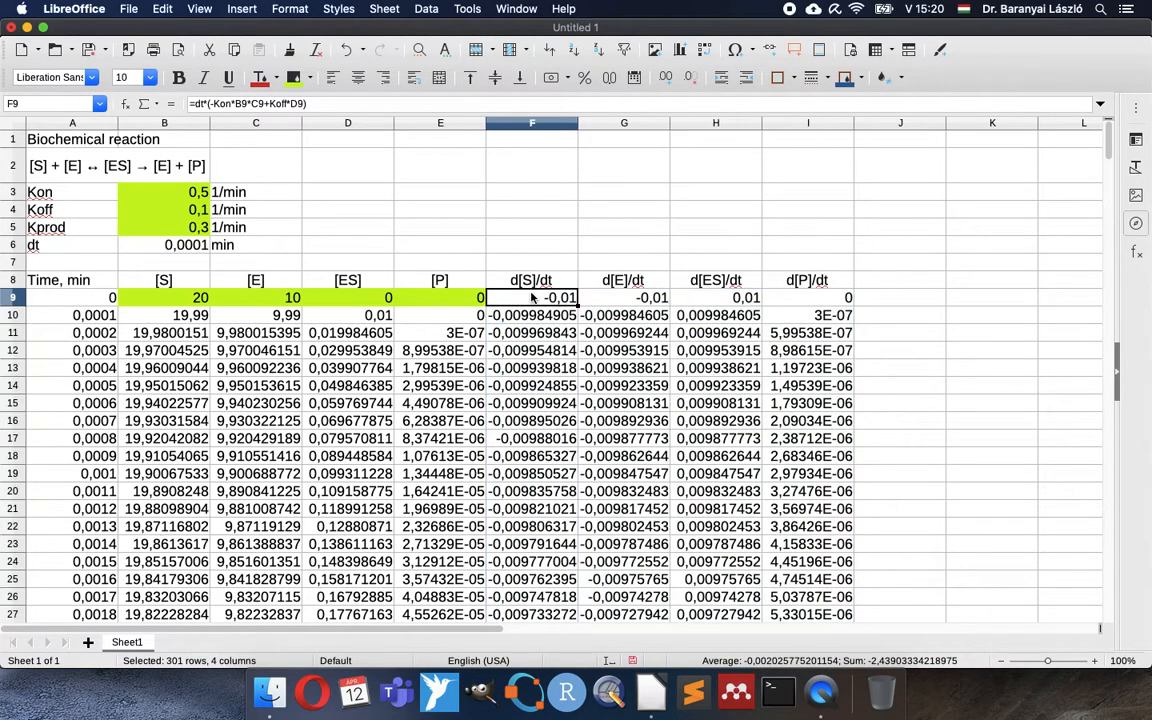
Insert an XY (Scatter) chart of the Lines Only type from the time and concentration data in A8:E309.
click(76, 281)
scroll(293, 370, down, 20)
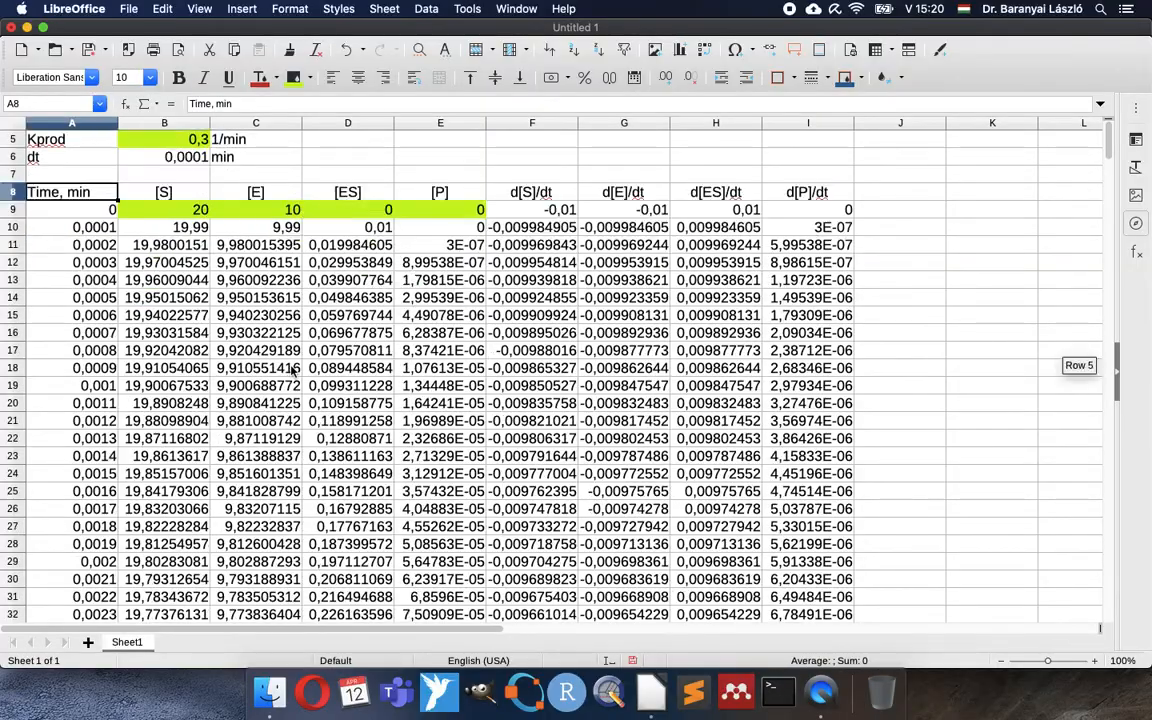
scroll(293, 370, down, 20)
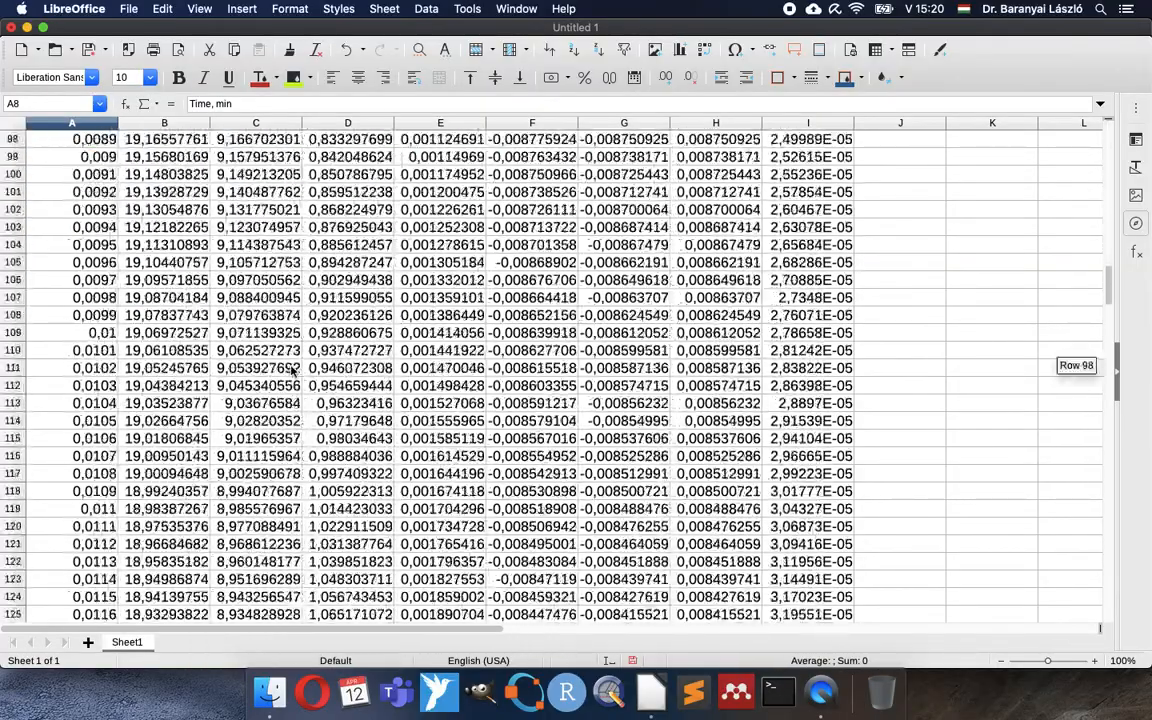
scroll(293, 370, down, 20)
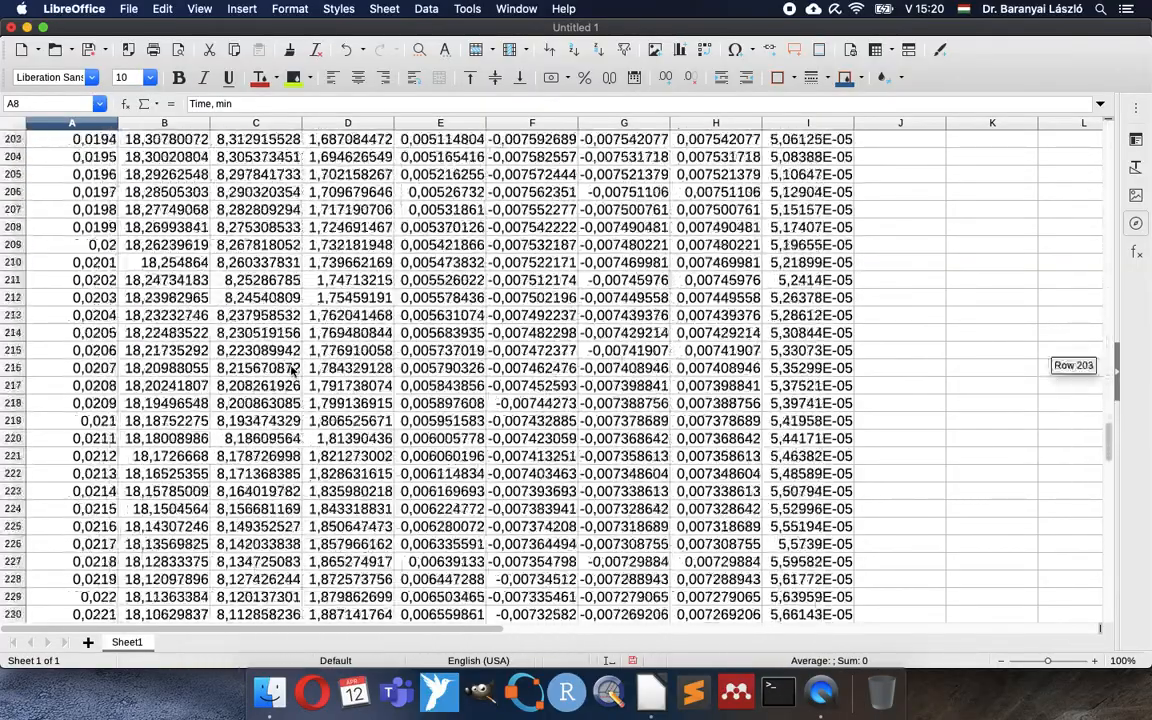
scroll(290, 370, down, 5)
scroll(290, 370, up, 1)
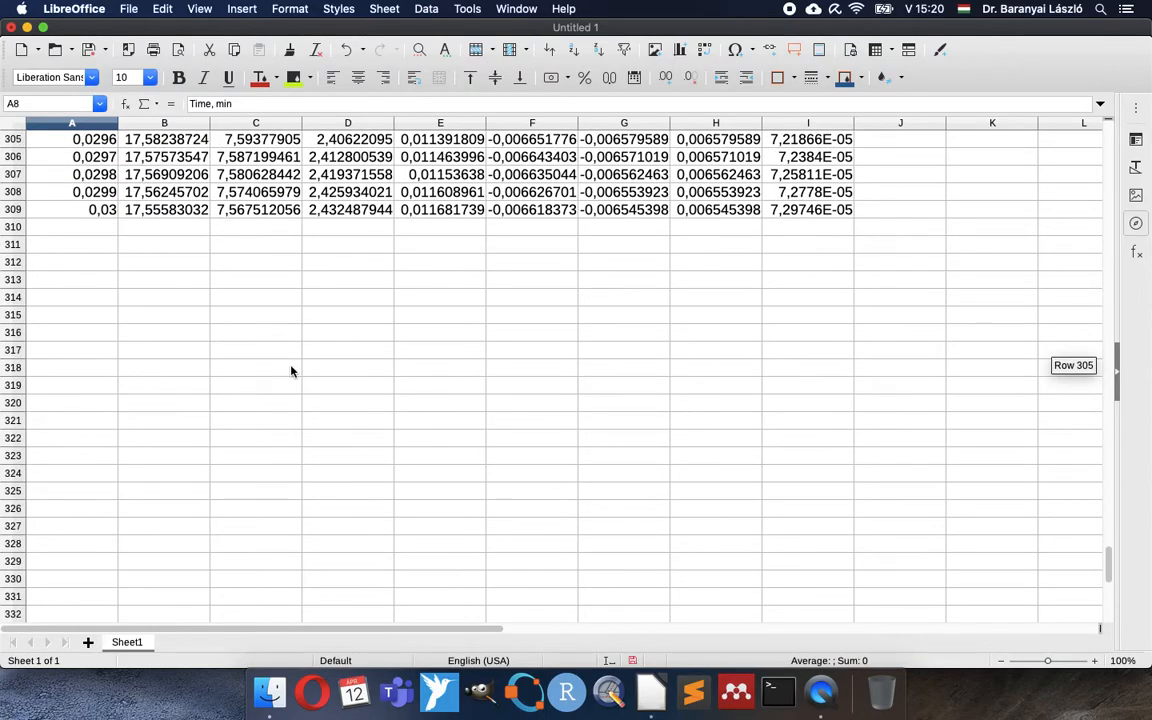
shift+click(422, 216)
scroll(422, 216, up, 20)
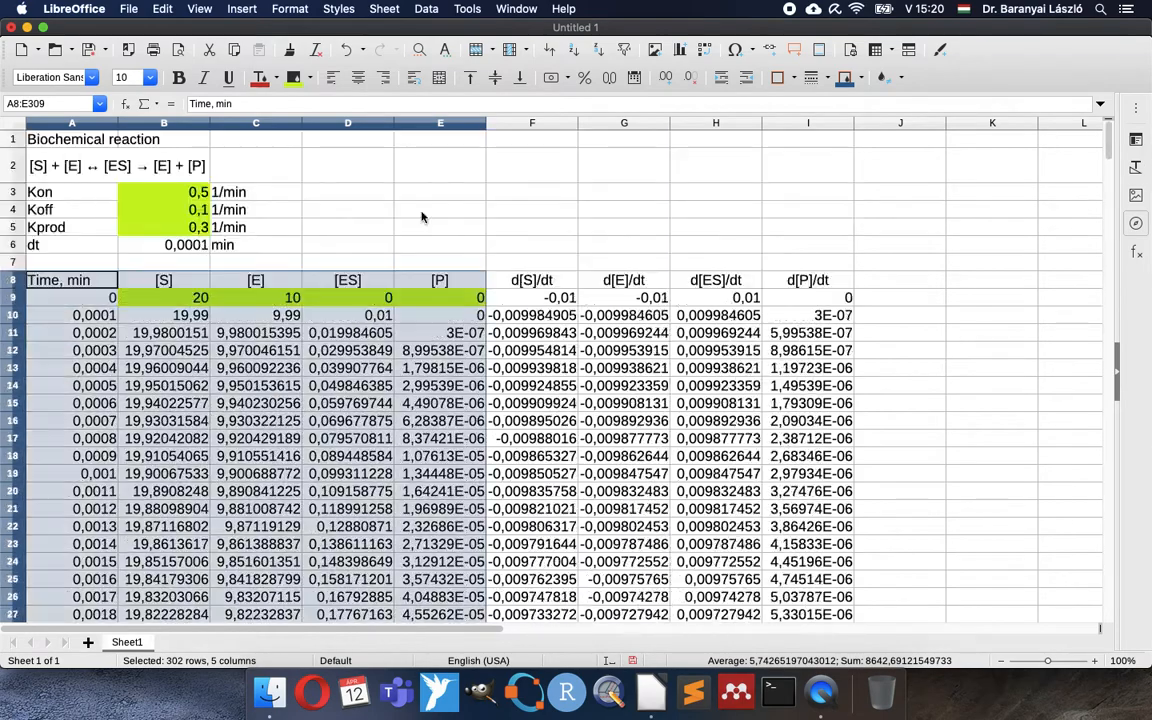
click(680, 50)
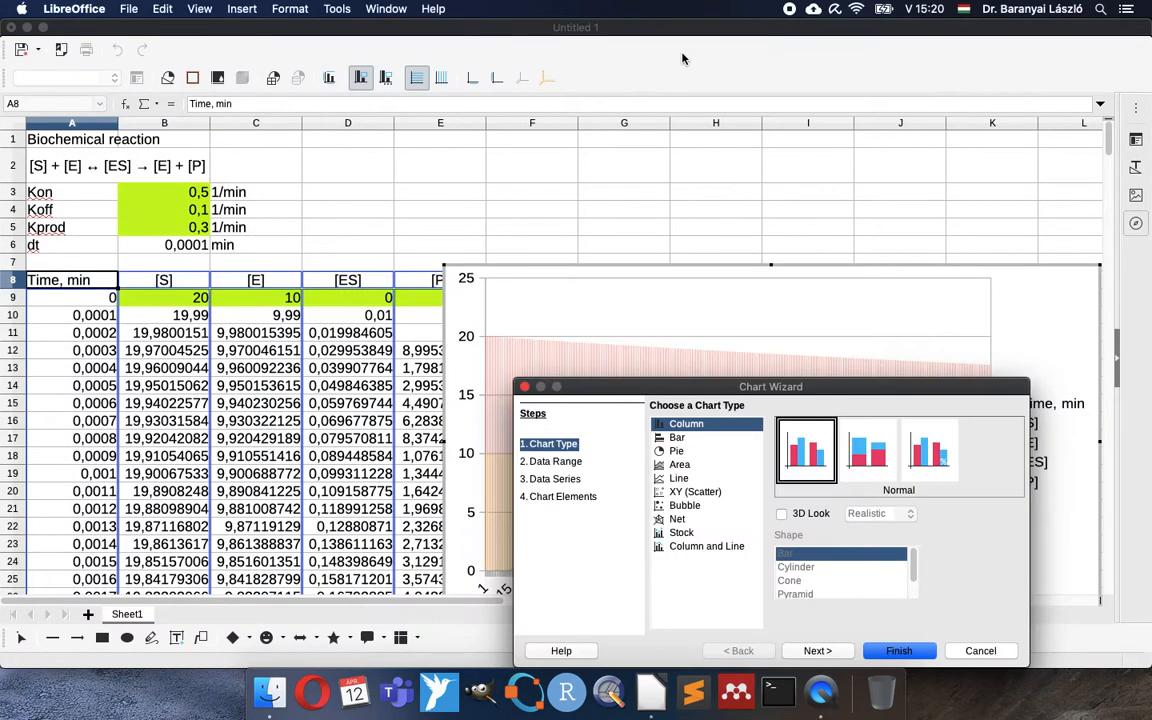
click(695, 492)
click(932, 450)
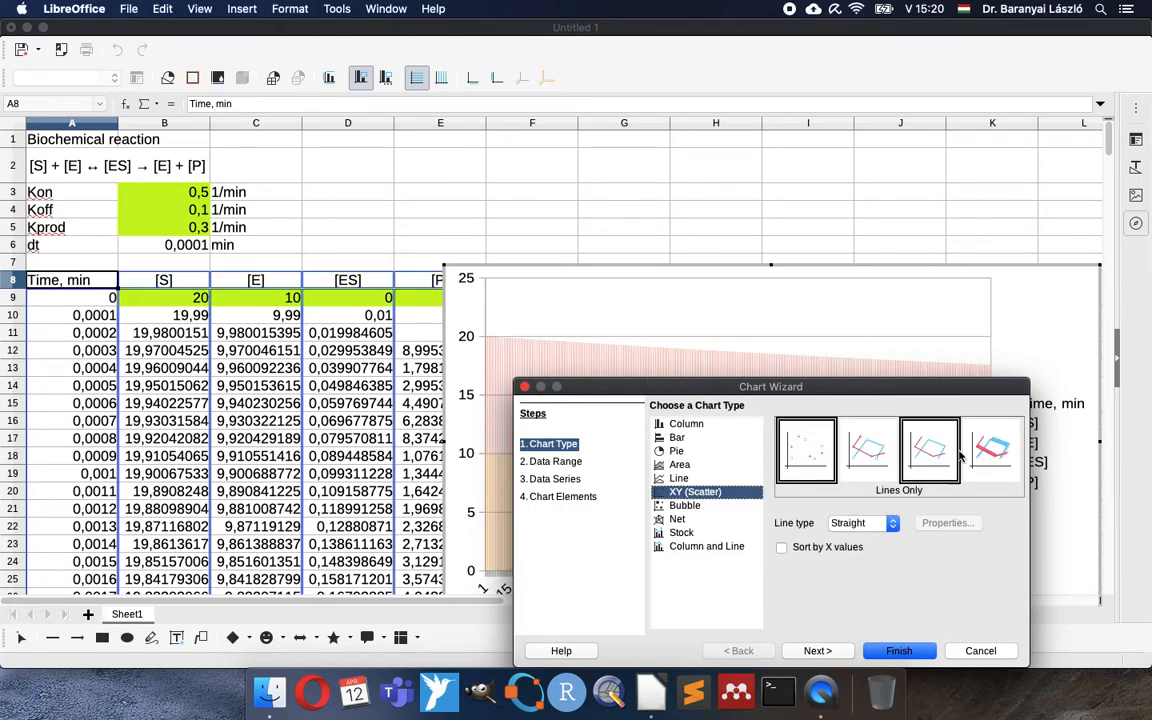
click(905, 652)
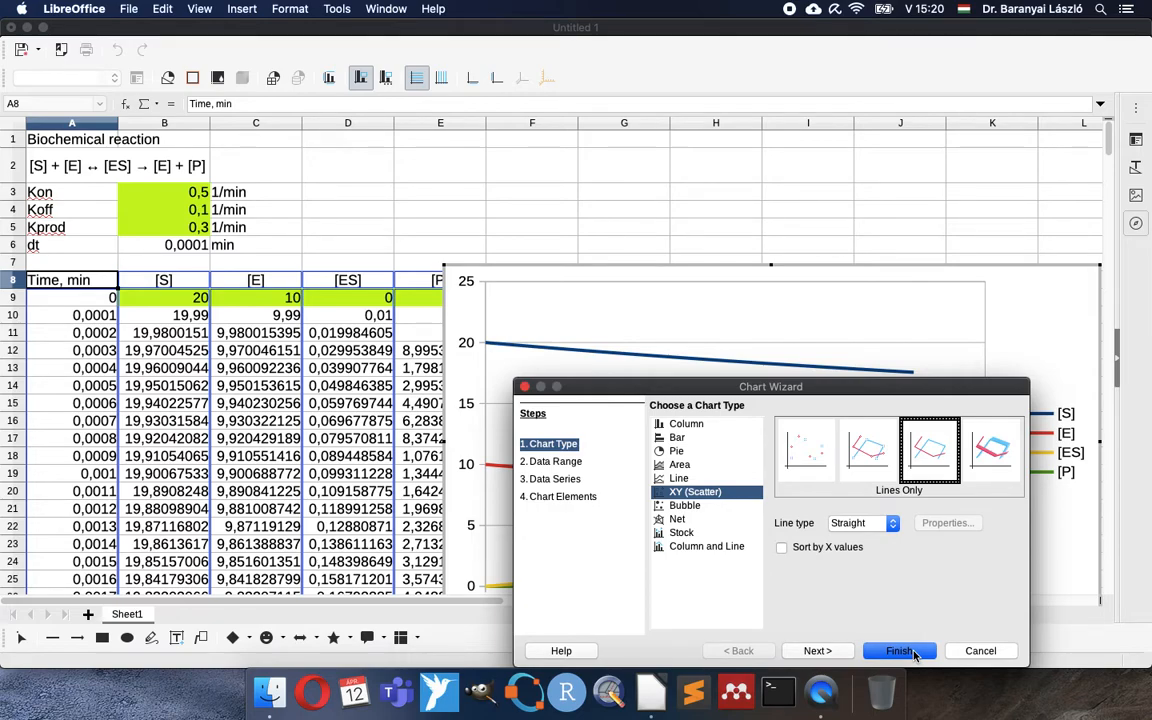
click(913, 652)
Delete the chart's legend and insert it again with its position set to Top.
click(1038, 438)
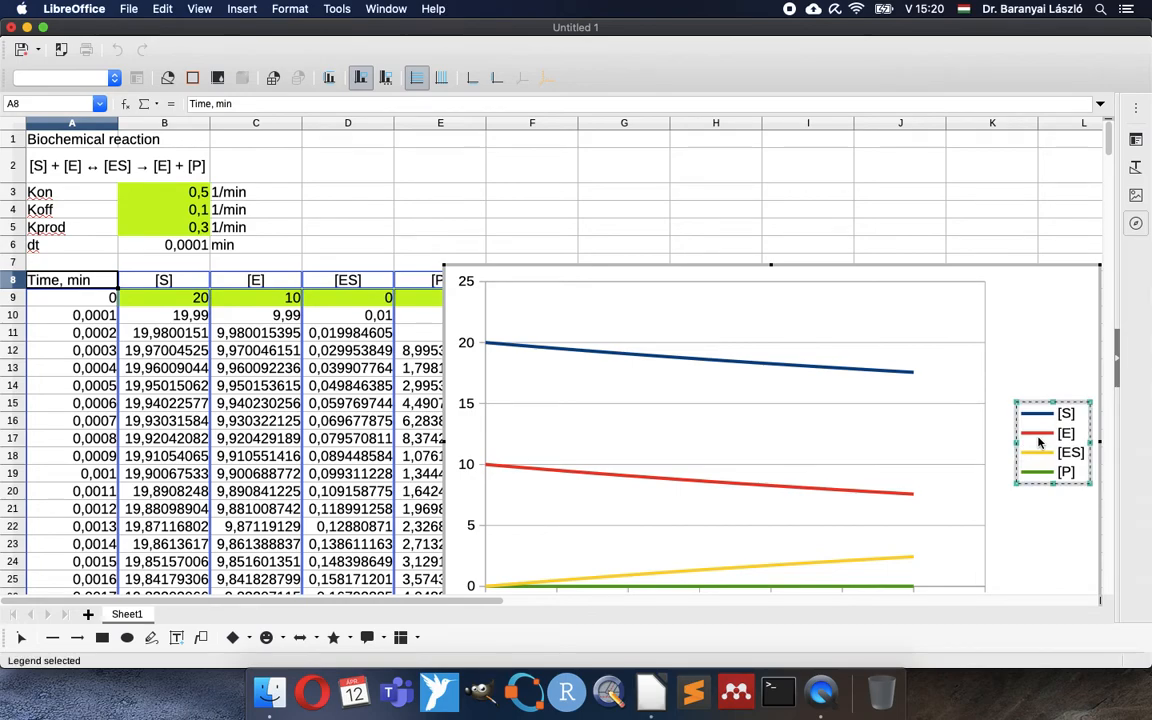
key(Delete)
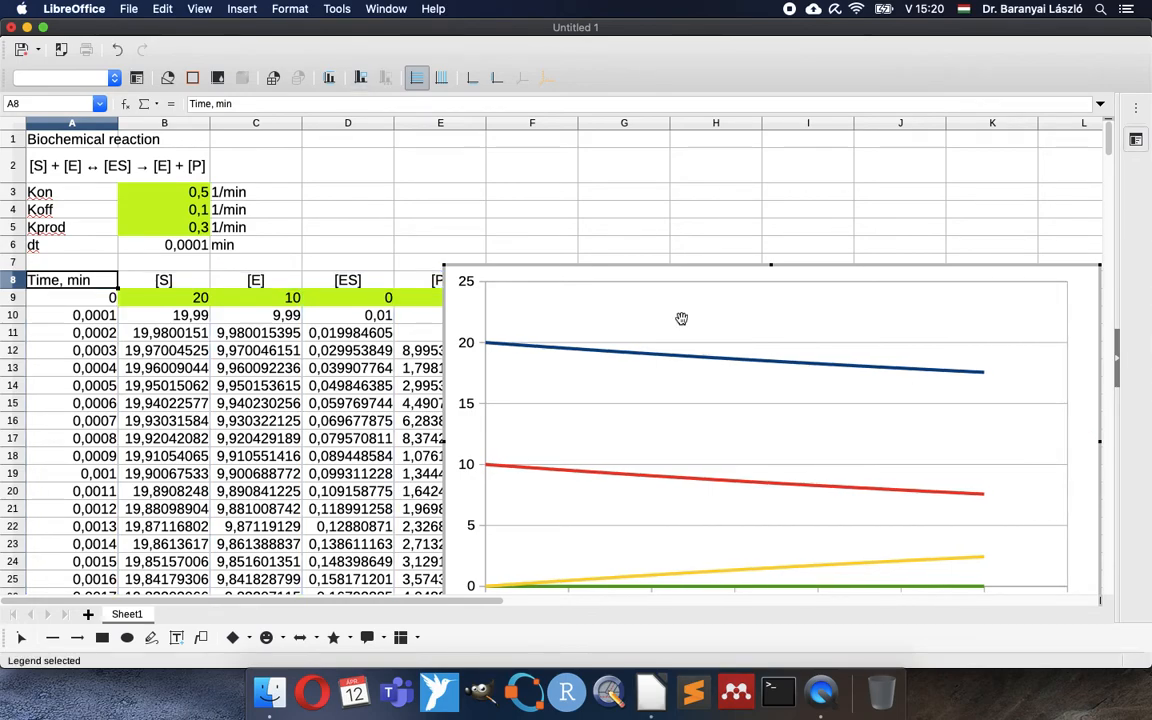
click(242, 8)
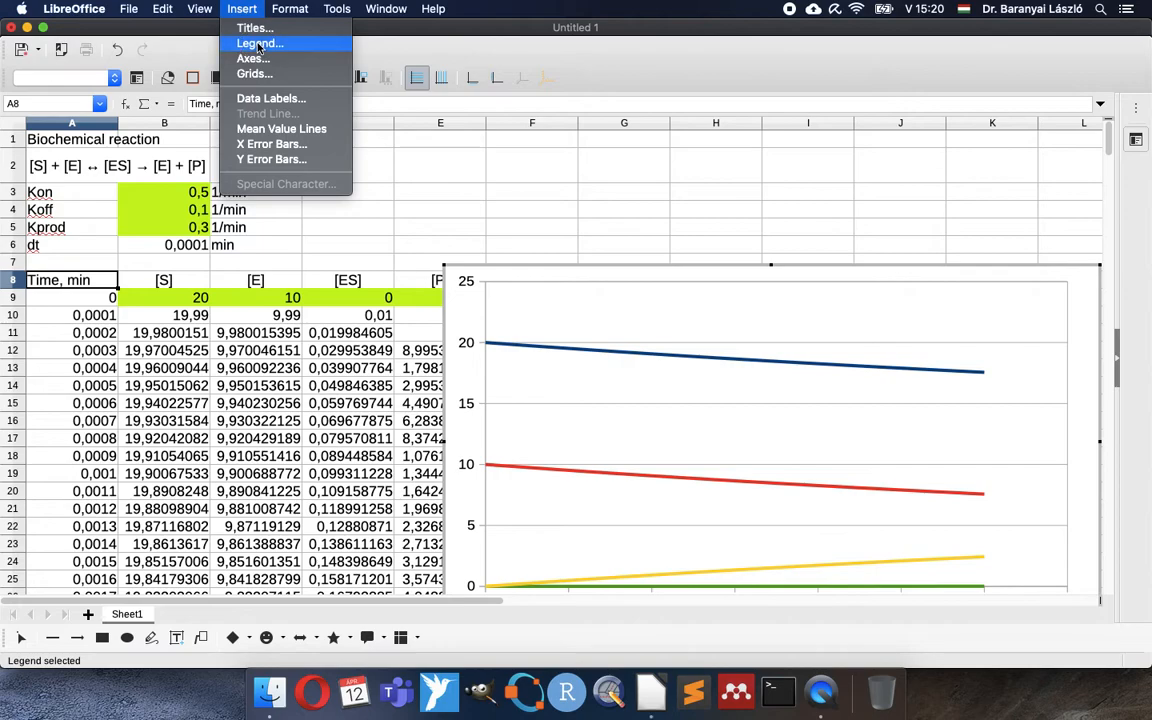
click(257, 45)
click(486, 297)
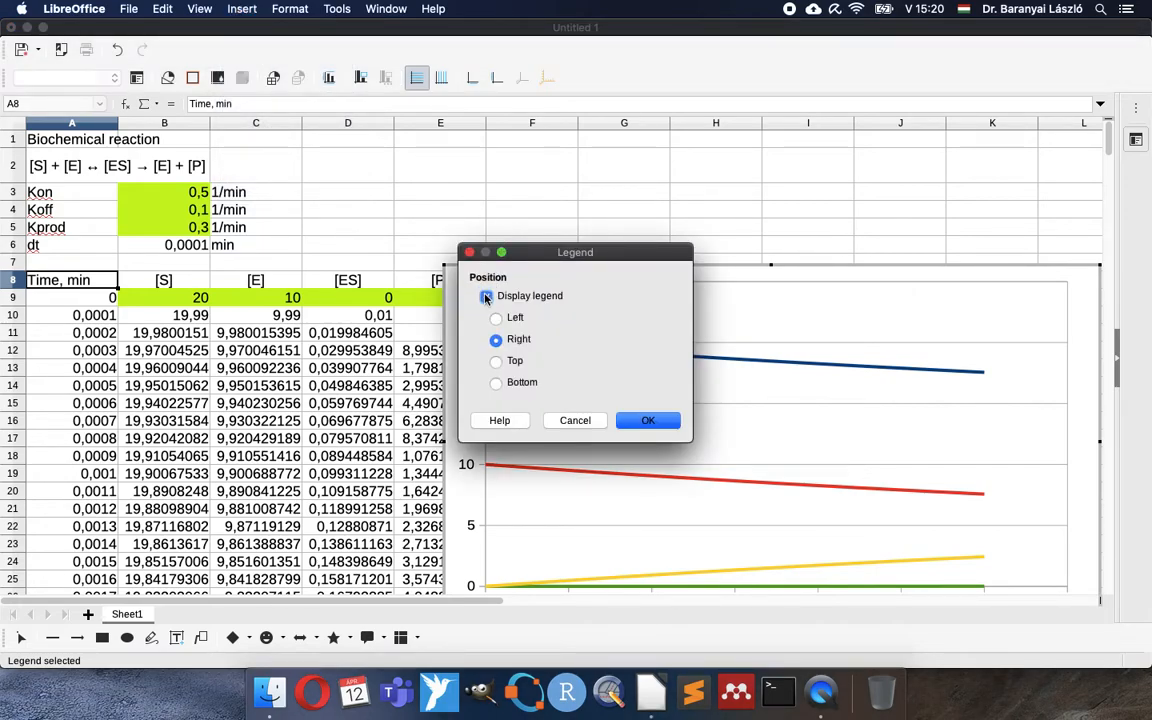
click(496, 361)
click(648, 421)
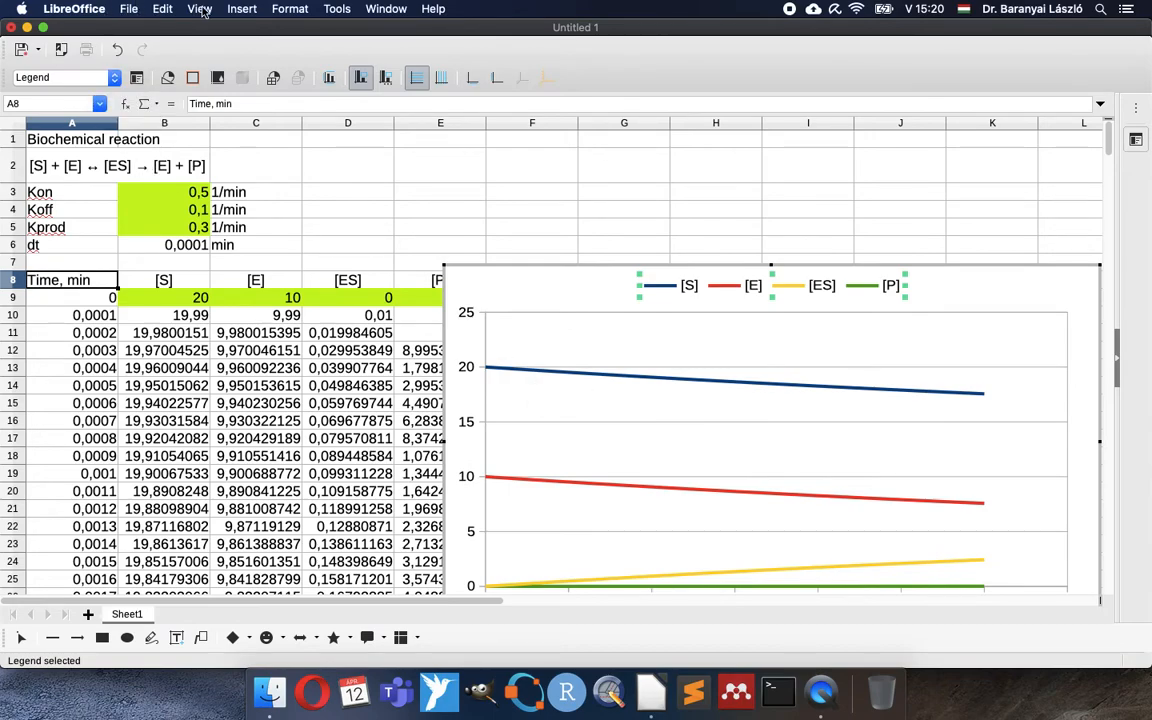
Add major grid lines for the X axis to the chart.
click(244, 10)
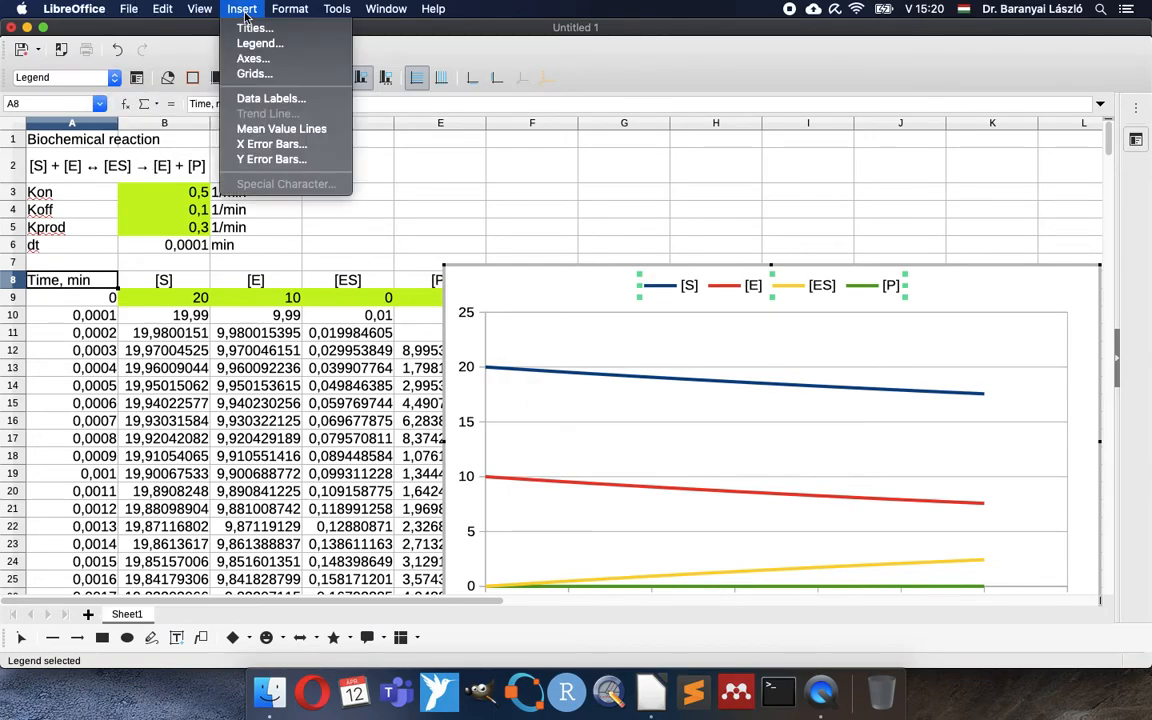
click(262, 72)
click(481, 317)
click(640, 394)
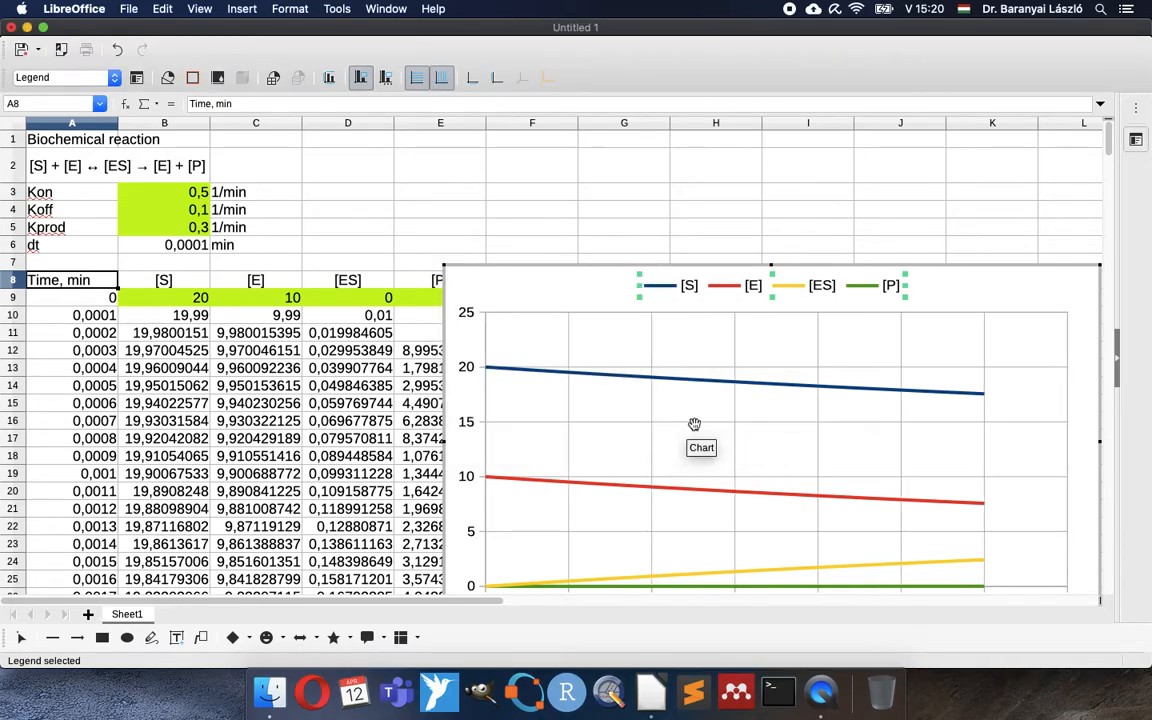
Set the line style of the chart's Y axis major grid to Ultrafine Dashed.
click(691, 428)
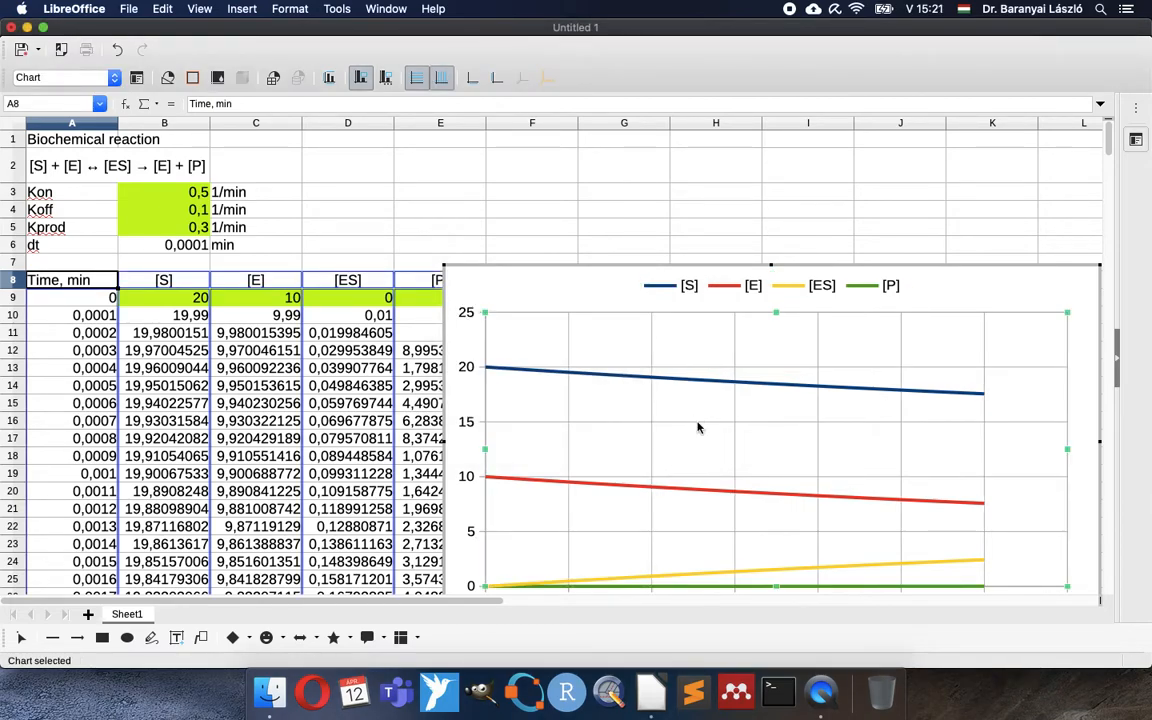
double_click(698, 427)
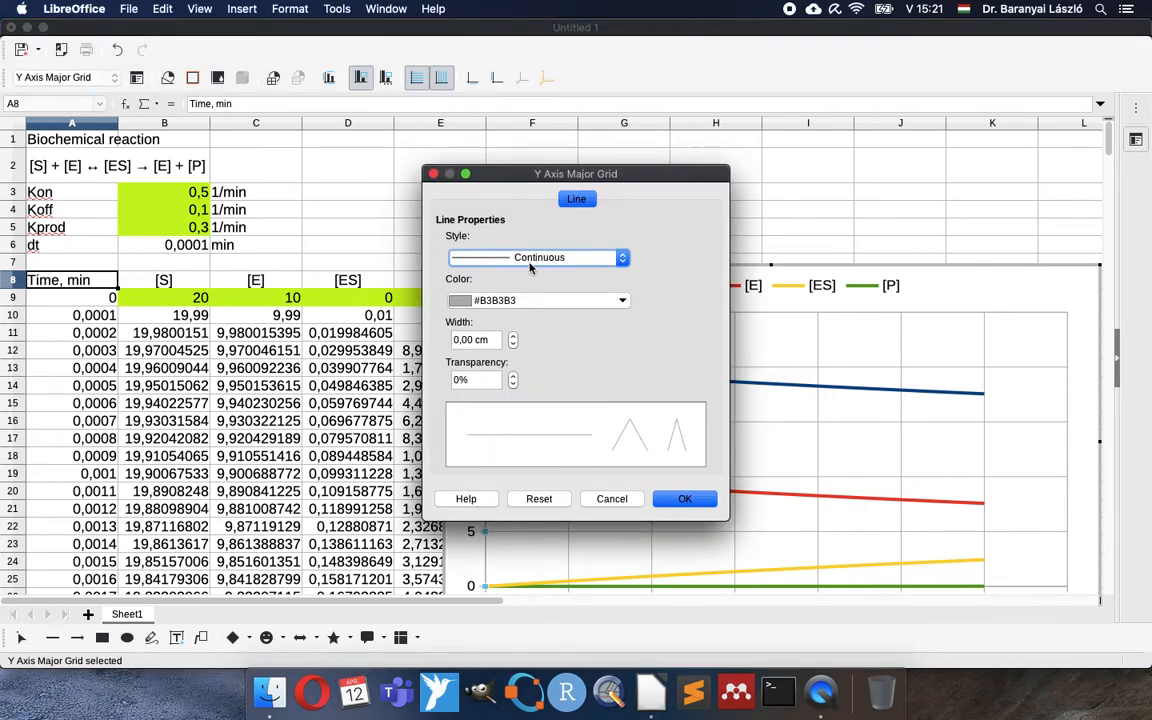
click(538, 258)
click(505, 298)
click(683, 499)
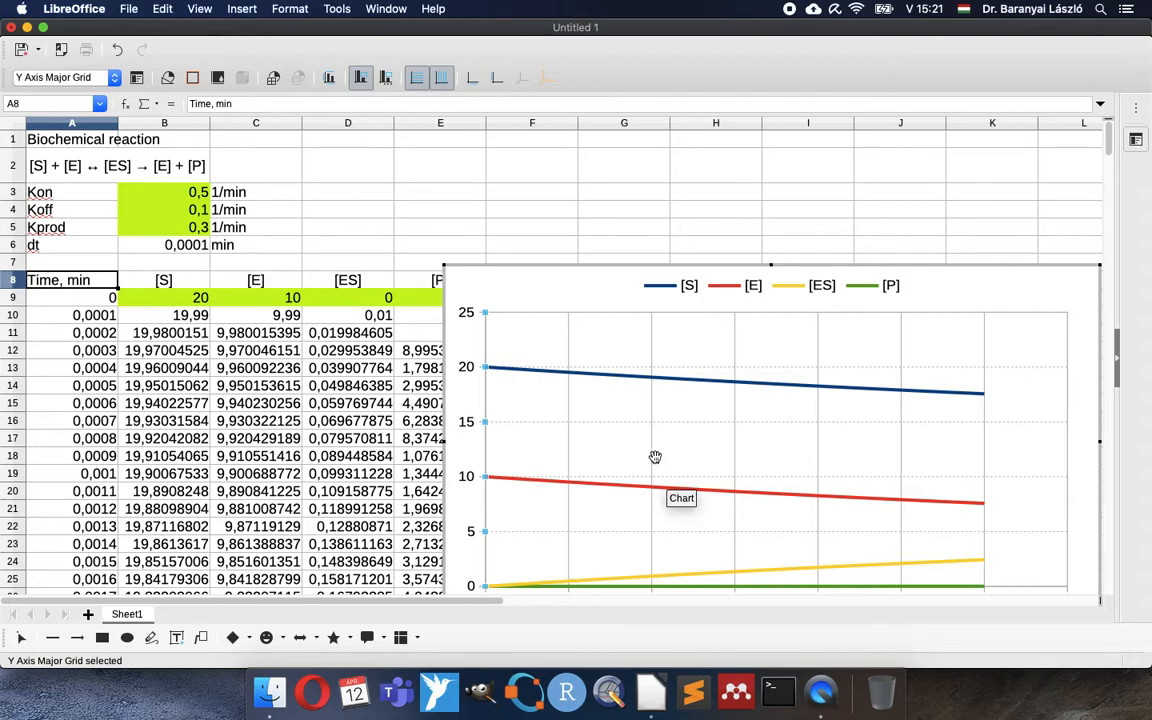
Set the line style of the chart's X axis major grid to Ultrafine Dashed.
double_click(653, 461)
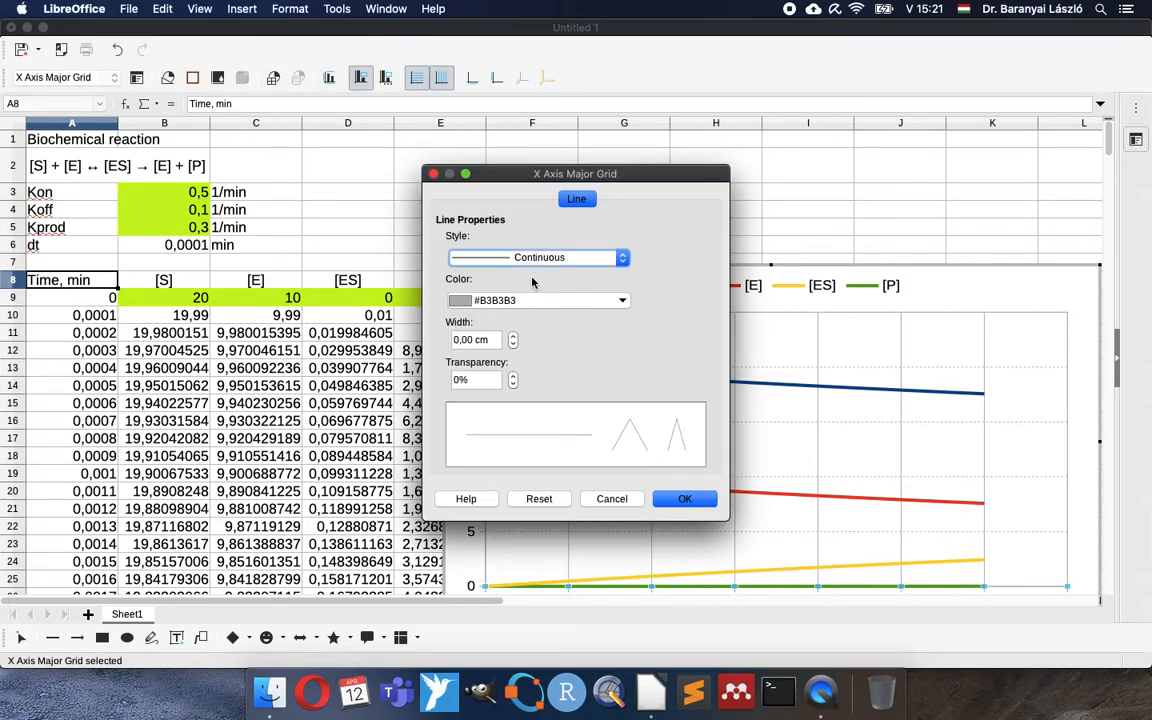
click(540, 258)
click(495, 297)
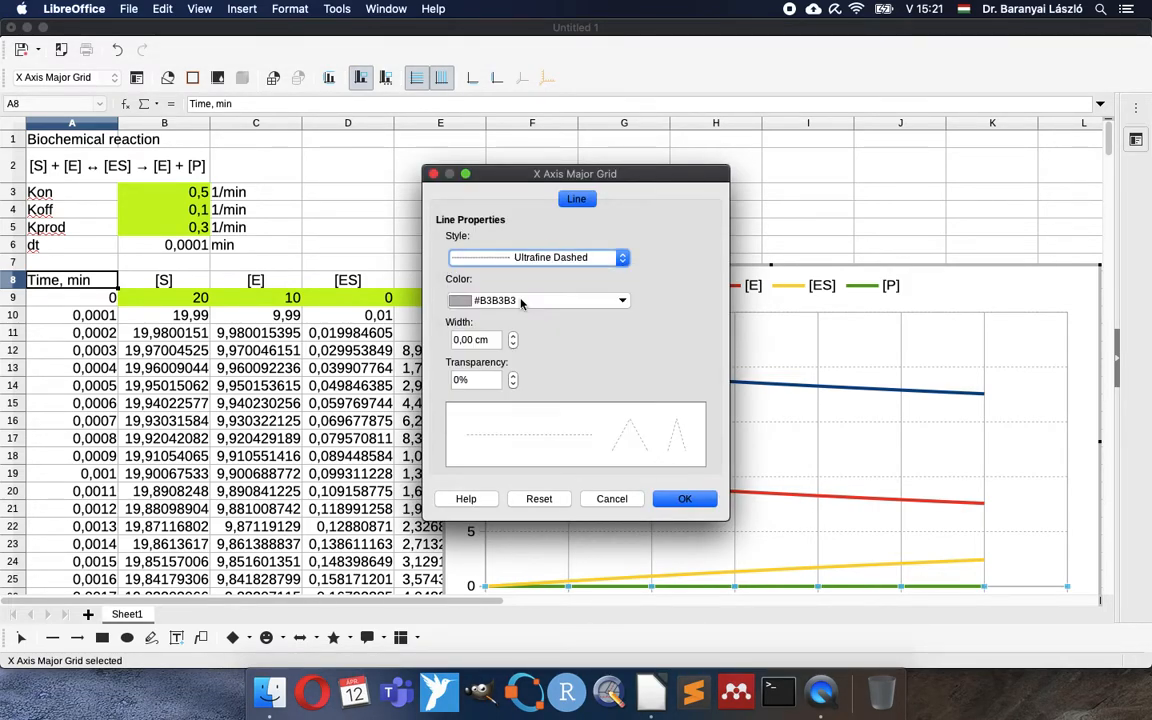
click(685, 500)
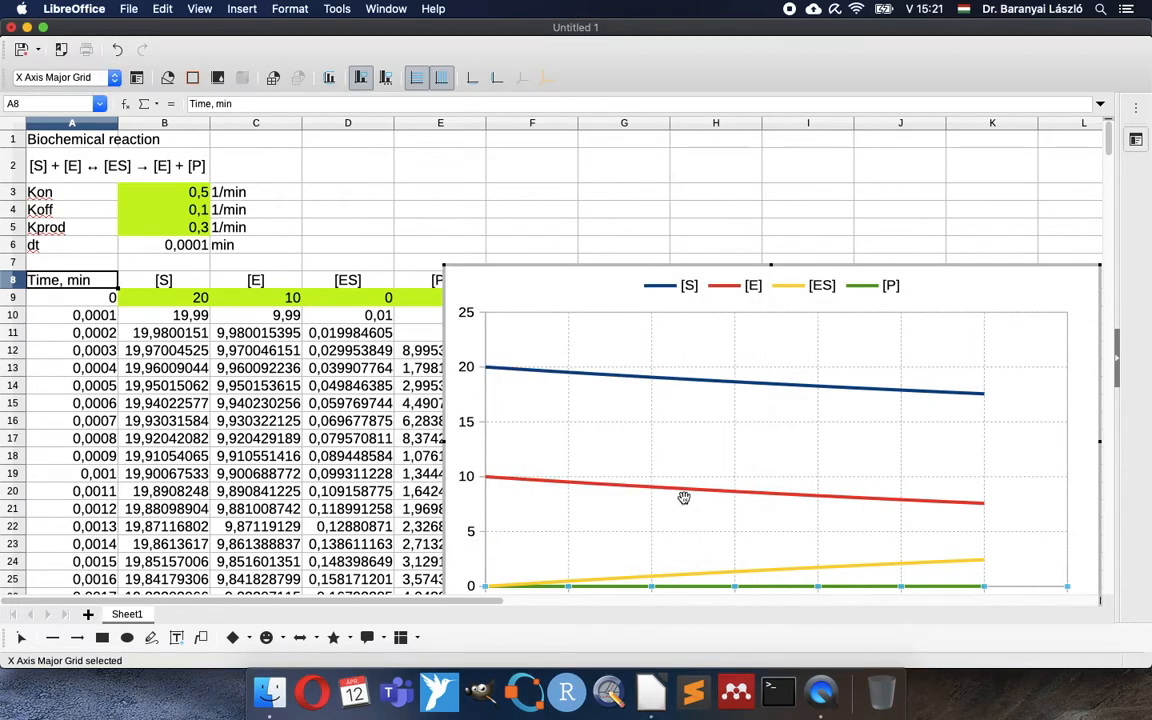
Add axis titles to the chart, "Time, min" for the X axis and "Quantity" for the Y axis, and finish editing the chart.
click(240, 10)
mouse_move(289, 9)
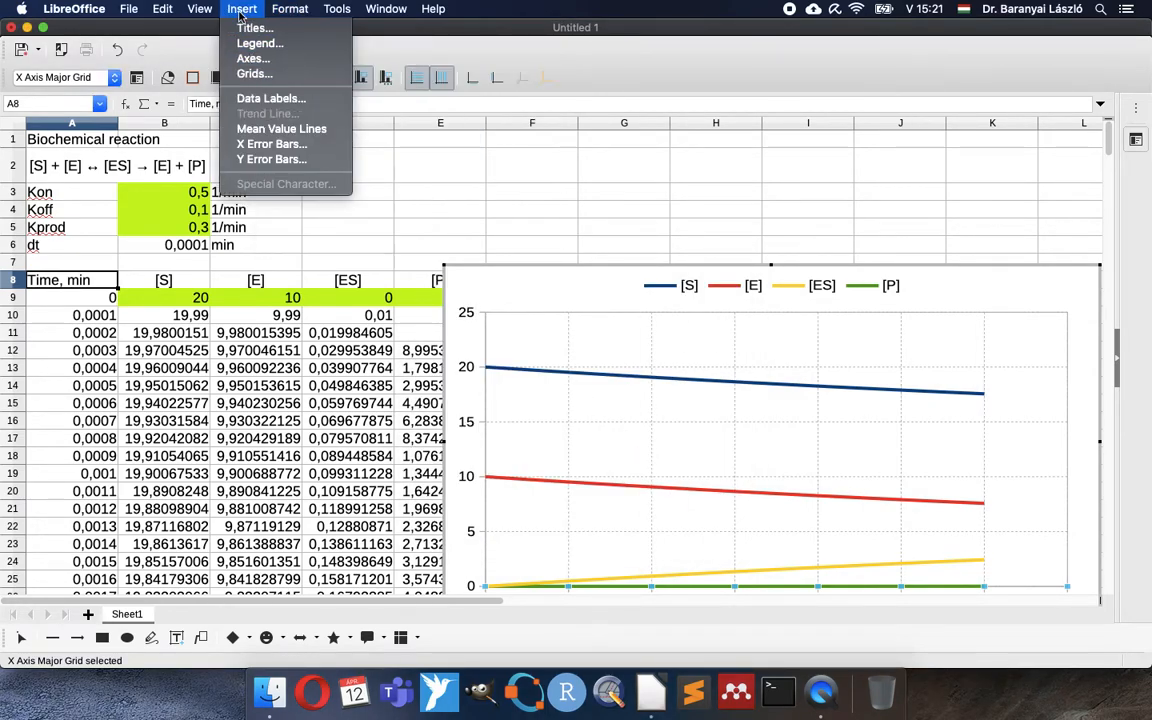
click(243, 30)
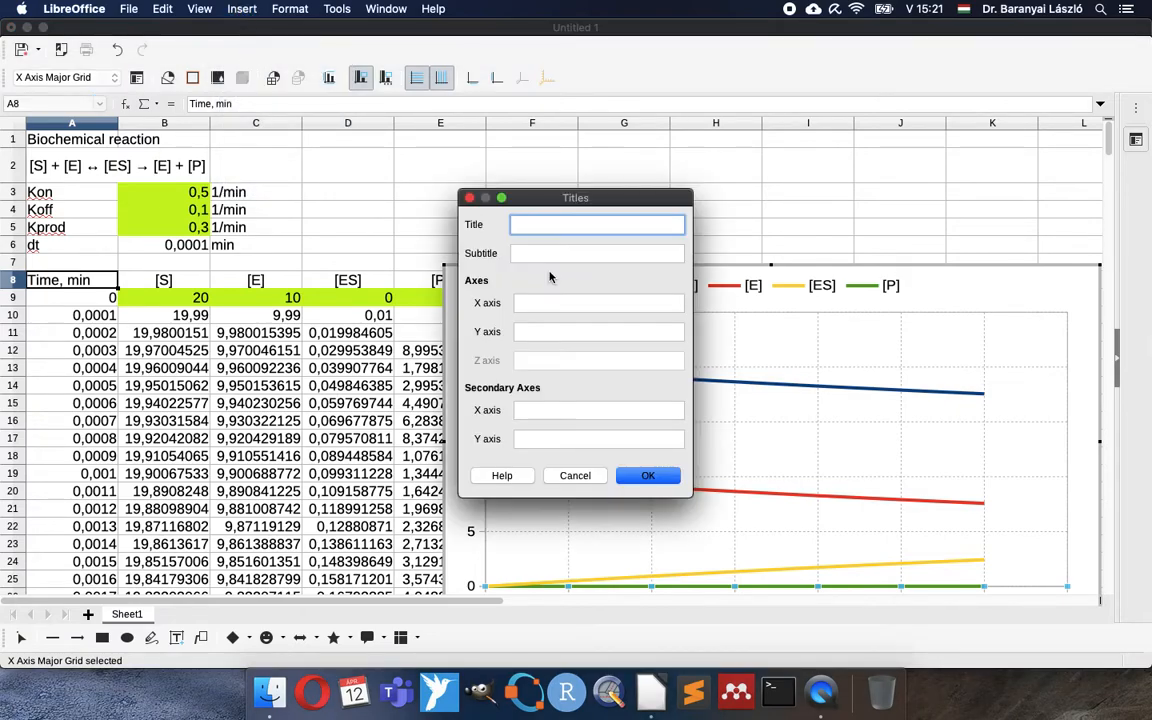
click(579, 298)
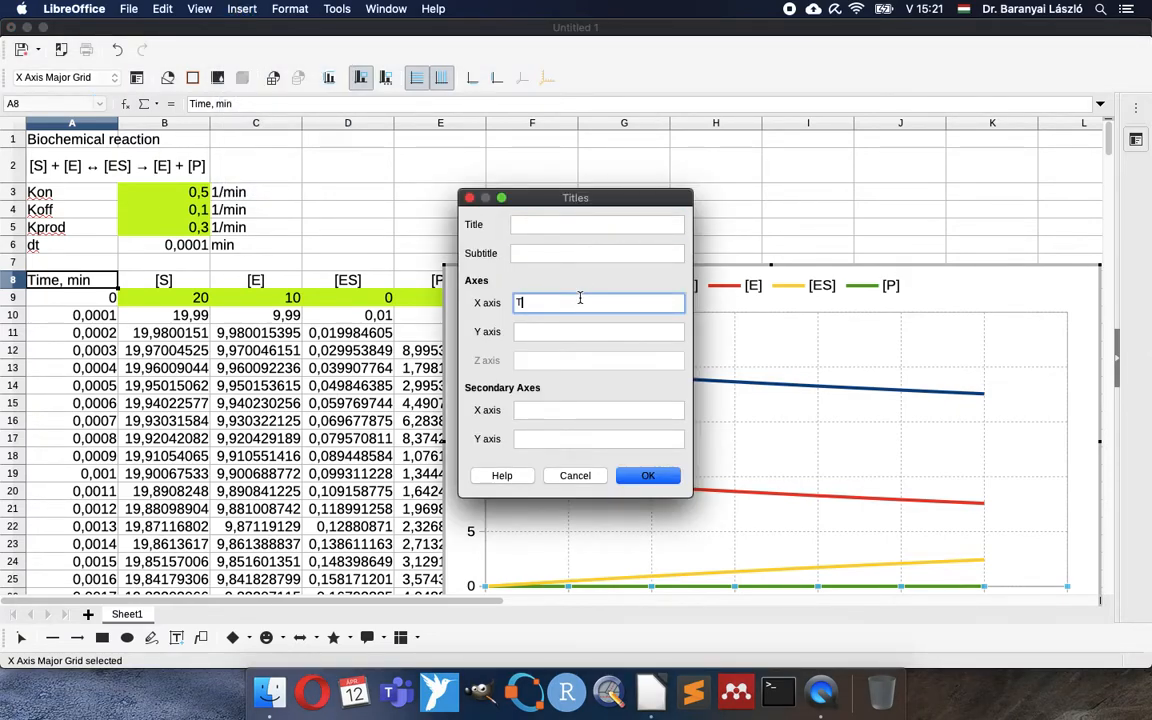
text(Time, min)
key(Tab)
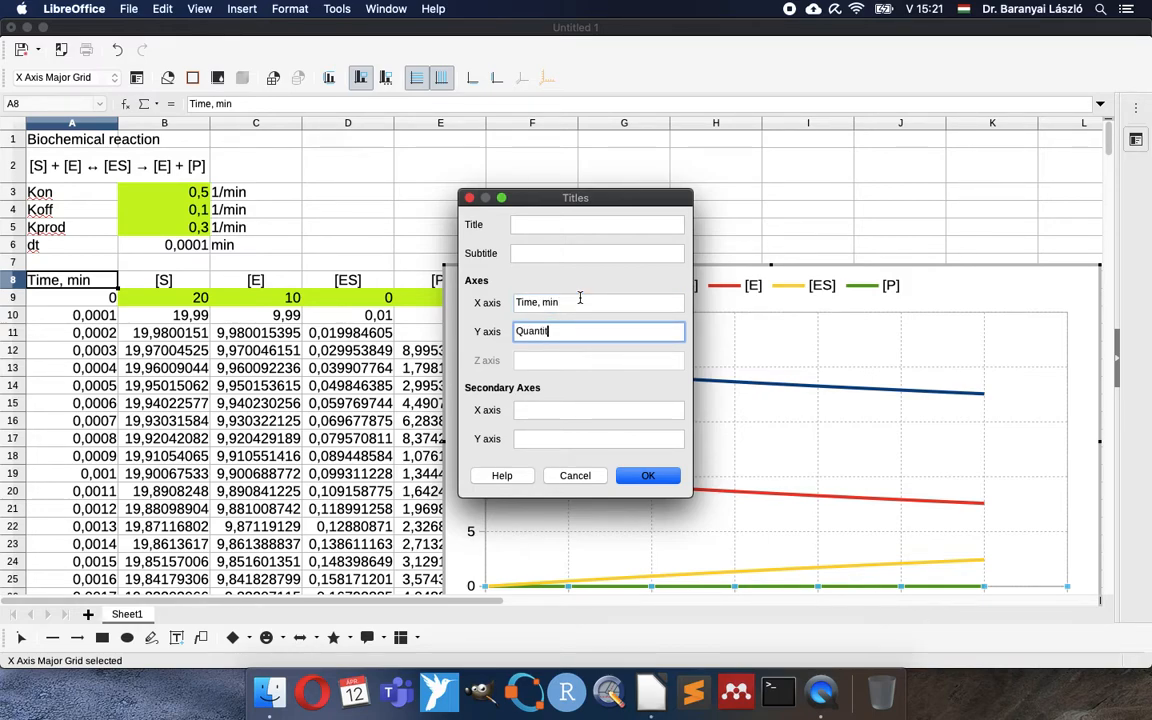
click(649, 477)
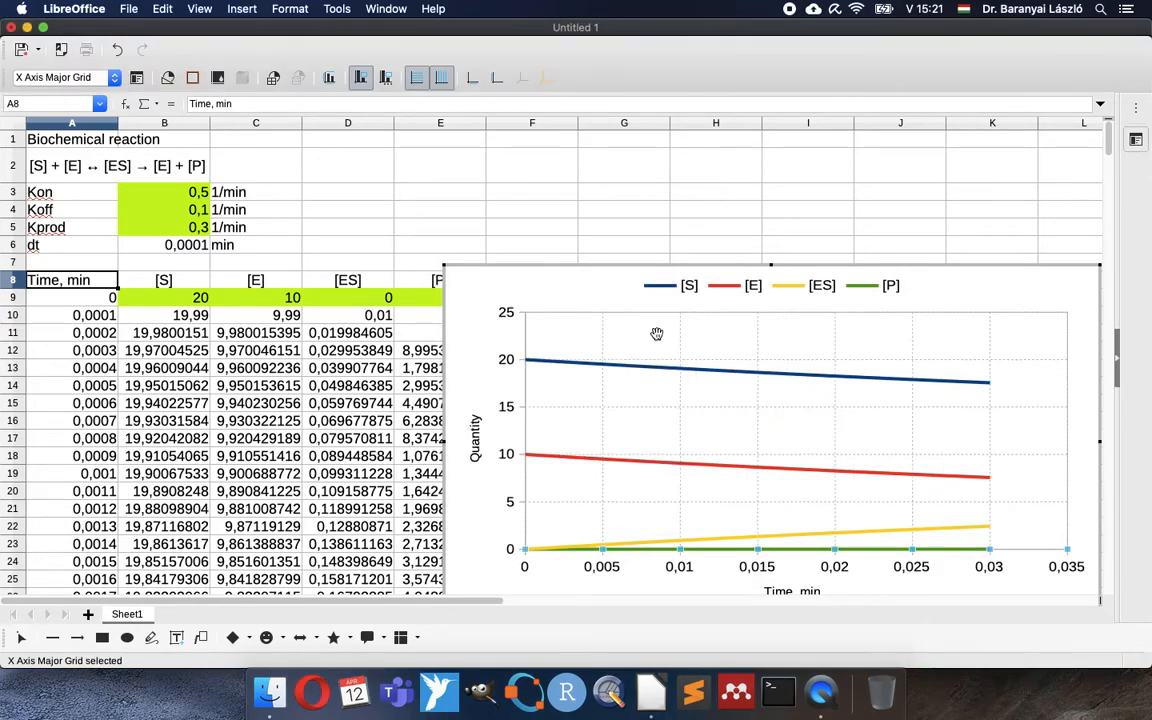
click(686, 250)
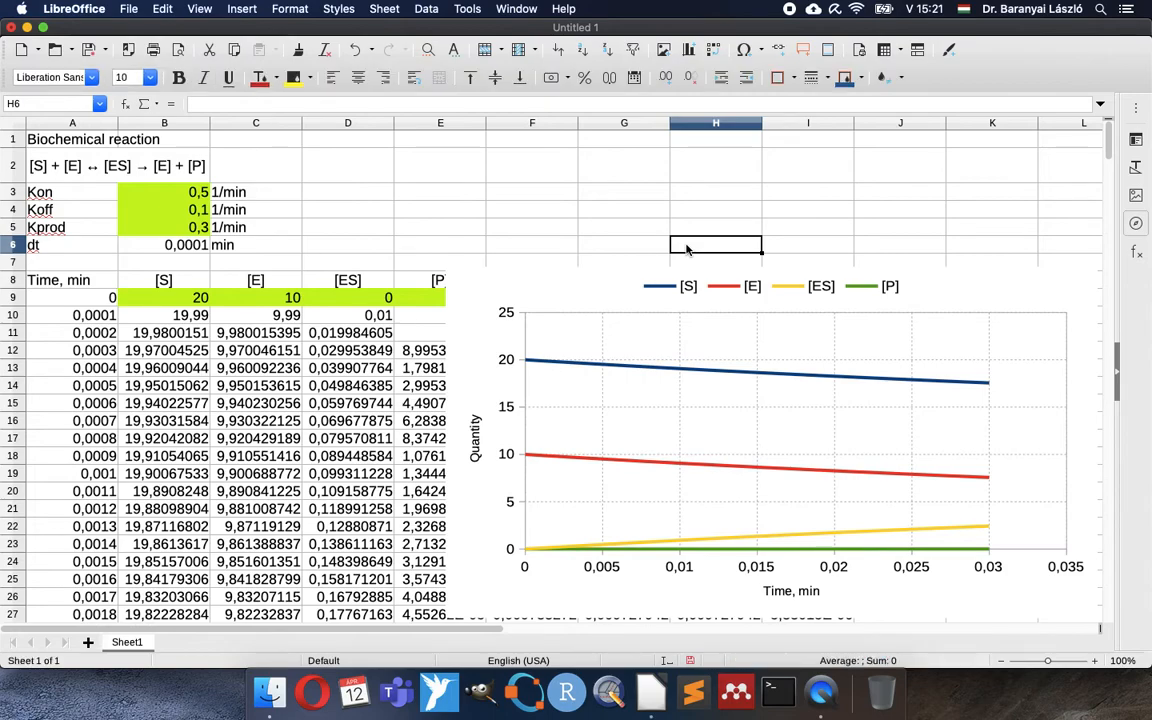
Move the chart down to start in row 10 and resize it to about 14.9 × 7.9 cm, leaving column E uncovered.
click(684, 328)
mouse_move(684, 328)
mouse_down()
mouse_move(699, 375)
mouse_move(712, 370)
mouse_move(689, 350)
mouse_up()
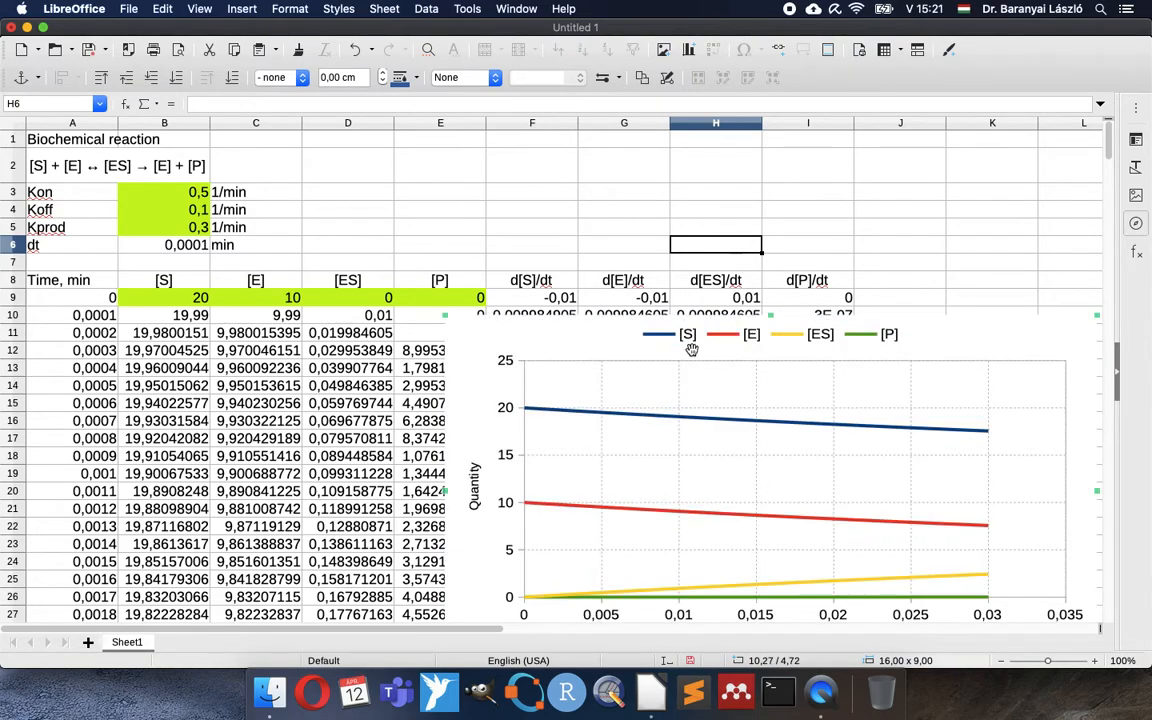
scroll(689, 350, down, 3)
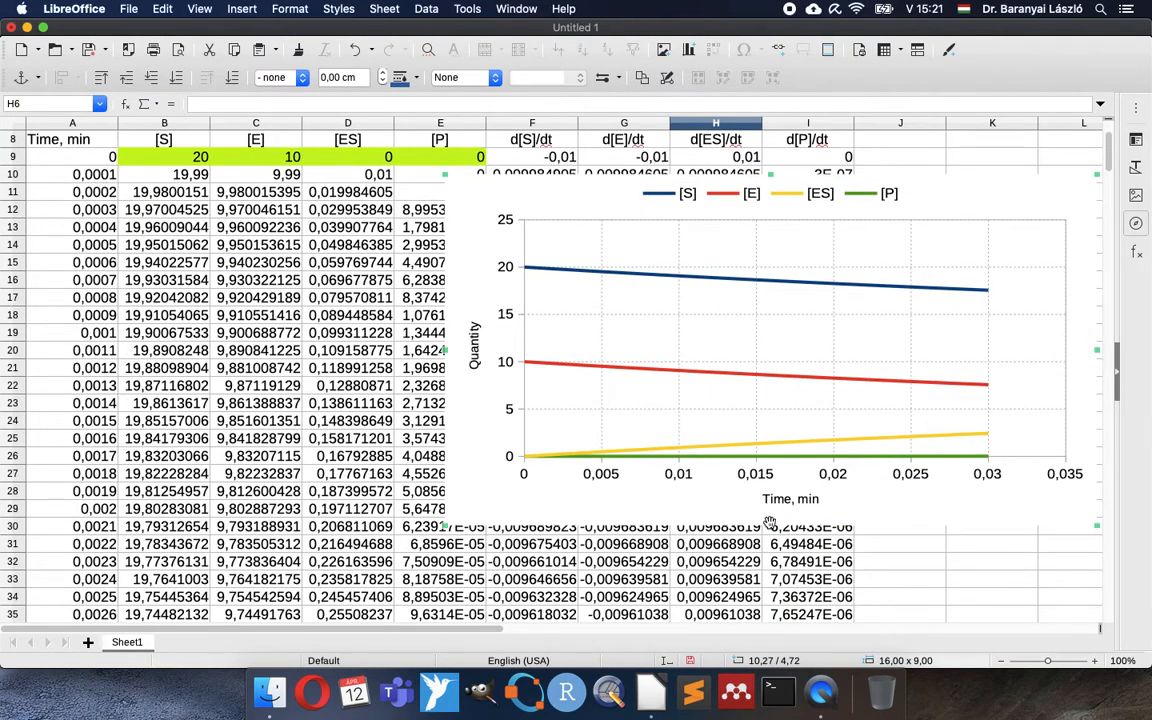
drag(771, 527, 770, 468)
scroll(736, 455, up, 3)
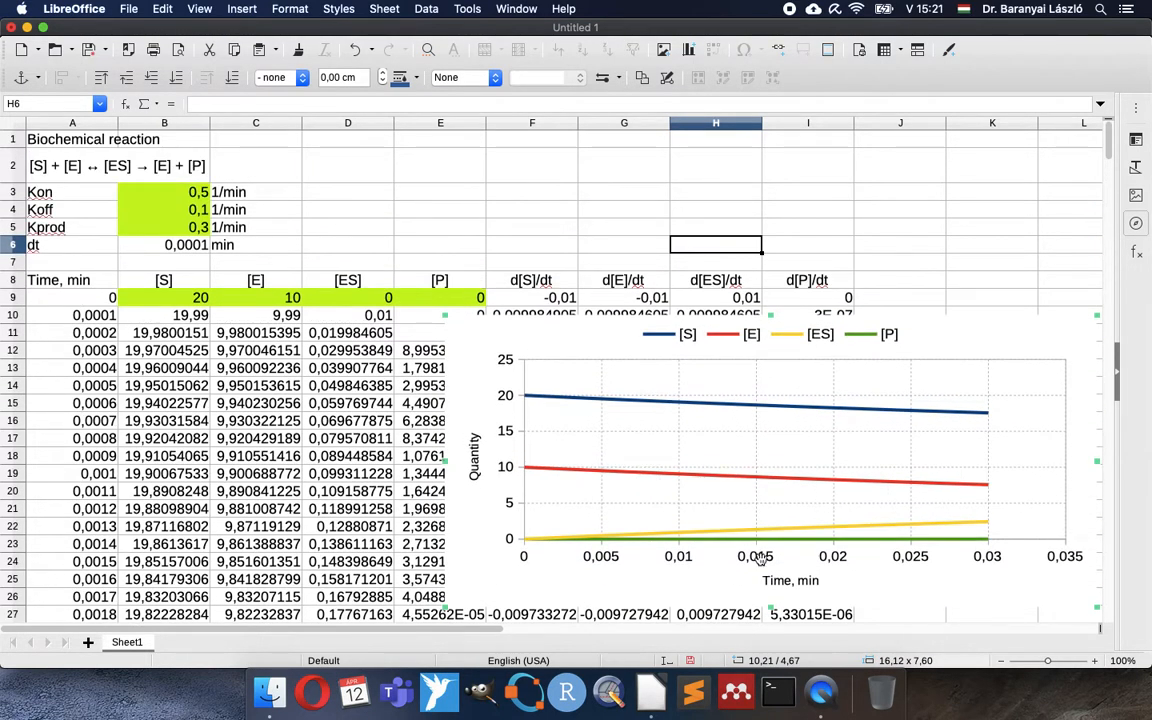
mouse_move(771, 608)
mouse_down()
mouse_move(779, 686)
mouse_move(771, 617)
mouse_up()
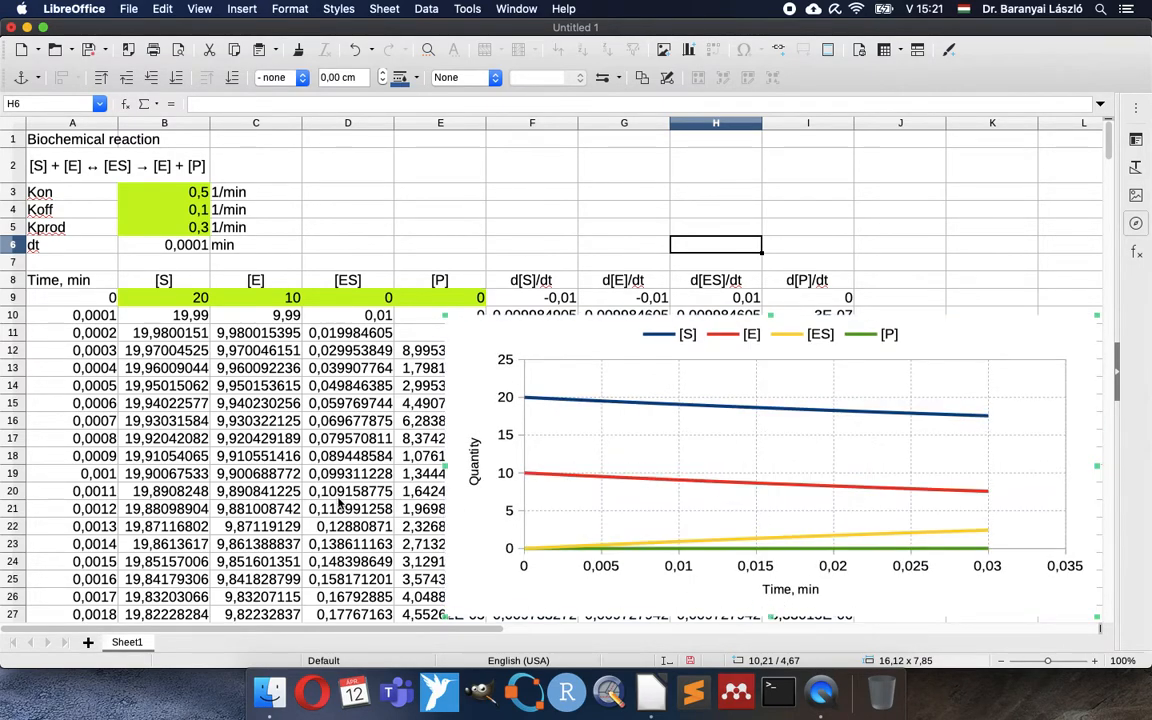
drag(444, 465, 493, 462)
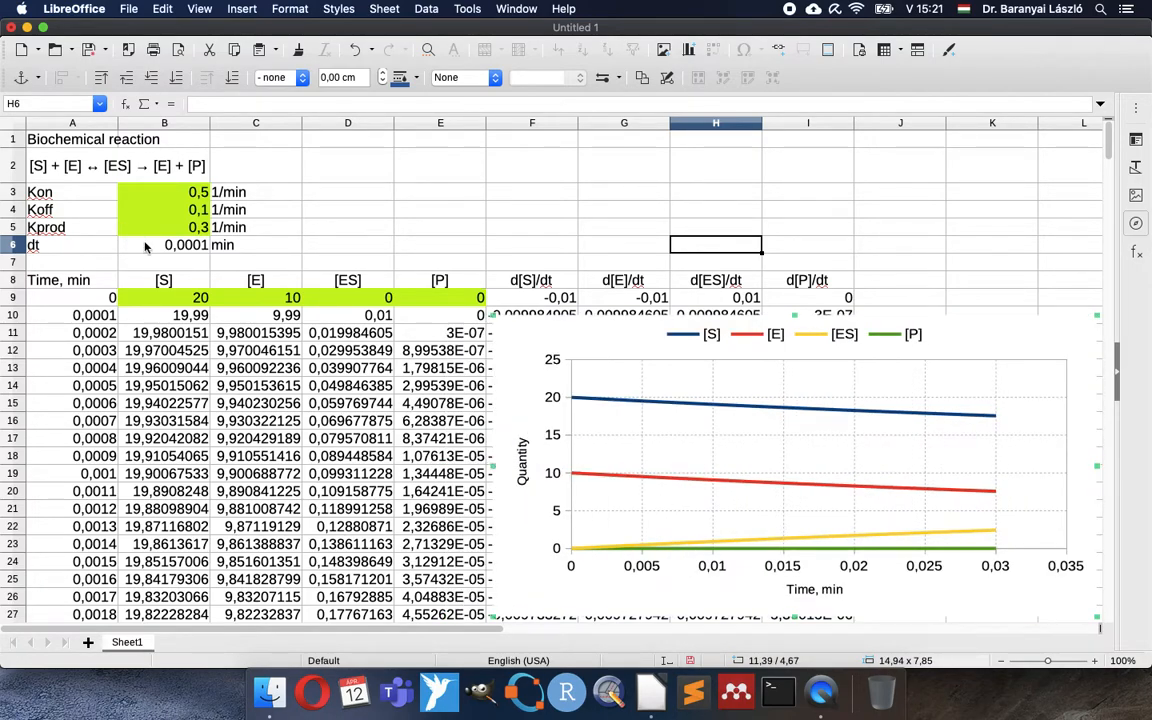
Set the time step dt in cell B6 to 0,001 min.
click(145, 246)
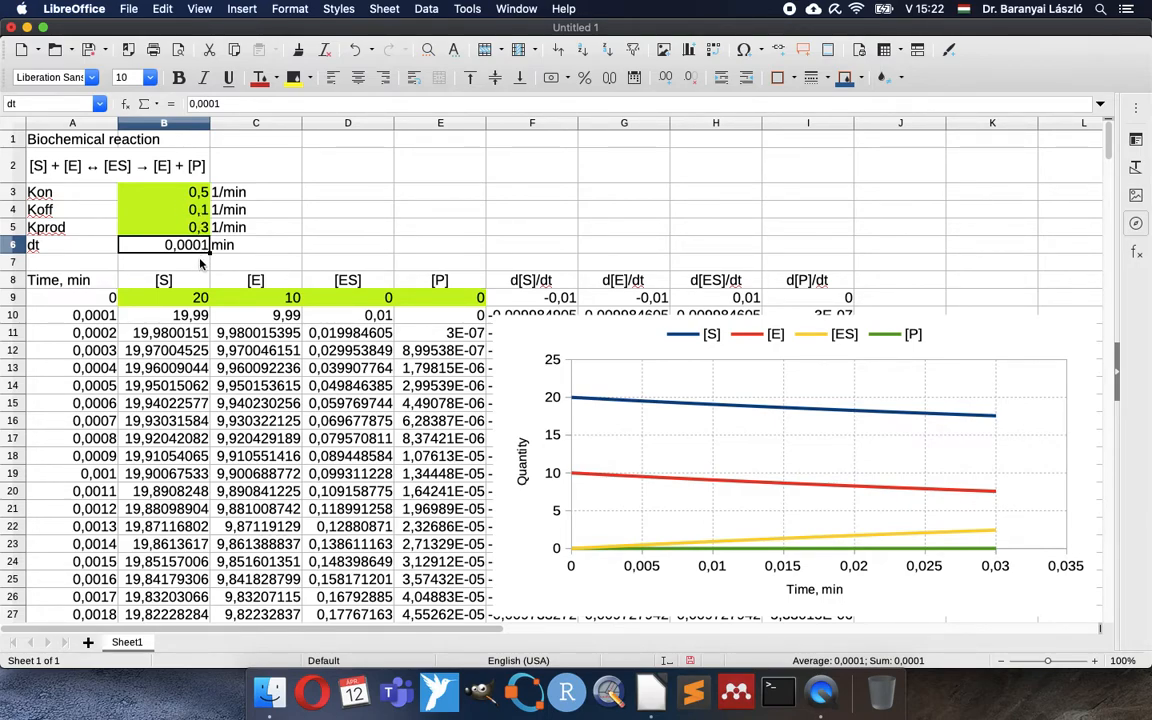
double_click(182, 242)
key(BackSpace)
key(Return)
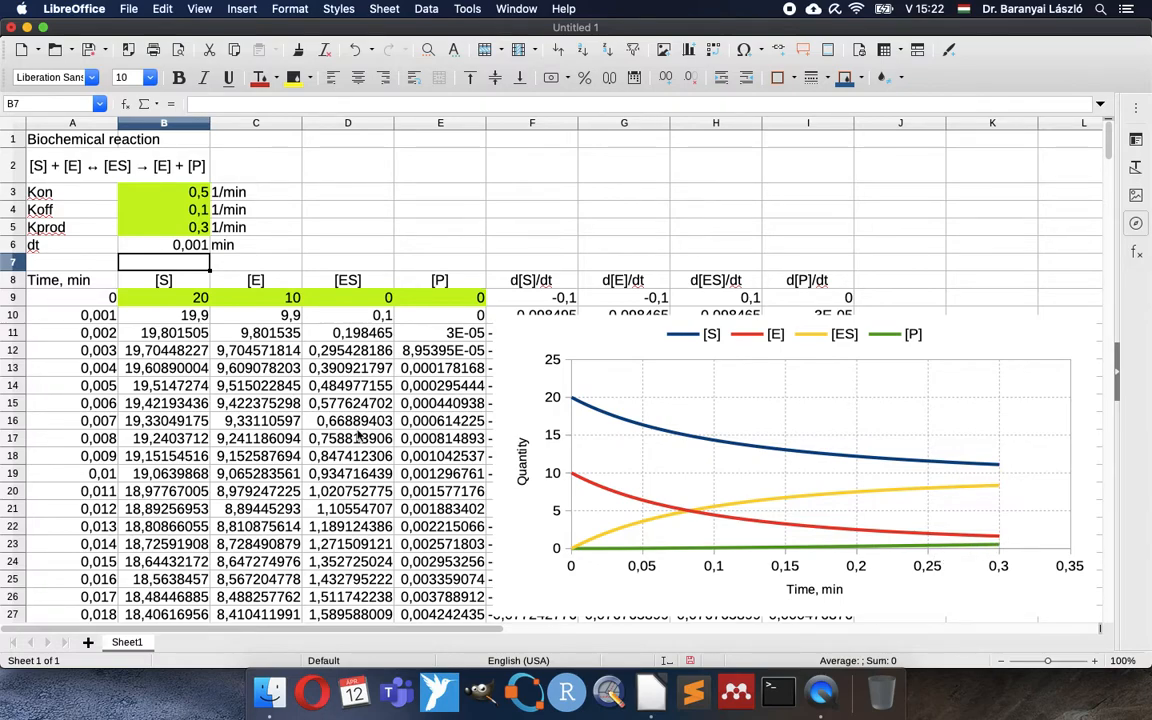
Set the time step dt in cell B6 to 0,01 min.
click(136, 245)
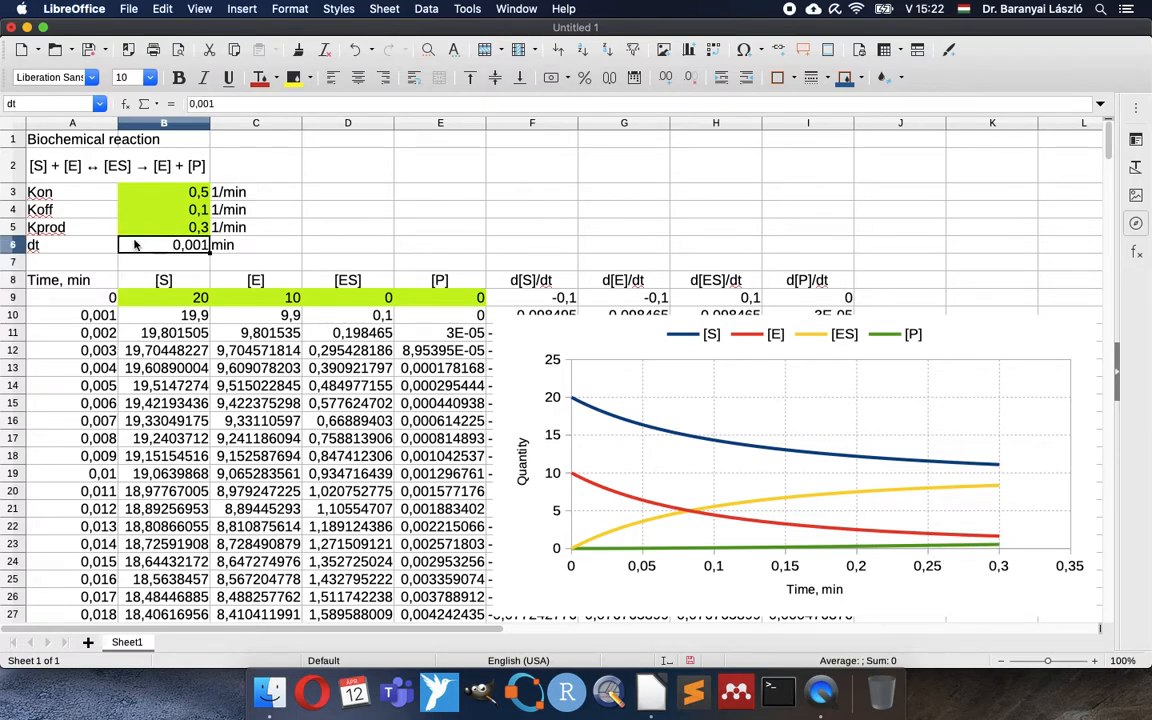
double_click(192, 241)
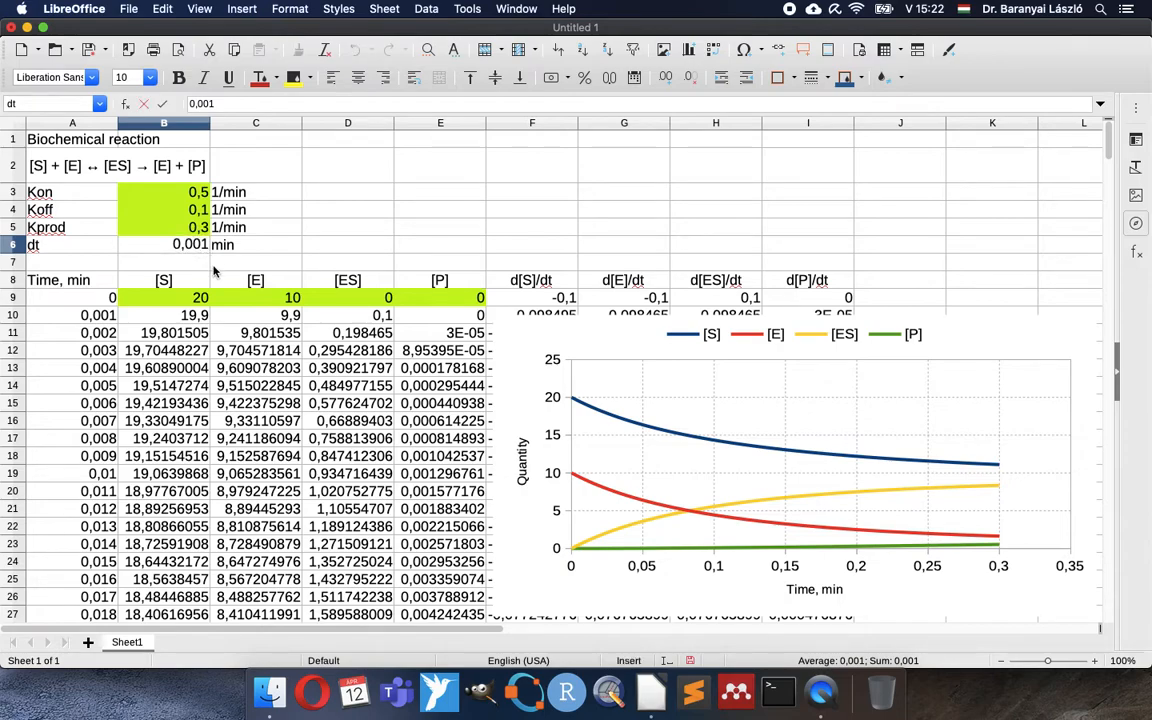
key(BackSpace)
key(Return)
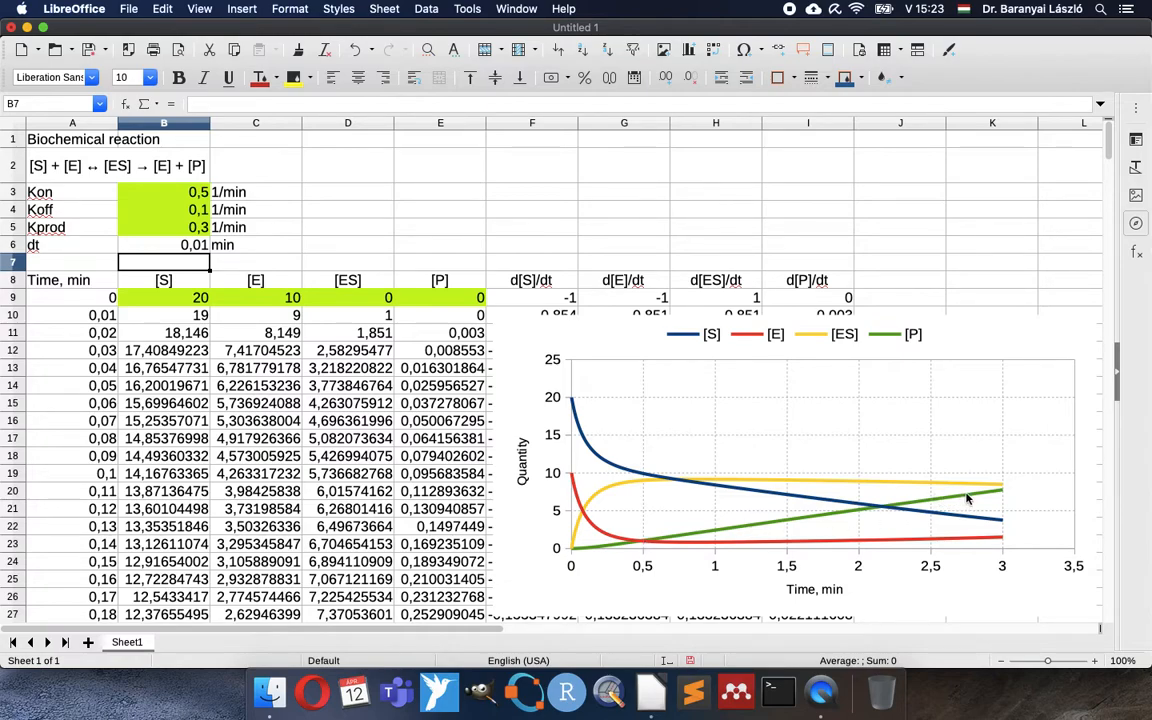
Set the time step dt in cell B6 to 0,05 min.
click(173, 249)
double_click(173, 249)
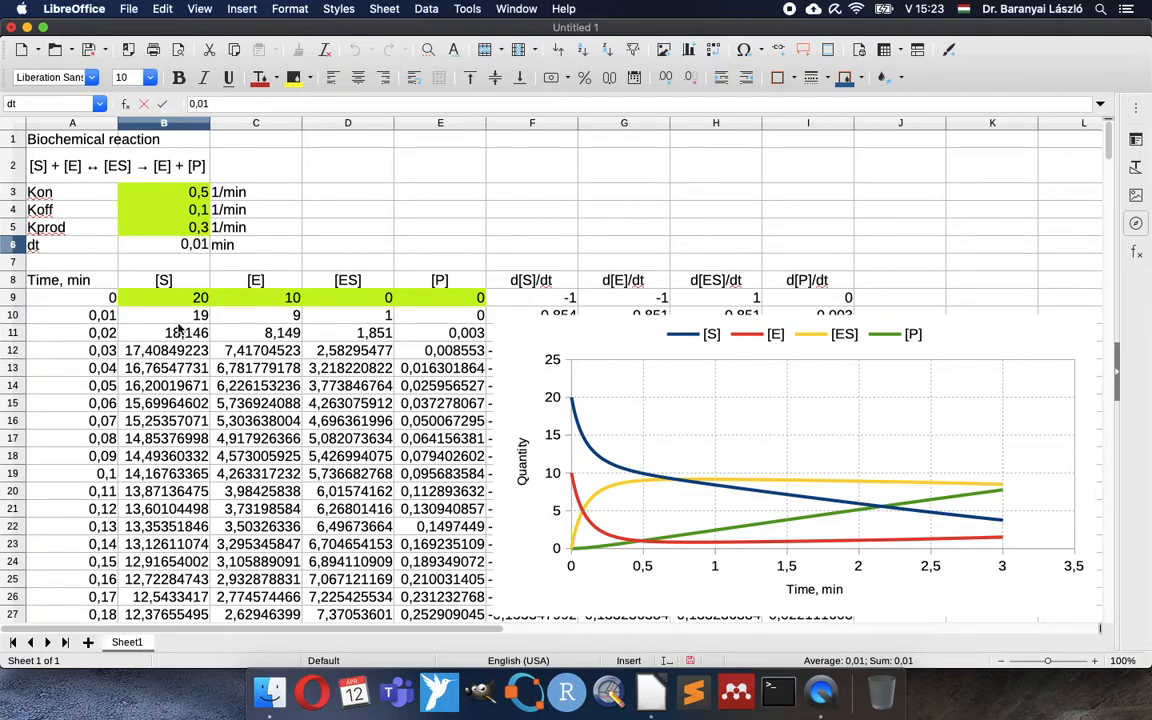
key(BackSpace)
text(5)
key(Return)
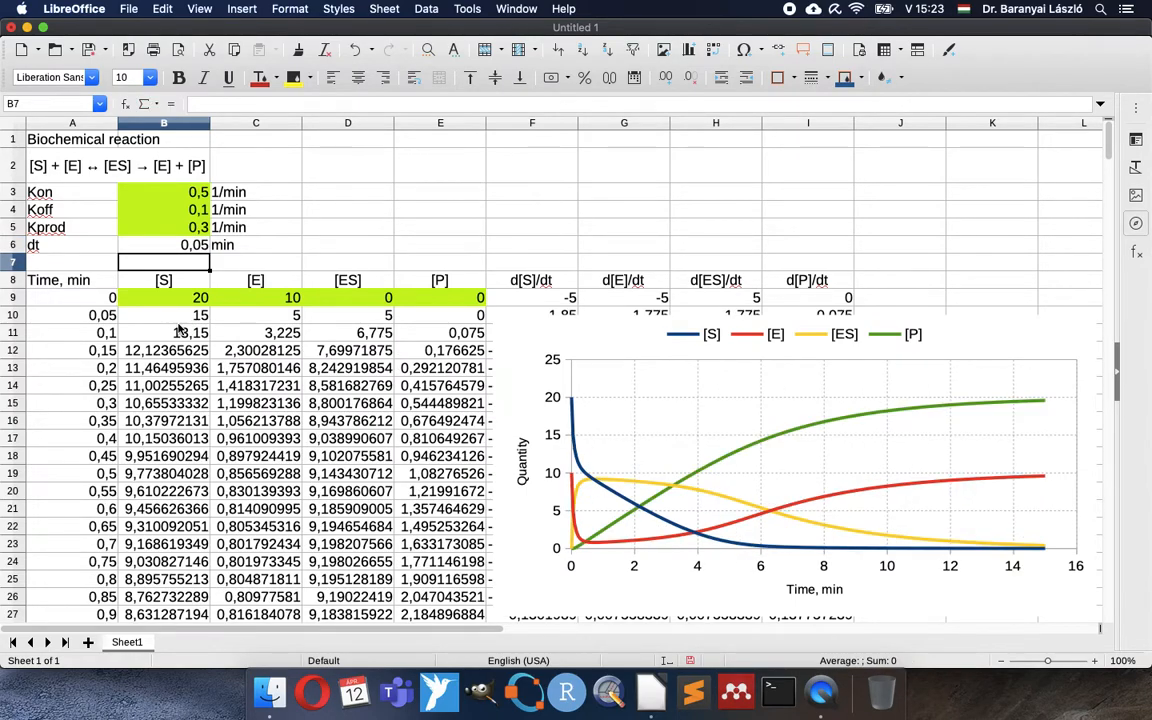